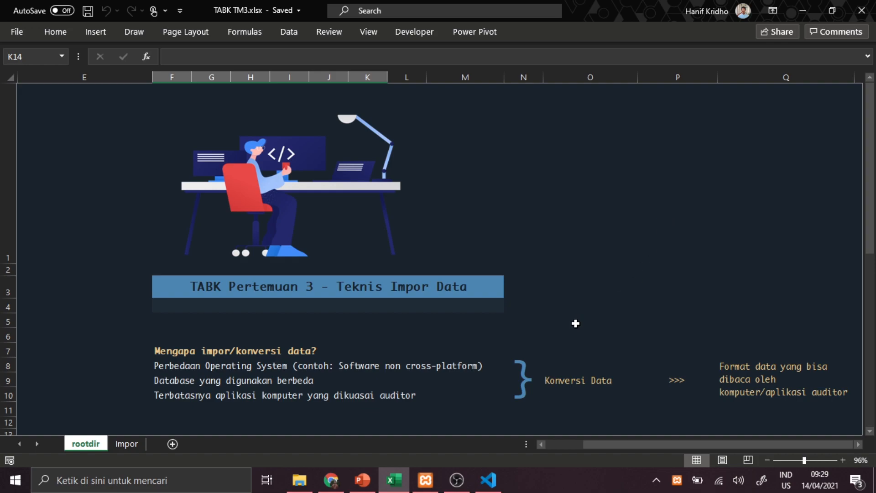
# Review the rootdir sheet's reasons for importing or converting data and its list of supported file formats.
pyautogui.click(447, 293)
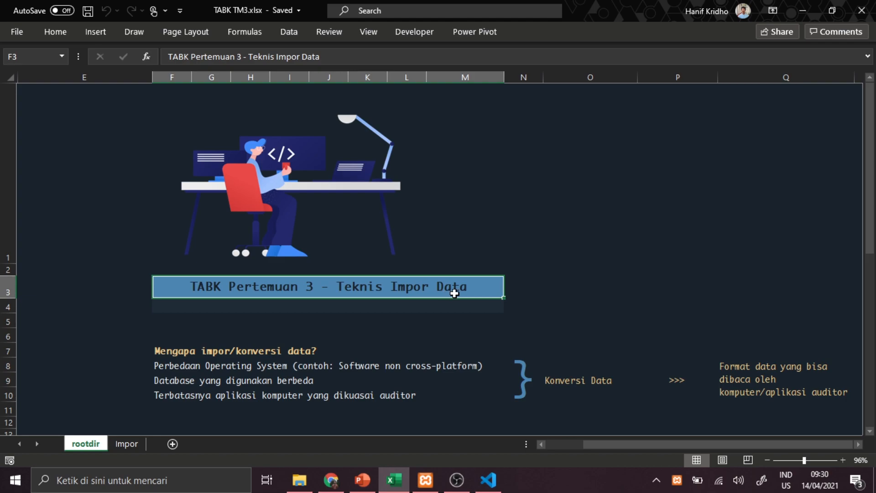
pyautogui.scroll(-3, 452, 292)
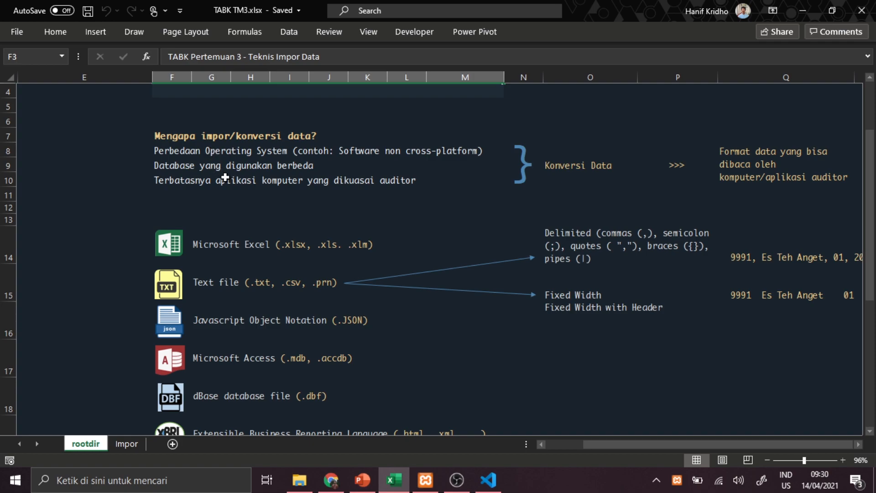
pyautogui.scroll(-2, 286, 238)
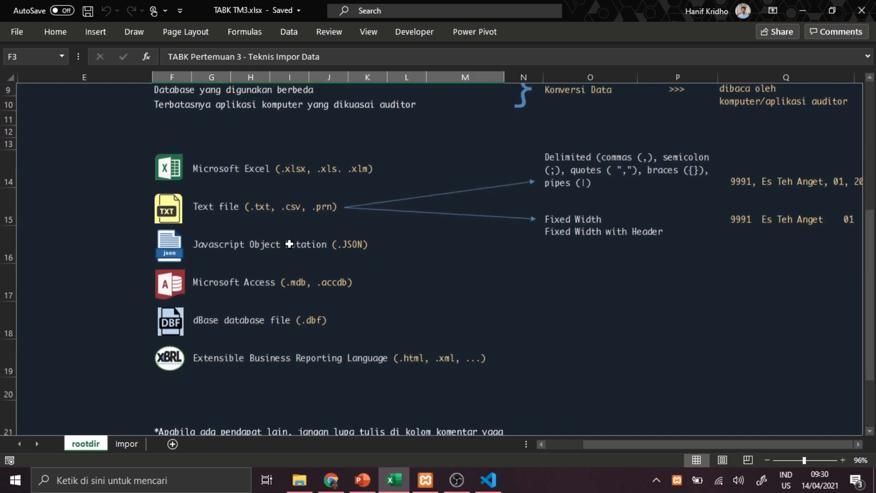
pyautogui.moveTo(207, 310); pyautogui.dragTo(334, 321)
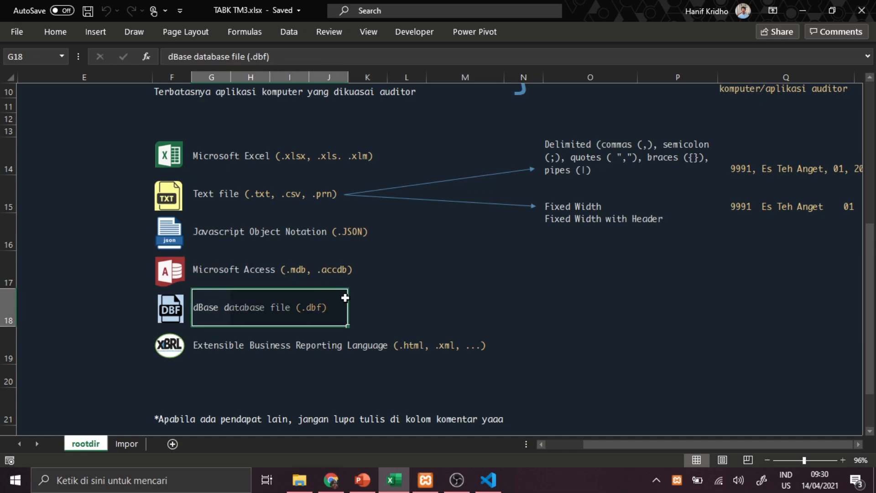
pyautogui.moveTo(212, 156); pyautogui.dragTo(364, 151)
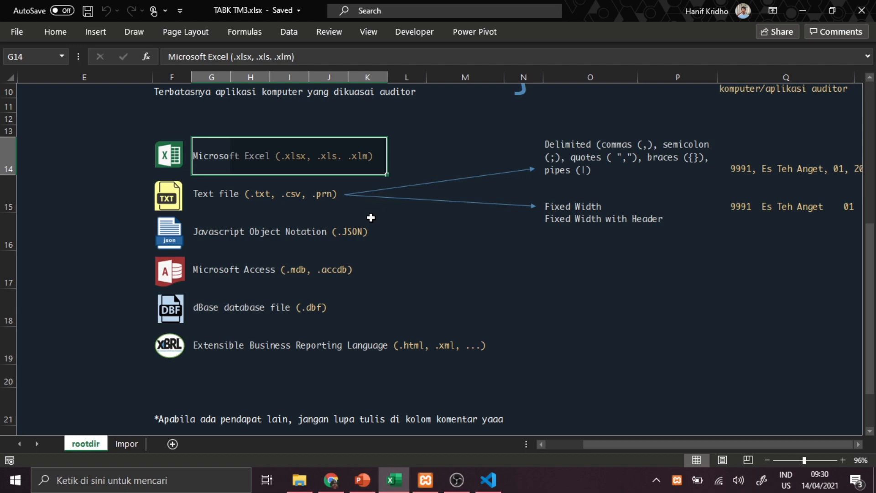
pyautogui.scroll(2, 372, 231)
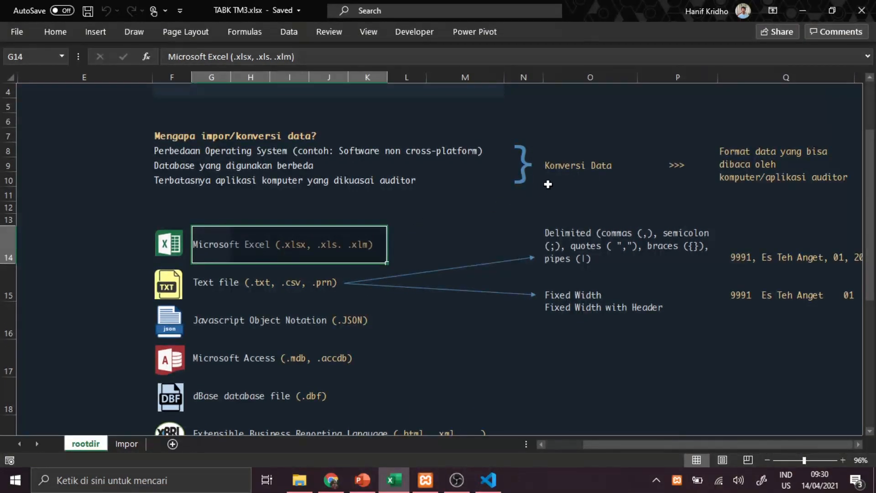
pyautogui.click(590, 164)
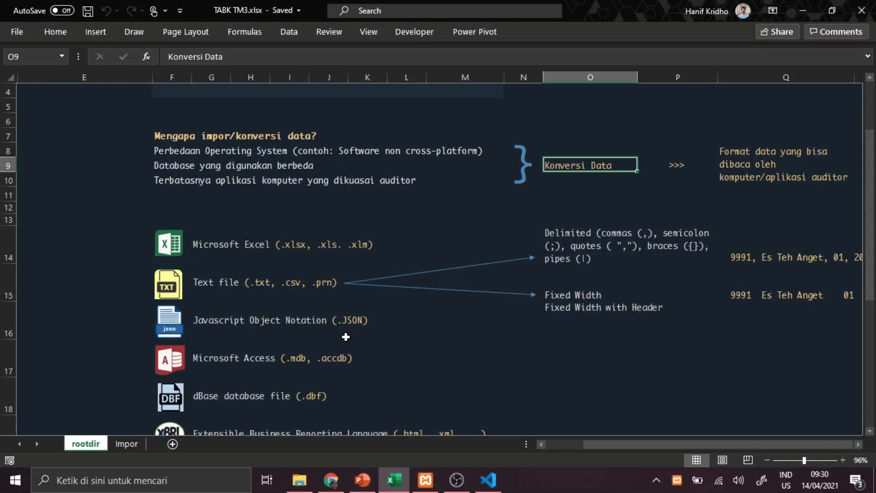
pyautogui.click(318, 396)
pyautogui.click(290, 242)
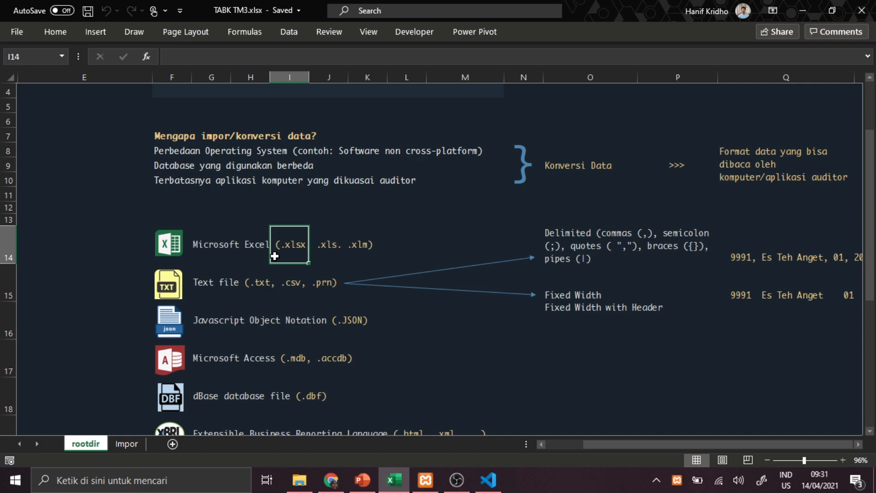
pyautogui.moveTo(381, 242); pyautogui.dragTo(174, 253)
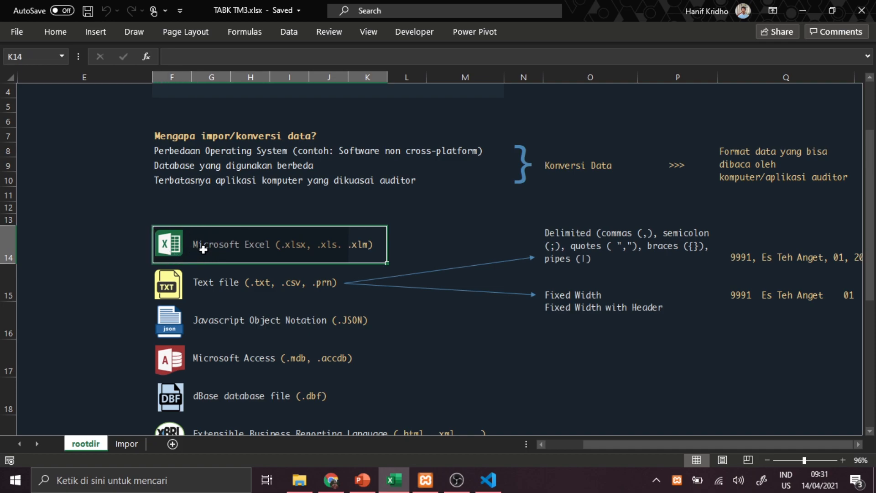
pyautogui.click(563, 167)
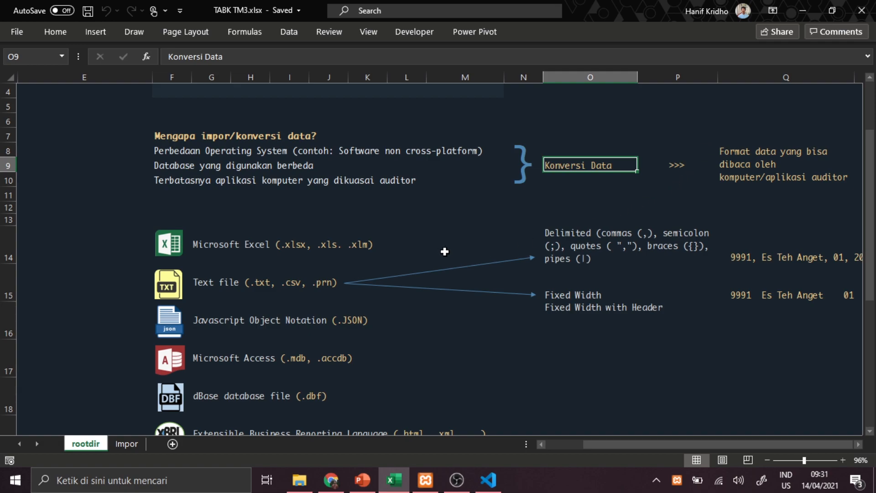
pyautogui.click(244, 252)
pyautogui.click(220, 249)
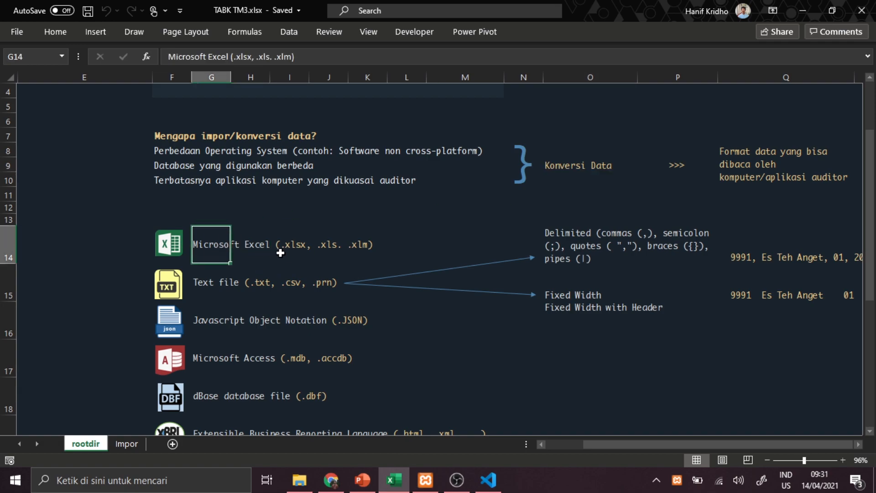
pyautogui.scroll(-1, 283, 311)
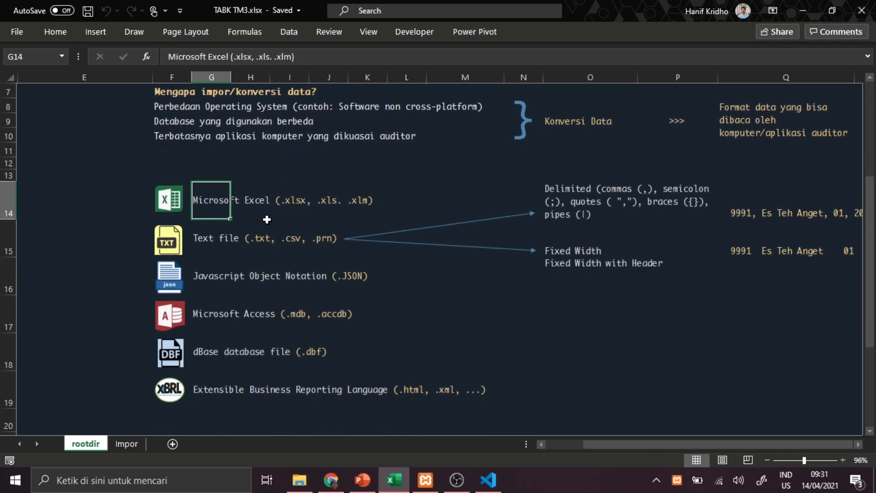
# Switch to File Explorer and view the Dataset Contoh-20210413 folder inside TM 3 - Impor Data.
pyautogui.click(311, 474)
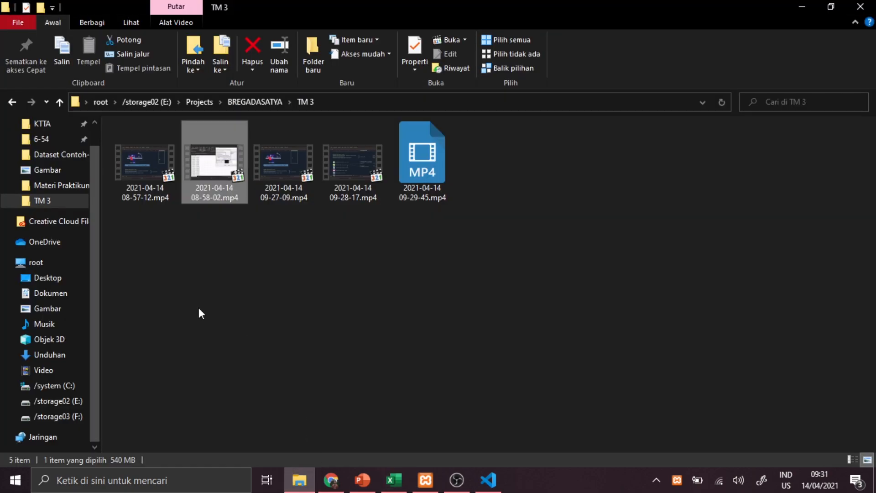
pyautogui.click(63, 185)
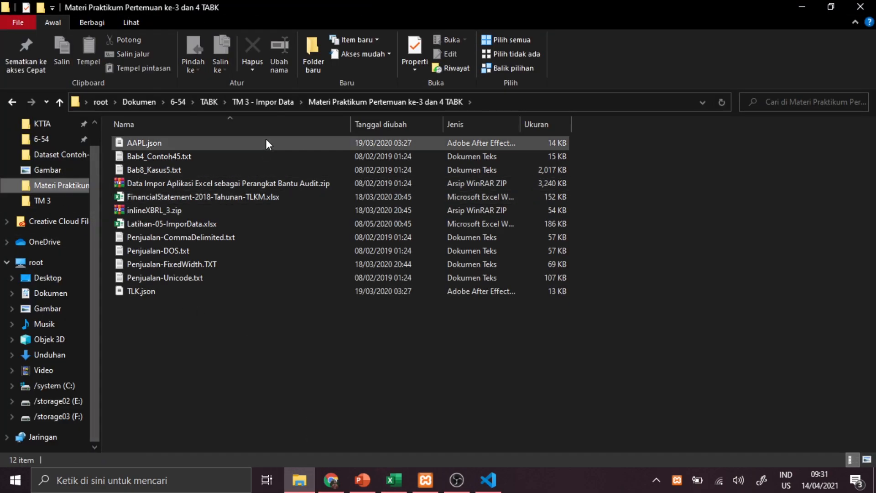
pyautogui.click(254, 102)
pyautogui.click(157, 146)
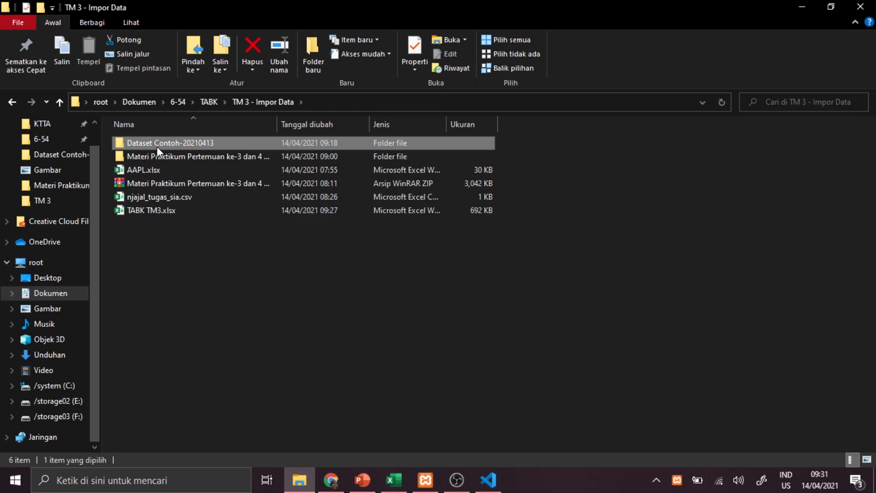
pyautogui.doubleClick(157, 147)
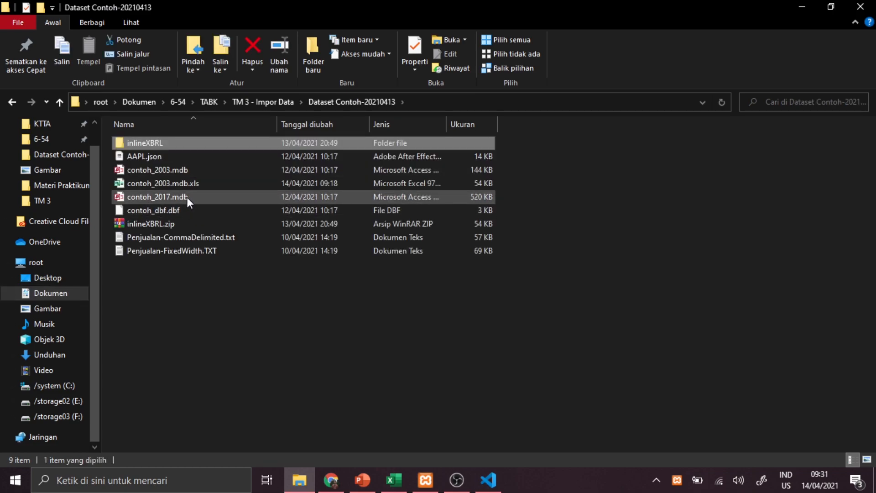
# Open FinancialStatement-2018-Tahunan-TLKM.xlsx from the Materi Praktikum Pertemuan ke-3 dan 4 TABK folder.
pyautogui.click(250, 101)
pyautogui.click(155, 157)
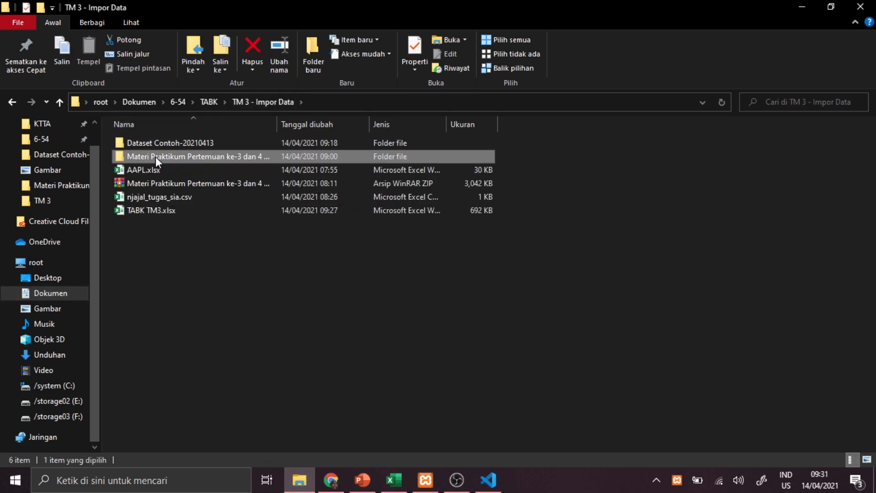
pyautogui.doubleClick(155, 157)
pyautogui.click(170, 197)
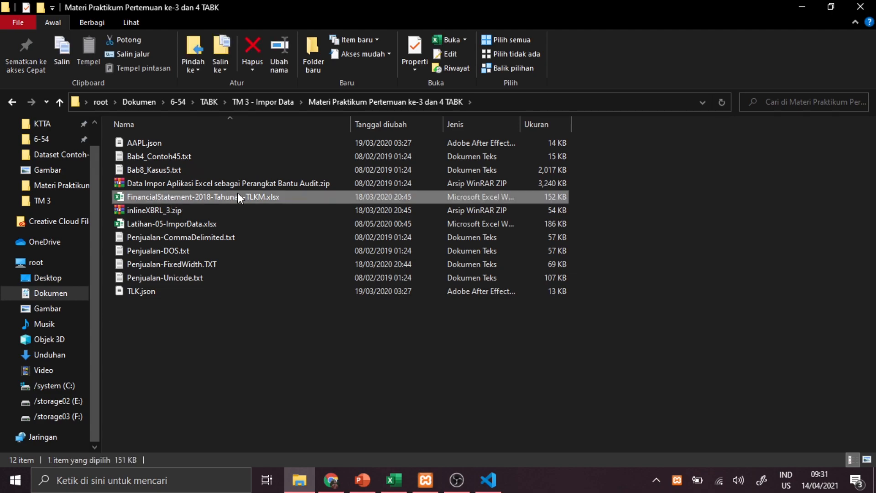
pyautogui.doubleClick(284, 198)
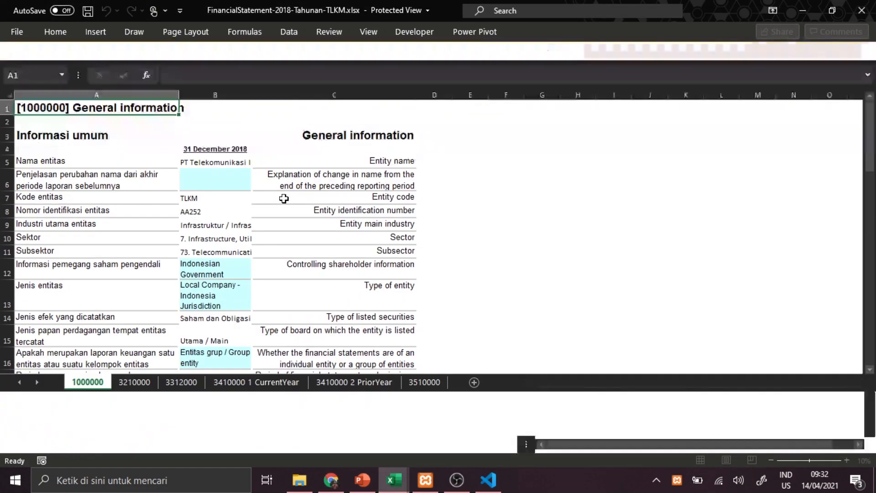
# Examine the general information and the other statement sheets of the TLKM financial statement workbook, and close it.
pyautogui.scroll(-8, 337, 228)
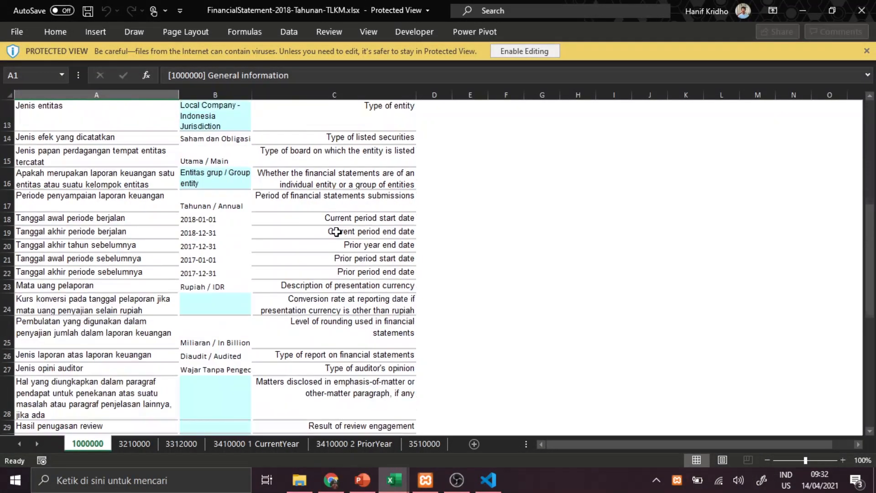
pyautogui.click(256, 443)
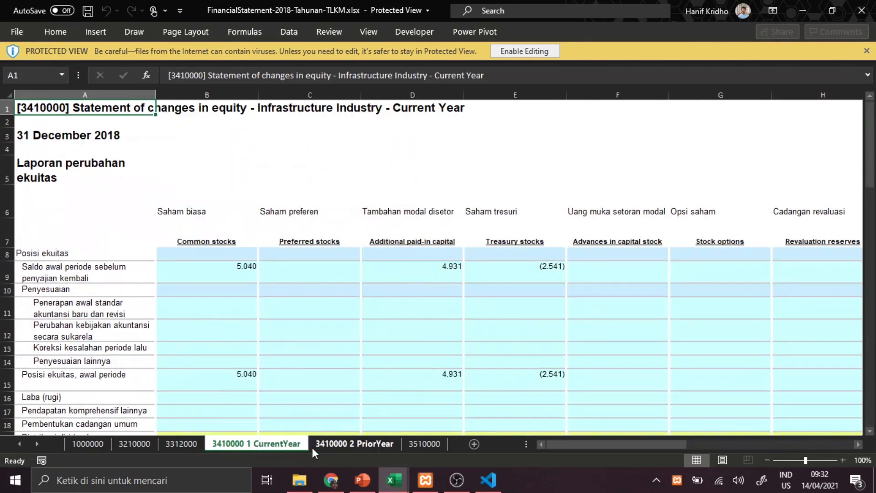
pyautogui.click(353, 444)
pyautogui.click(405, 441)
pyautogui.click(142, 444)
pyautogui.click(97, 445)
pyautogui.click(517, 165)
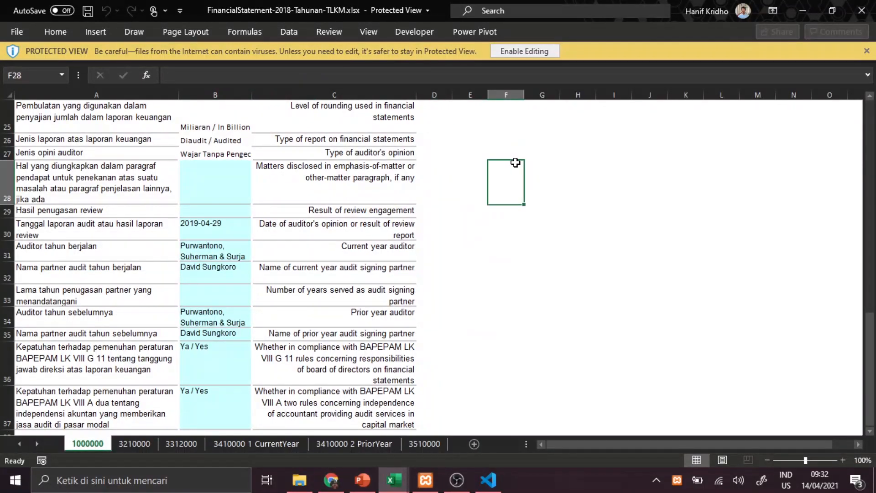
pyautogui.scroll(8, 517, 165)
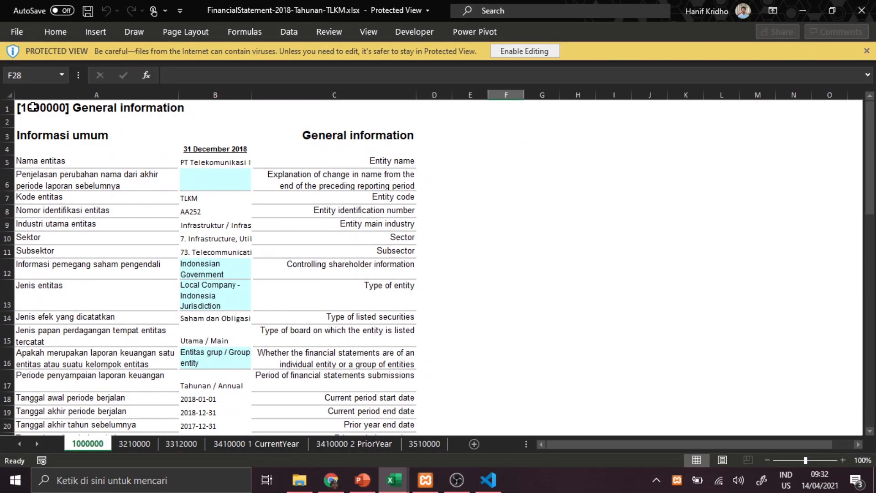
pyautogui.click(66, 111)
pyautogui.moveTo(66, 111); pyautogui.dragTo(425, 397)
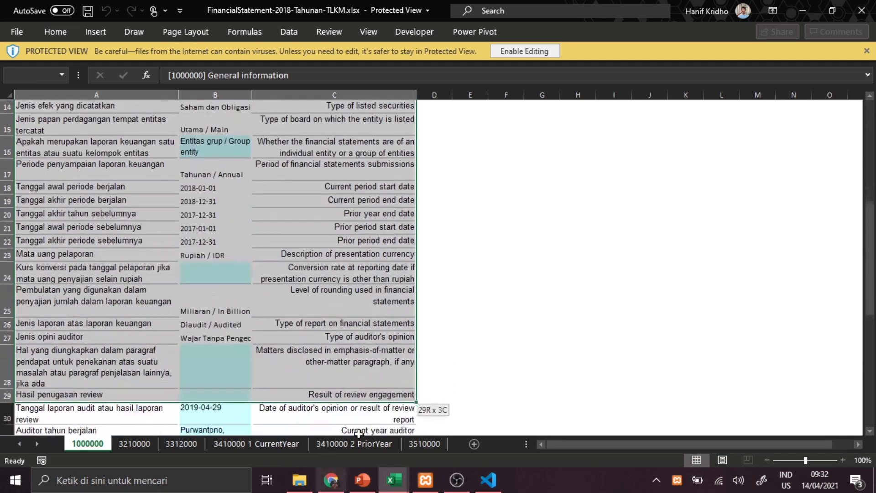
pyautogui.click(861, 10)
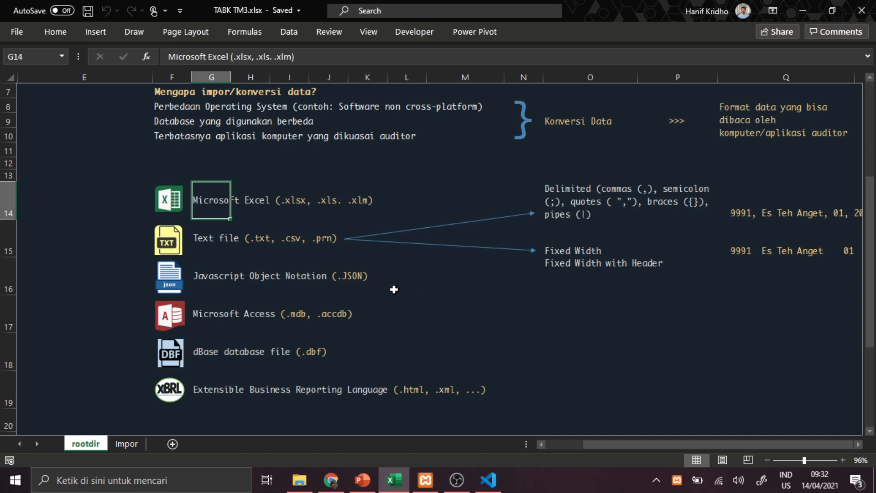
# Compare the delimited and fixed-width branches of the text file format with their example records on the rootdir sheet.
pyautogui.click(209, 240)
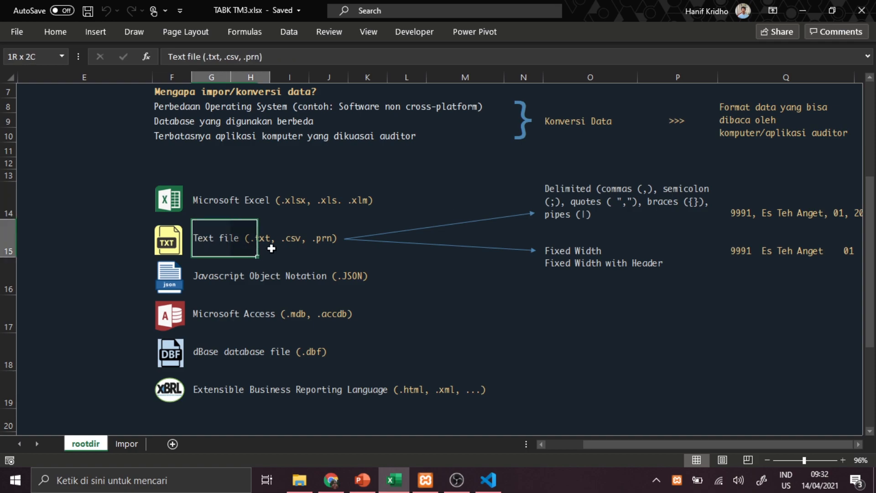
pyautogui.click(426, 228)
pyautogui.click(460, 245)
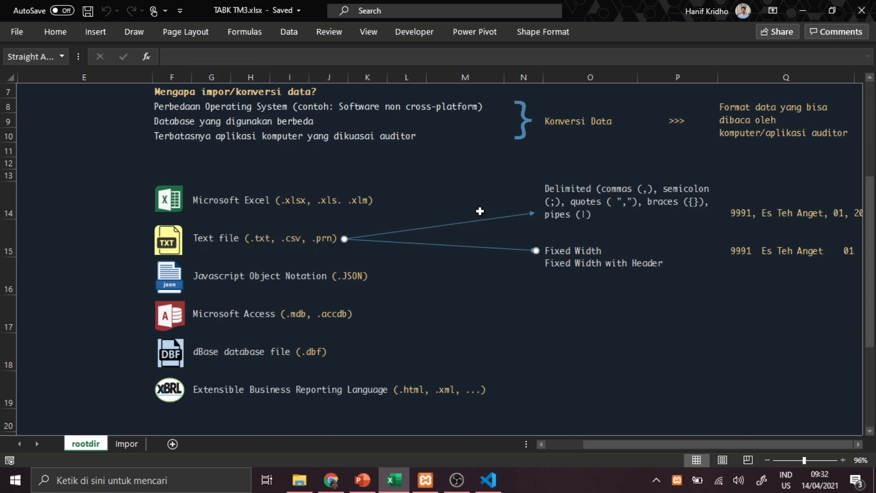
pyautogui.click(481, 211)
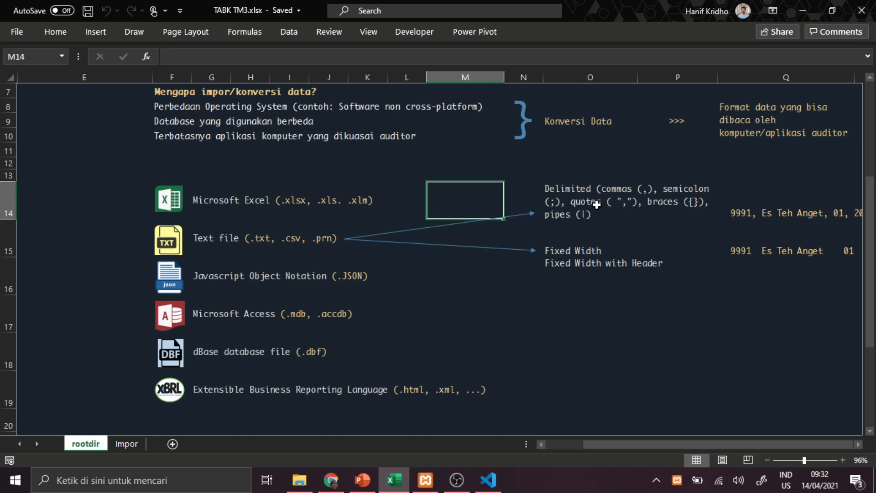
pyautogui.click(860, 444)
pyautogui.click(859, 444)
pyautogui.click(573, 217)
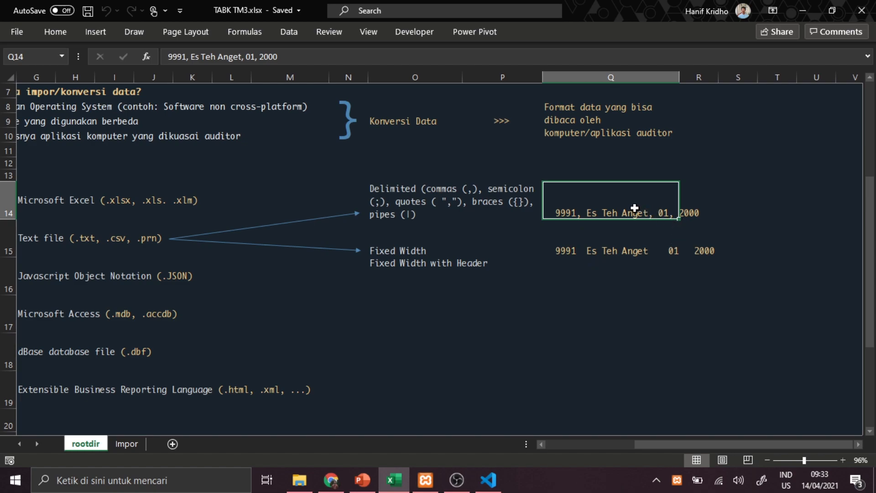
pyautogui.moveTo(707, 204); pyautogui.dragTo(644, 202)
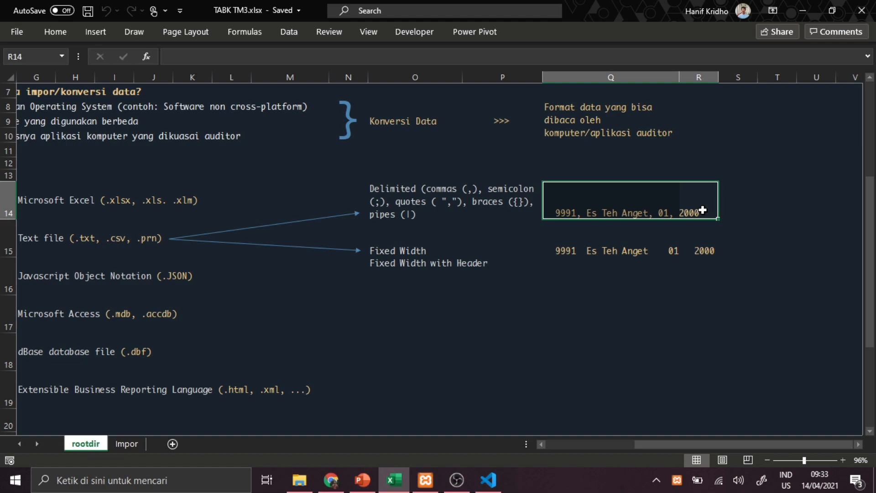
pyautogui.moveTo(721, 446); pyautogui.dragTo(652, 437)
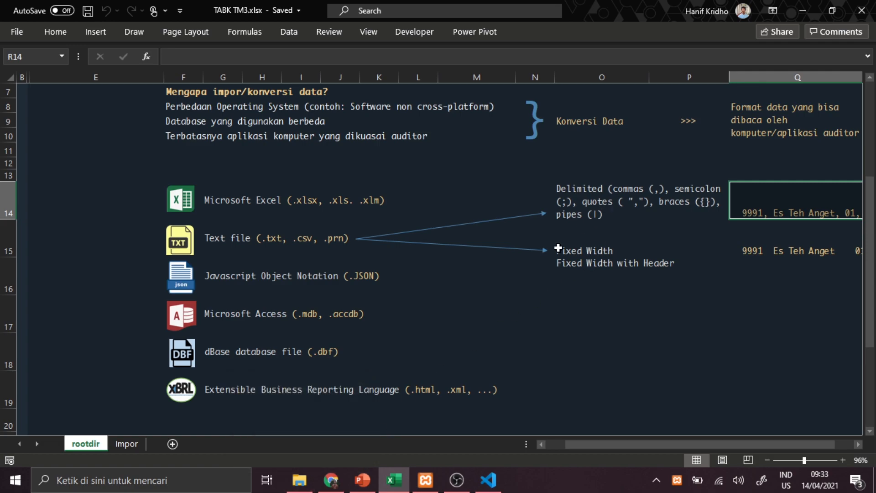
# Open Penjualan-CommaDelimited.txt from the Materi Praktikum folder in Excel as a worksheet.
pyautogui.click(301, 478)
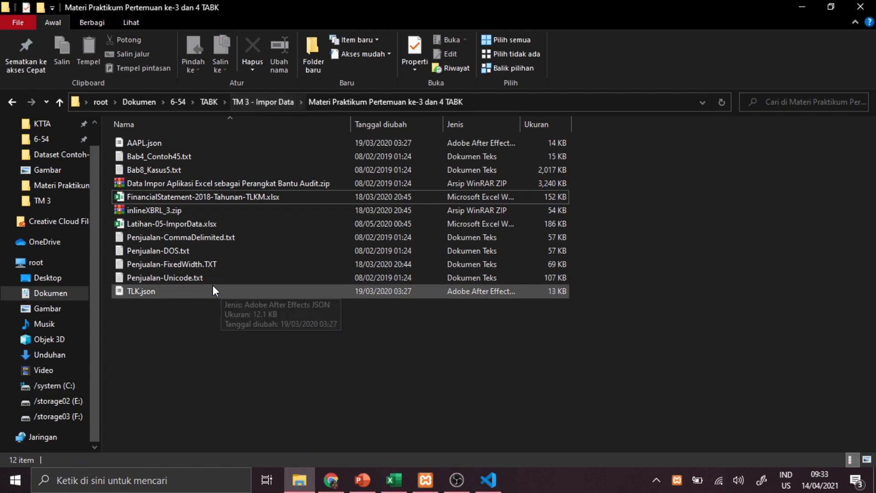
pyautogui.click(174, 239)
pyautogui.moveTo(171, 237); pyautogui.dragTo(395, 343)
pyautogui.moveTo(393, 220); pyautogui.dragTo(391, 217)
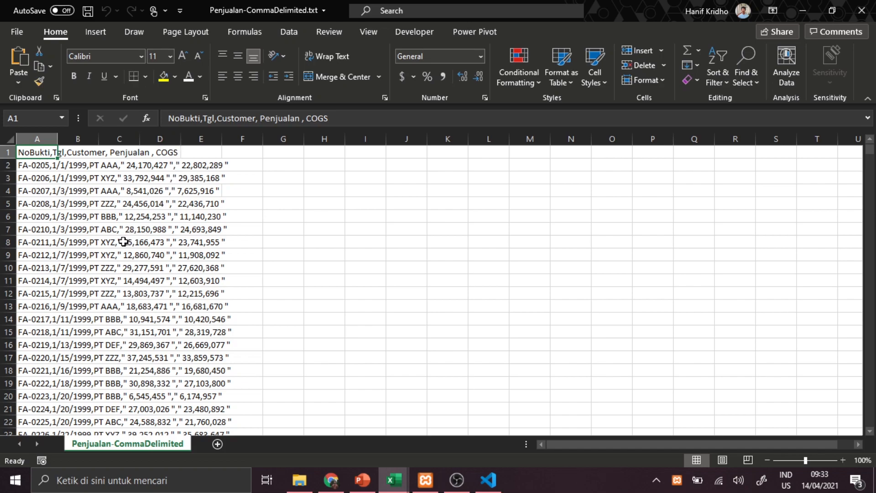
# Start converting the records in column A into separate columns, treating the data as Delimited.
pyautogui.click(89, 167)
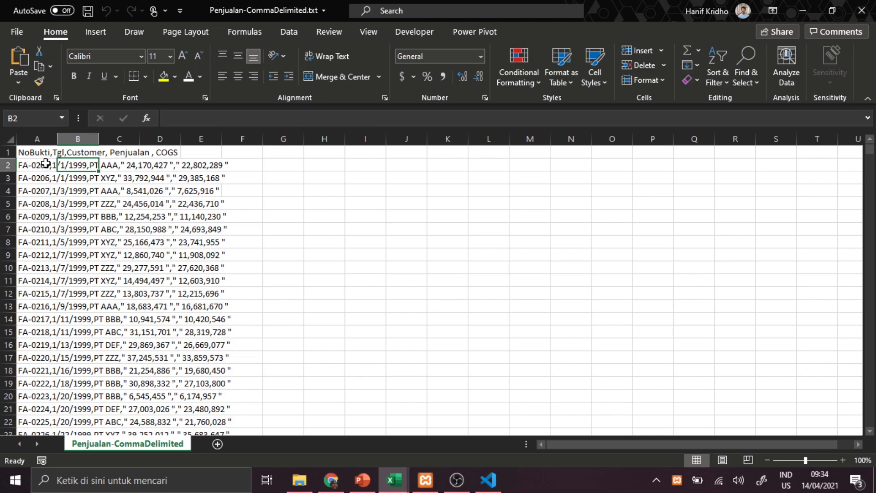
pyautogui.click(44, 139)
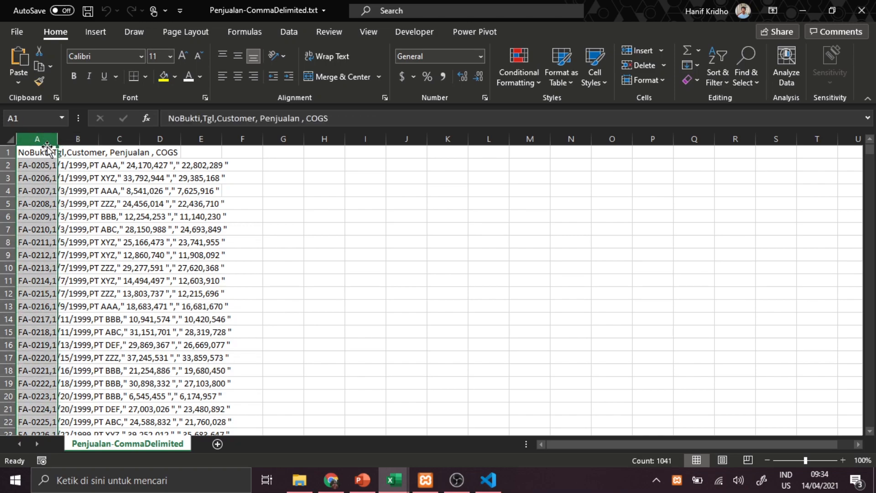
pyautogui.click(192, 228)
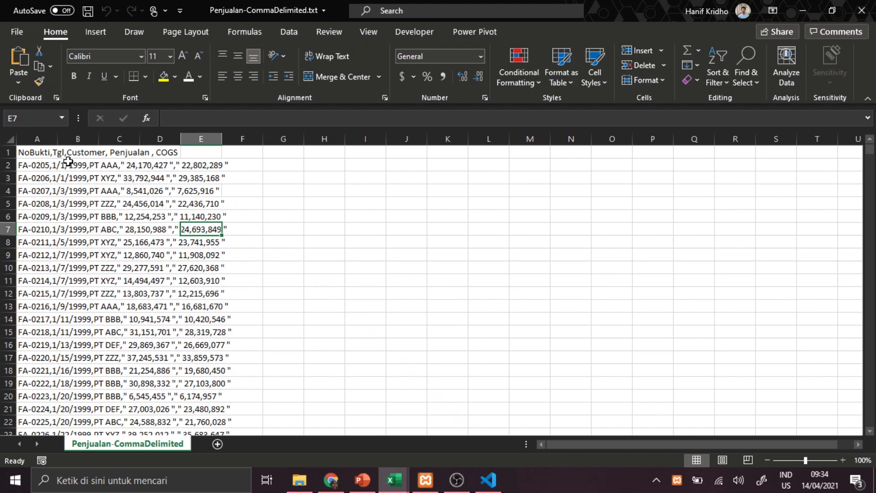
pyautogui.click(40, 140)
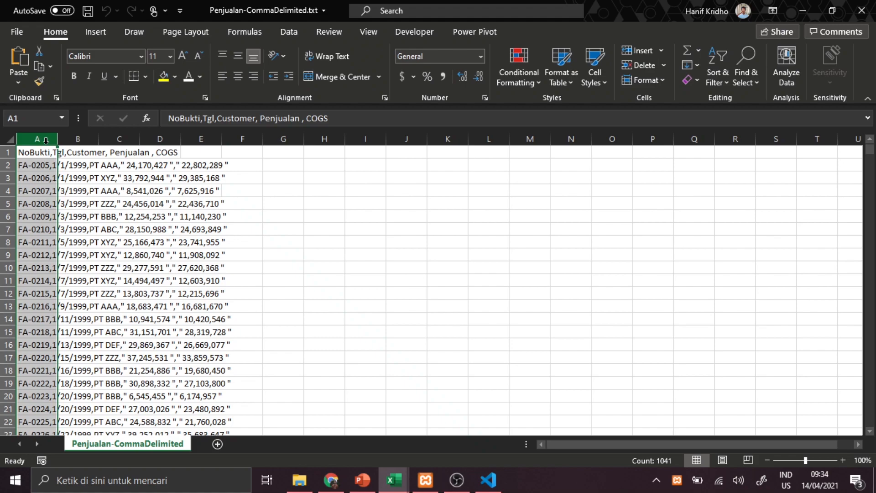
pyautogui.click(283, 26)
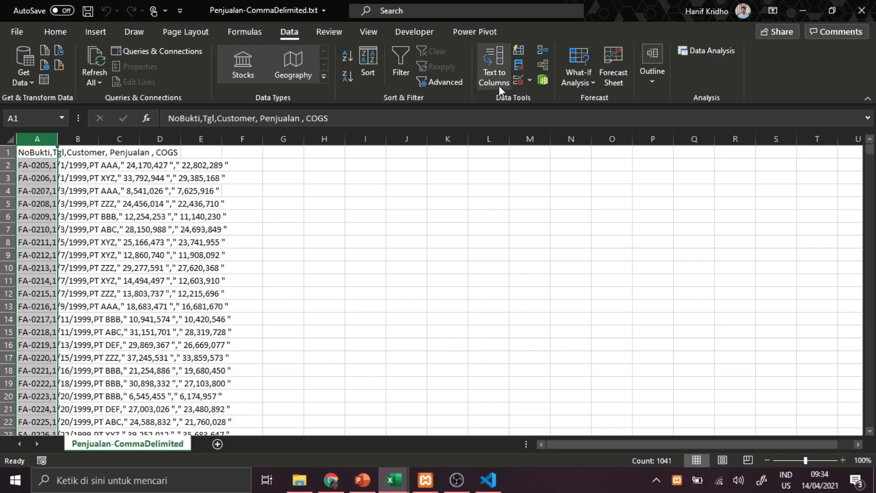
pyautogui.click(494, 73)
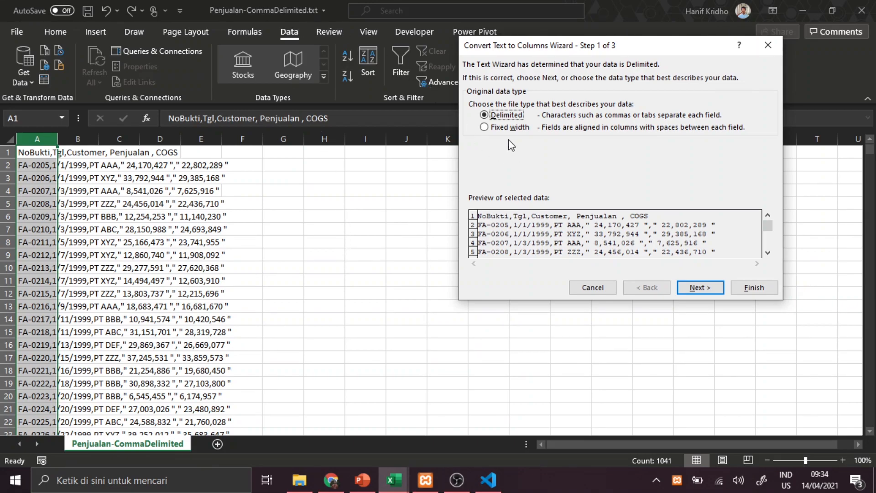
pyautogui.click(710, 287)
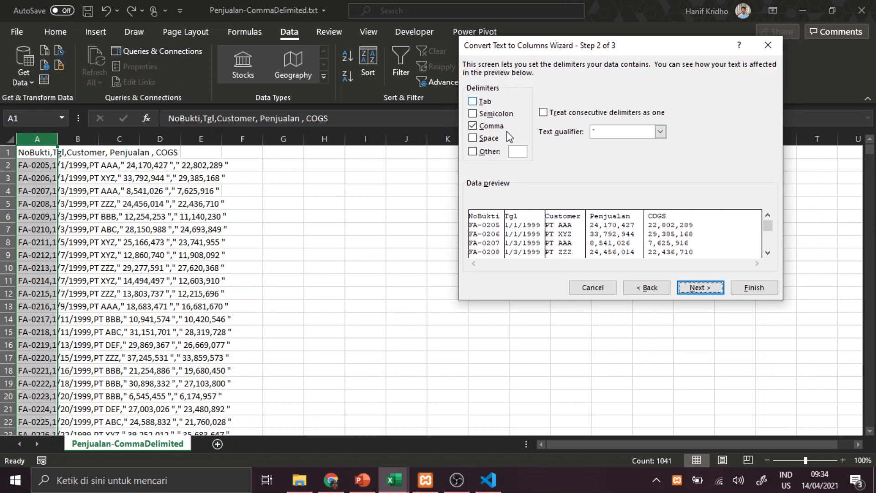
# Compare the Comma, Tab and Semicolon delimiters in the data preview, and accept Comma as the only delimiter.
pyautogui.click(494, 128)
pyautogui.click(494, 129)
pyautogui.click(495, 125)
pyautogui.click(489, 104)
pyautogui.click(489, 104)
pyautogui.click(488, 104)
pyautogui.click(494, 115)
pyautogui.click(493, 115)
pyautogui.click(485, 101)
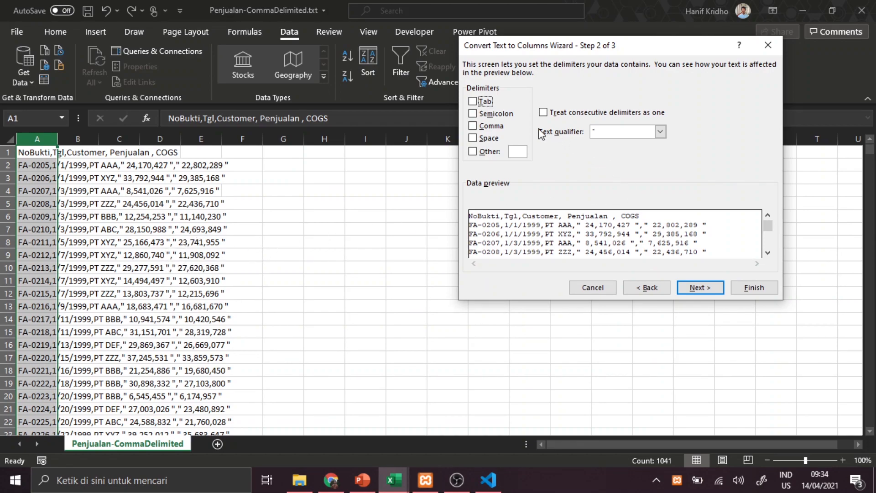
pyautogui.click(502, 129)
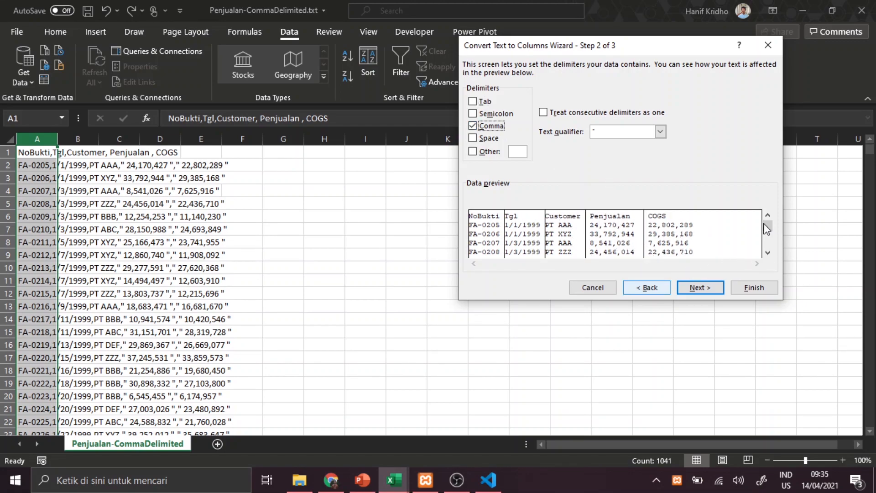
pyautogui.moveTo(768, 229)
pyautogui.mouseDown()
pyautogui.moveTo(767, 248)
pyautogui.moveTo(767, 218)
pyautogui.mouseUp()
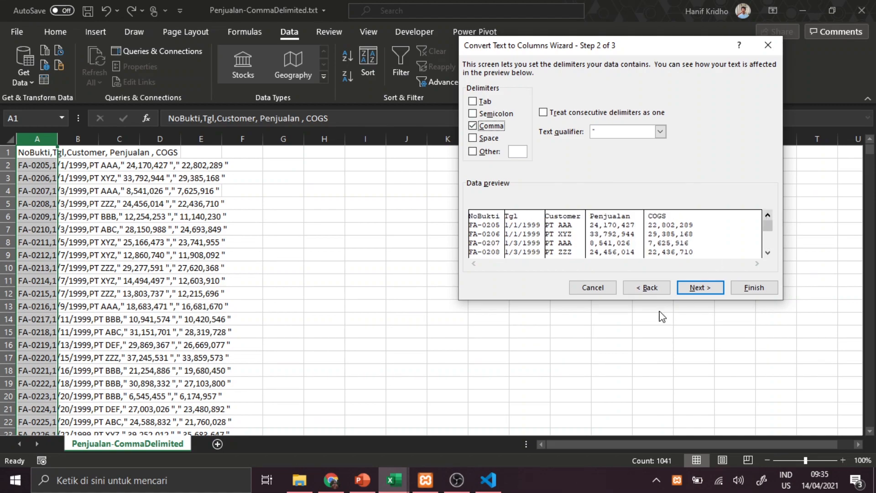
pyautogui.click(694, 288)
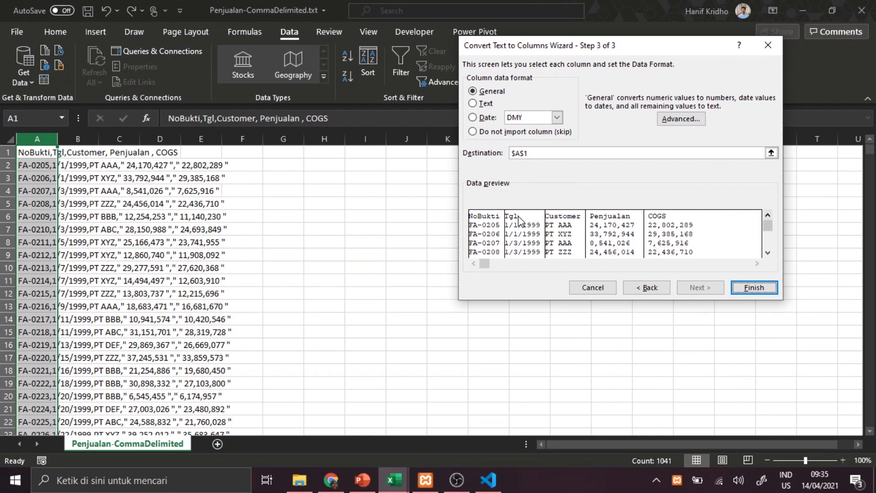
# Set the NoBukti column's data format to Text and the Tgl column's format to Date MDY.
pyautogui.click(503, 218)
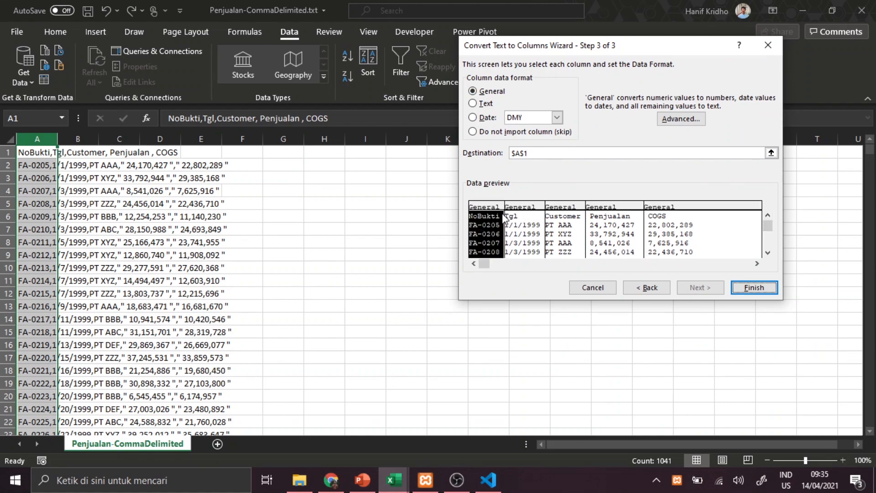
pyautogui.click(487, 105)
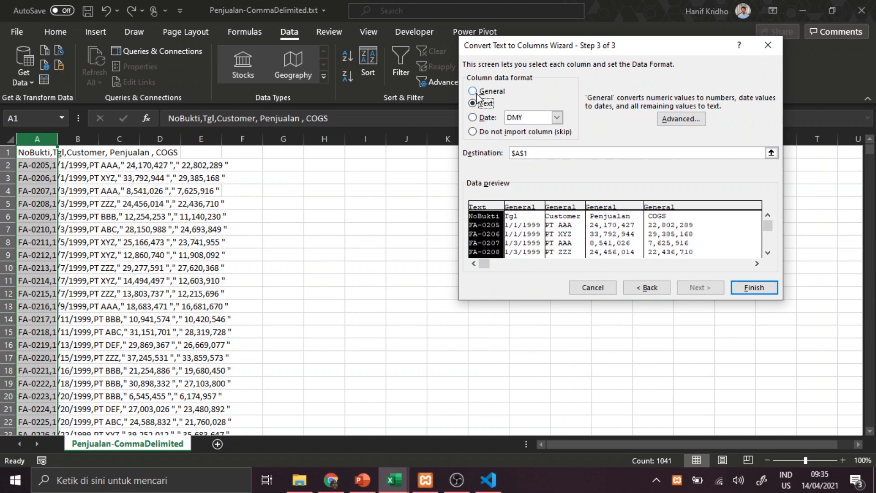
pyautogui.click(528, 207)
pyautogui.moveTo(591, 47); pyautogui.dragTo(527, 56)
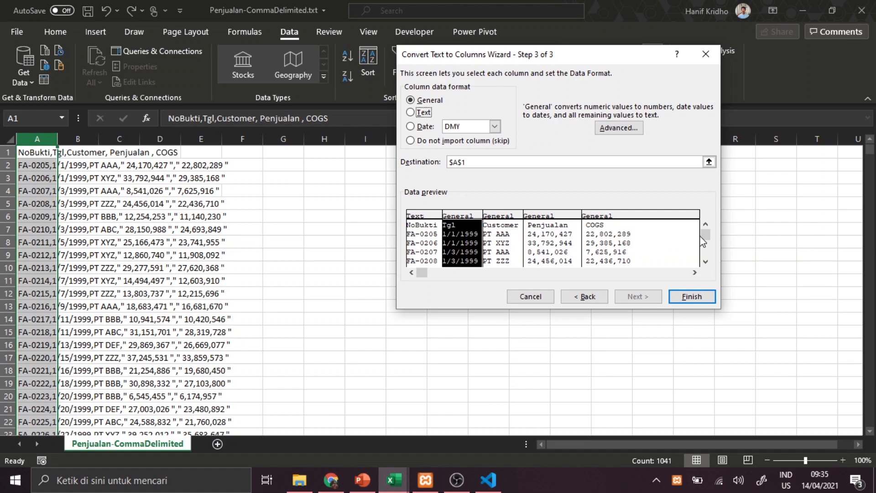
pyautogui.moveTo(705, 241); pyautogui.dragTo(706, 249)
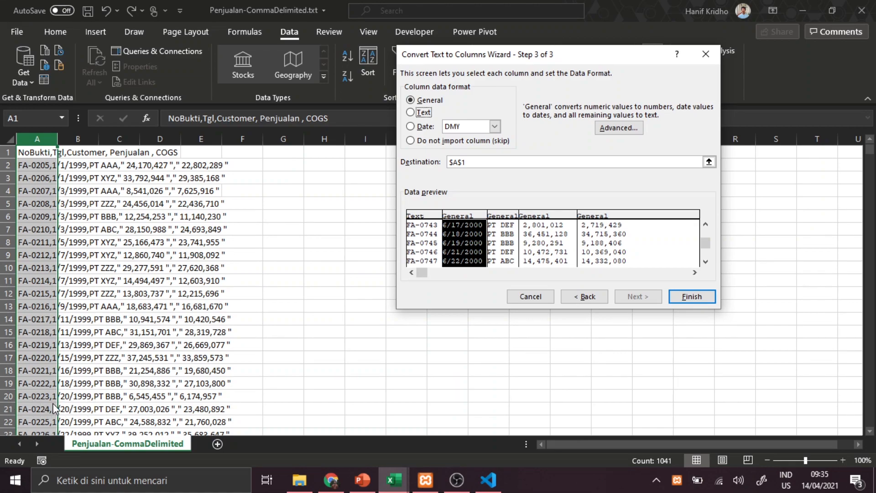
pyautogui.click(491, 128)
pyautogui.click(466, 138)
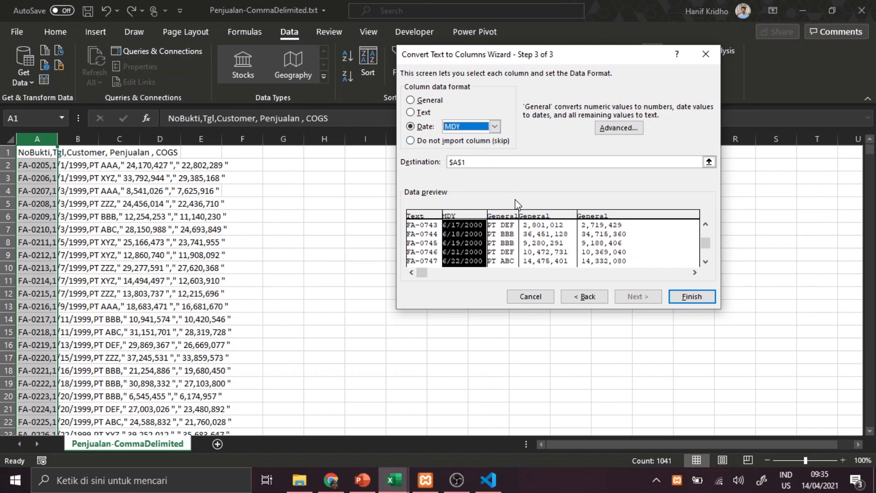
# For the Penjualan column, set the decimal separator to a period and the thousands separator to a comma.
pyautogui.click(546, 215)
pyautogui.moveTo(567, 55); pyautogui.dragTo(552, 47)
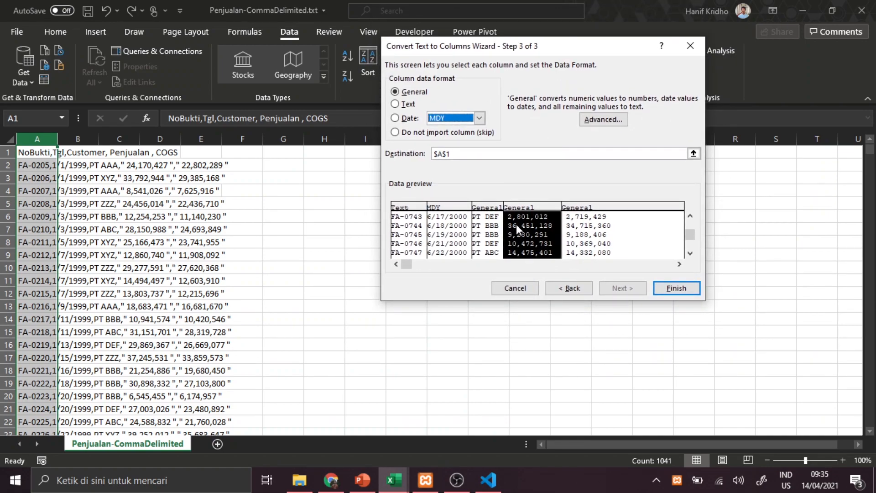
pyautogui.click(603, 120)
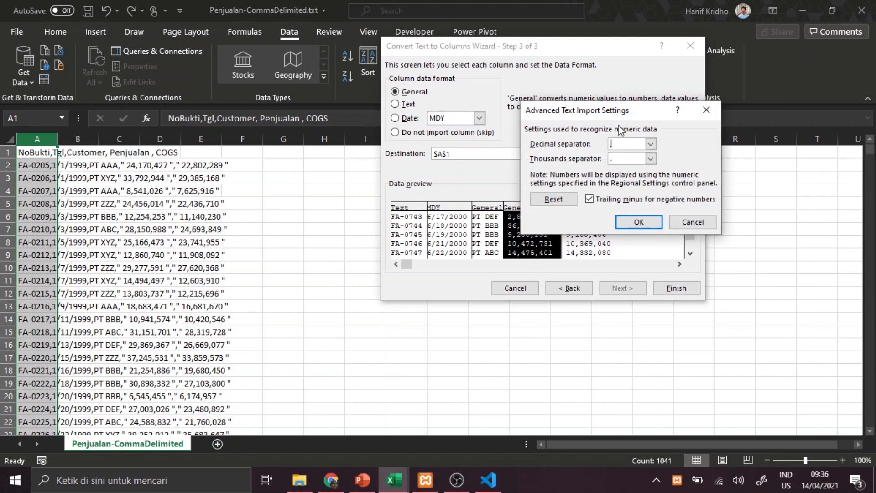
pyautogui.click(650, 144)
pyautogui.click(634, 164)
pyautogui.click(650, 158)
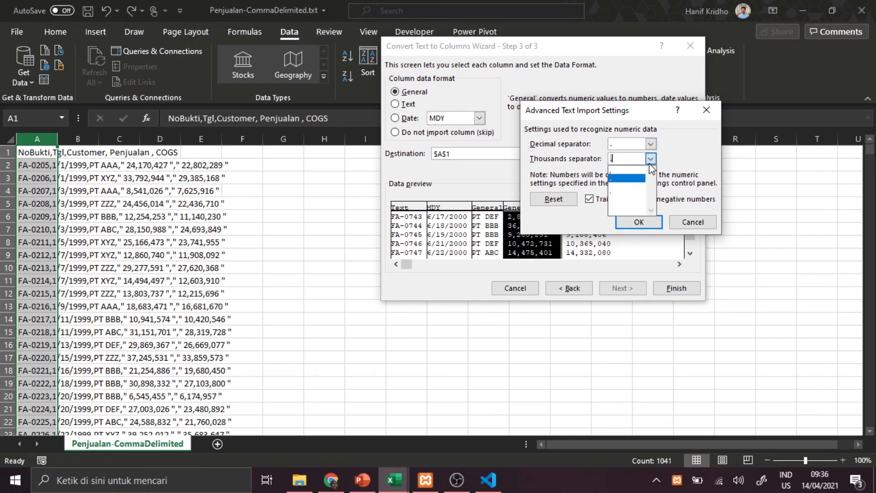
pyautogui.click(646, 171)
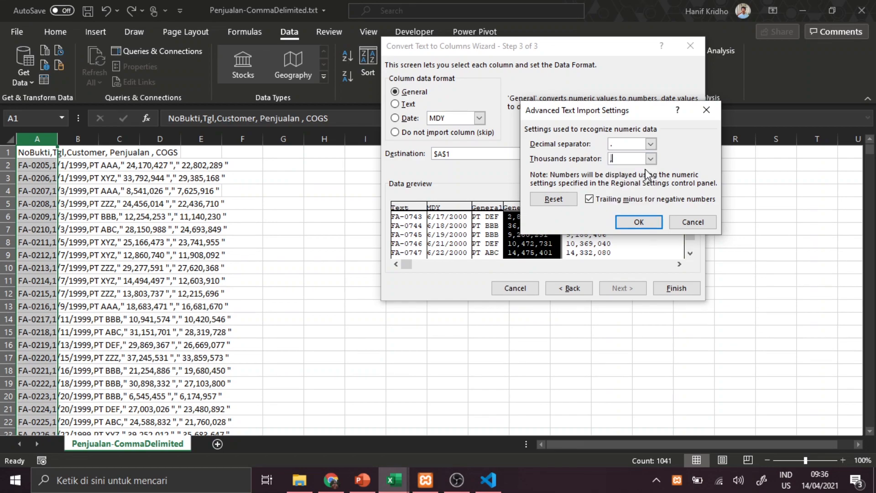
pyautogui.click(639, 222)
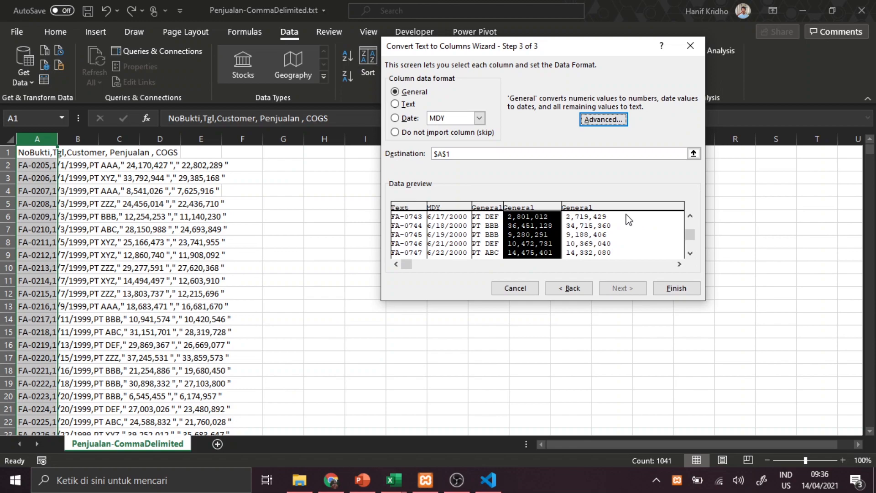
# Accept the period decimal and comma thousands separators for the COGS column, and finish the text-to-columns conversion.
pyautogui.moveTo(691, 232); pyautogui.dragTo(666, 215)
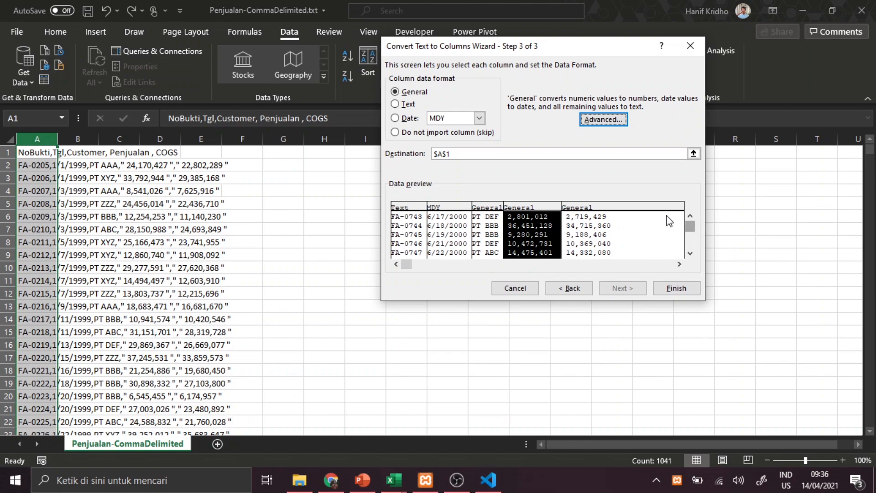
pyautogui.click(608, 211)
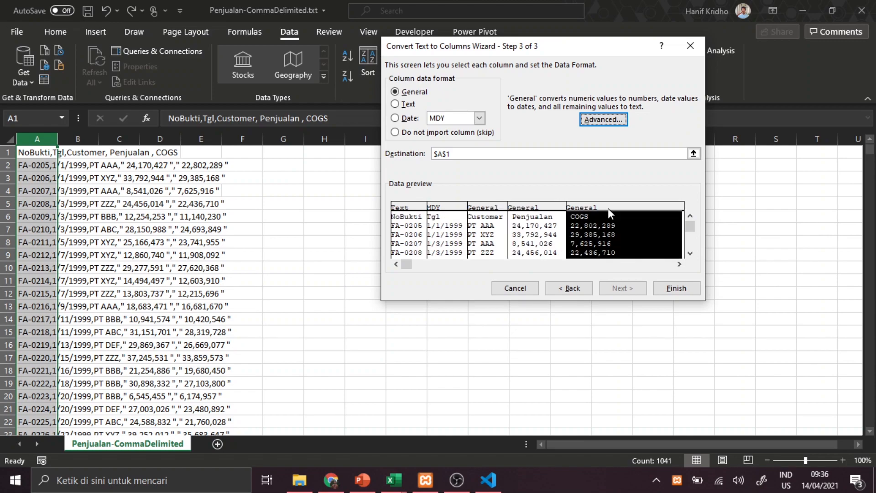
pyautogui.click(603, 120)
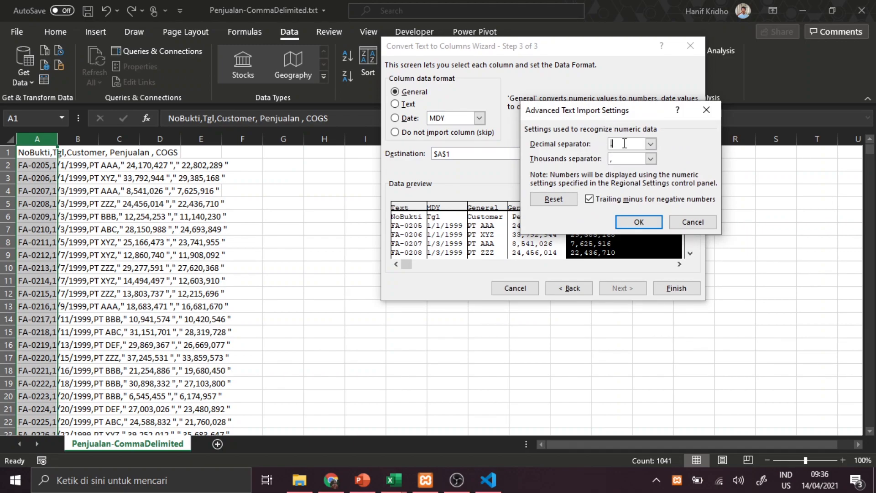
pyautogui.click(650, 144)
pyautogui.click(651, 145)
pyautogui.click(653, 225)
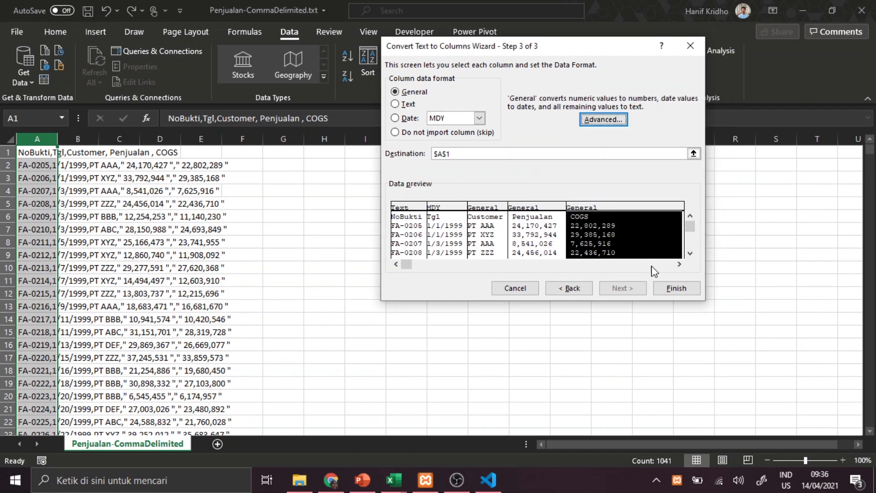
pyautogui.click(670, 292)
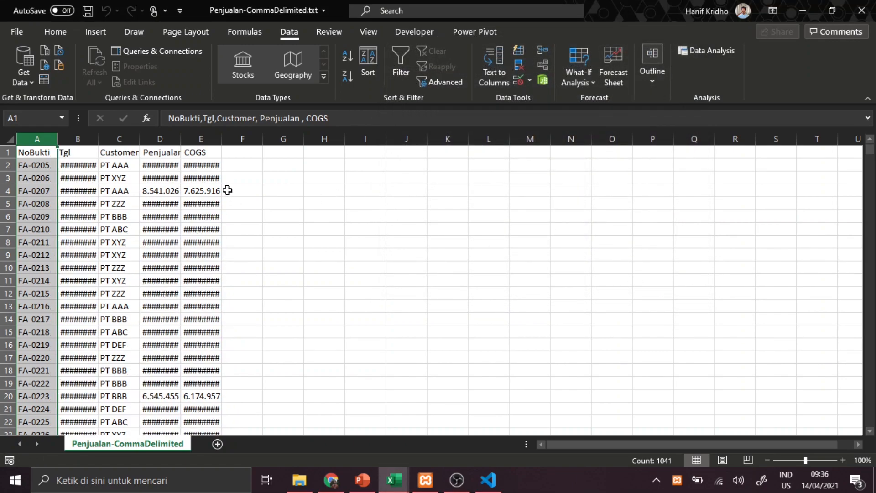
# Autofit the widths of the Tgl, Customer, Penjualan and COGS columns, and check the Penjualan and COGS values in row 4.
pyautogui.doubleClick(99, 137)
pyautogui.doubleClick(146, 138)
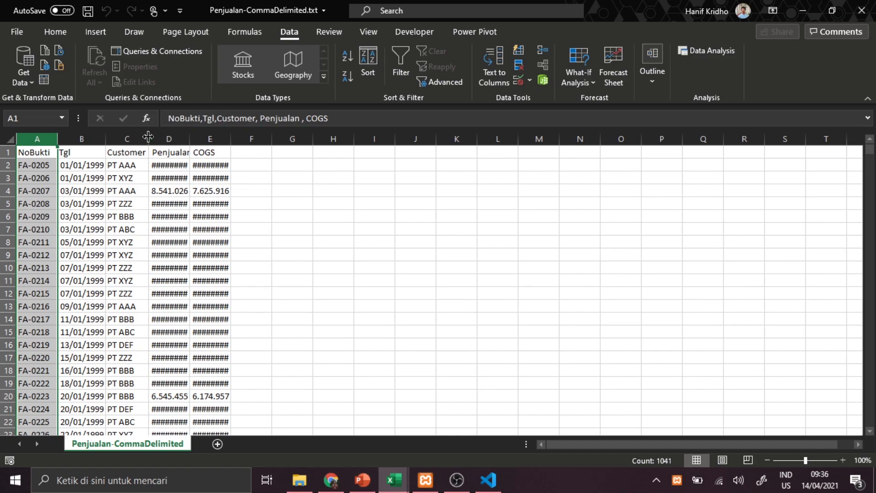
pyautogui.doubleClick(190, 139)
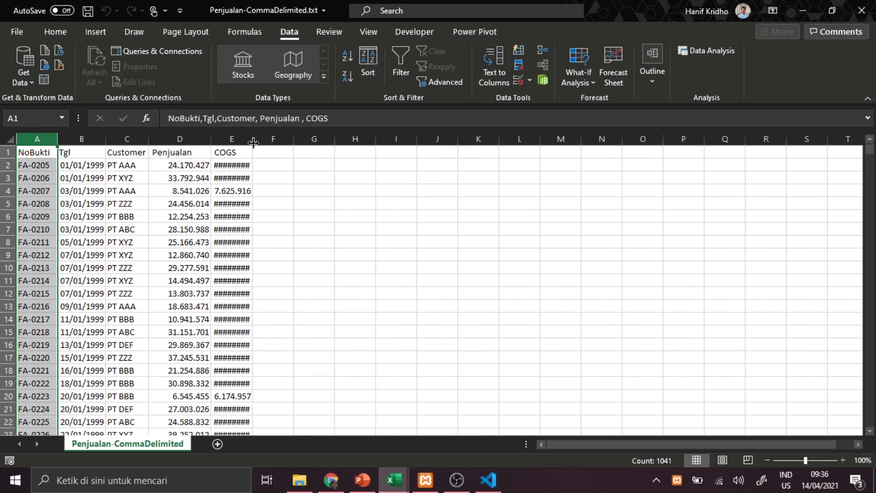
pyautogui.doubleClick(253, 139)
pyautogui.click(194, 189)
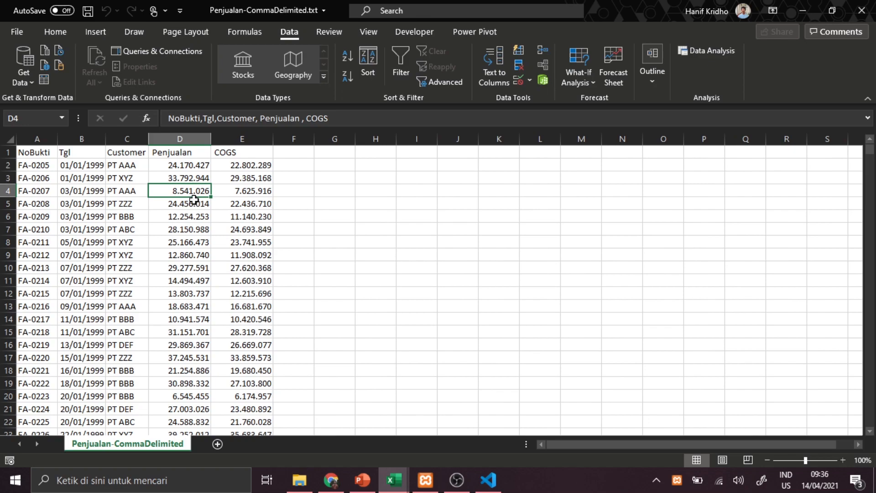
pyautogui.click(237, 187)
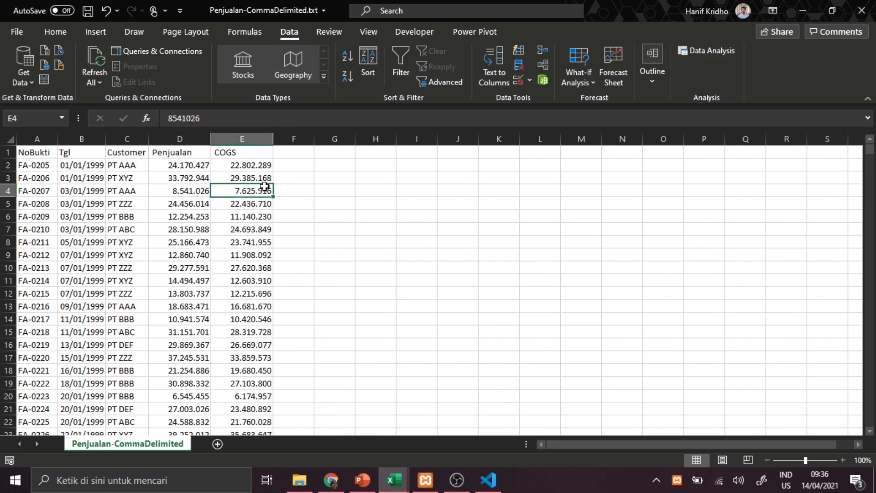
pyautogui.click(345, 189)
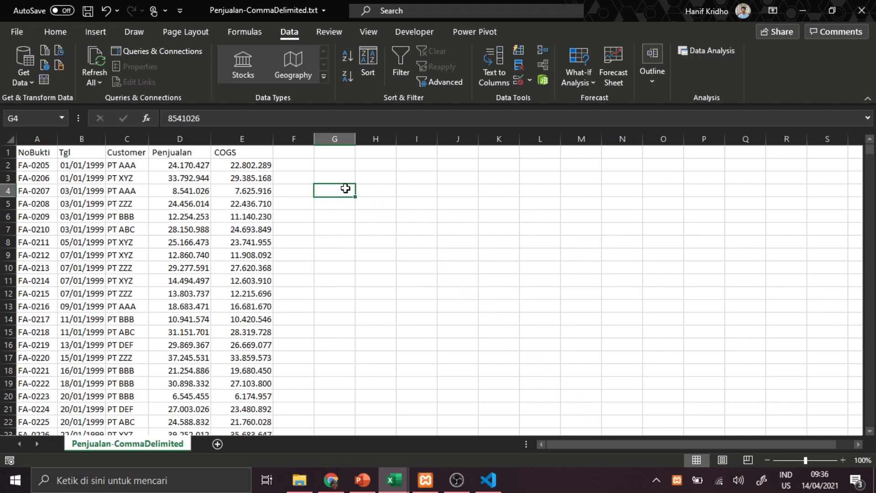
pyautogui.write('=')
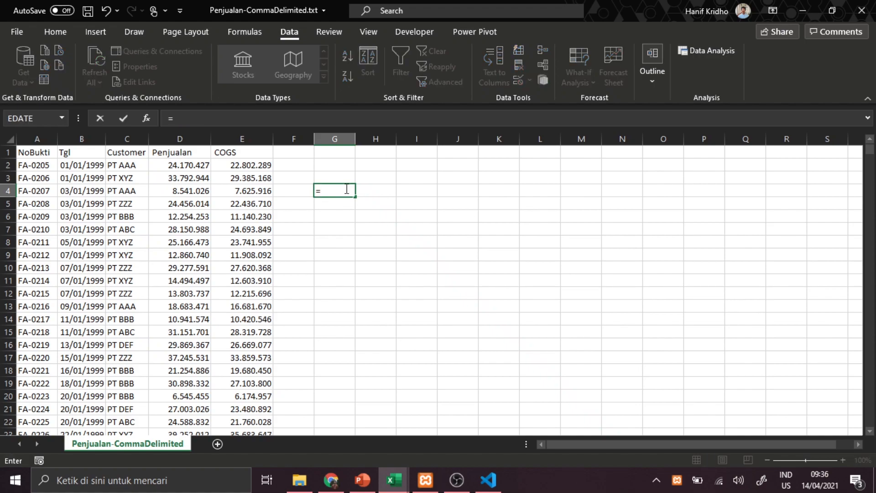
pyautogui.write('isnumber(')
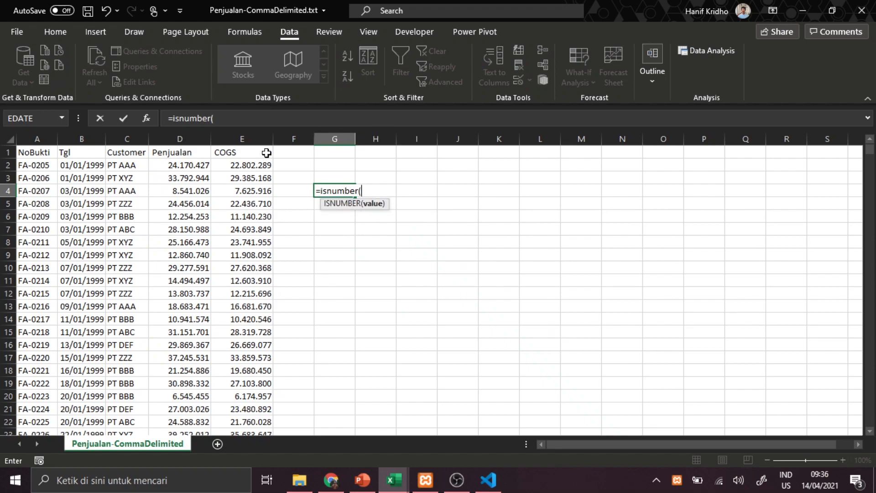
pyautogui.click(260, 190)
pyautogui.press('BackSpace')
pyautogui.press('BackSpace')
pyautogui.hotkey('ctrl', 'a')
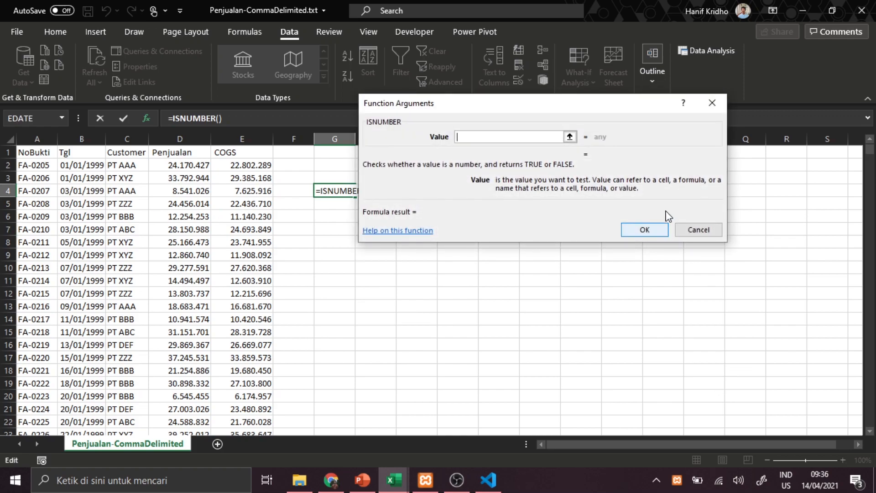
pyautogui.click(698, 229)
pyautogui.click(326, 163)
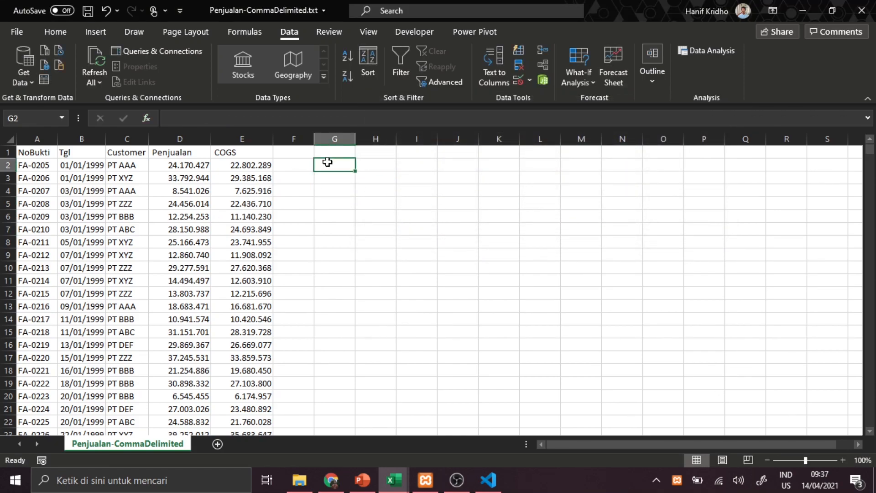
# Test the COGS values with =ISNUMBER(E2) in cell G2, and fill the formula down column G to the last data rows.
pyautogui.write('=isn')
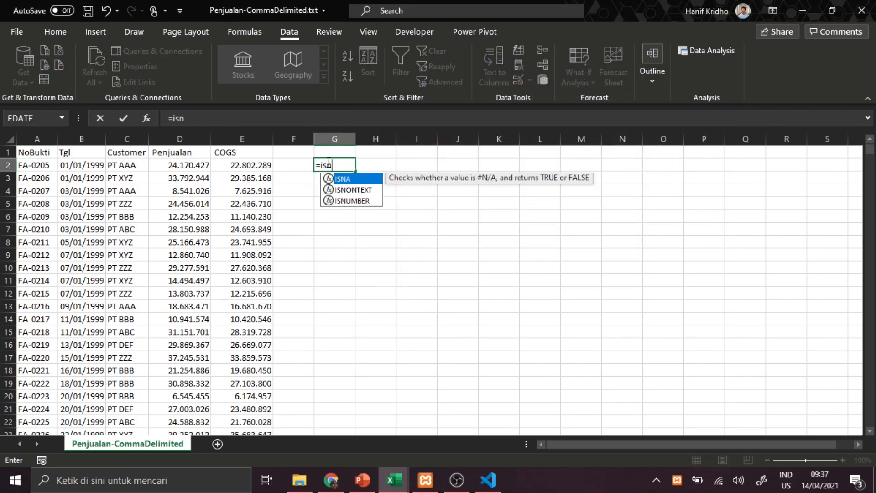
pyautogui.write('umber(')
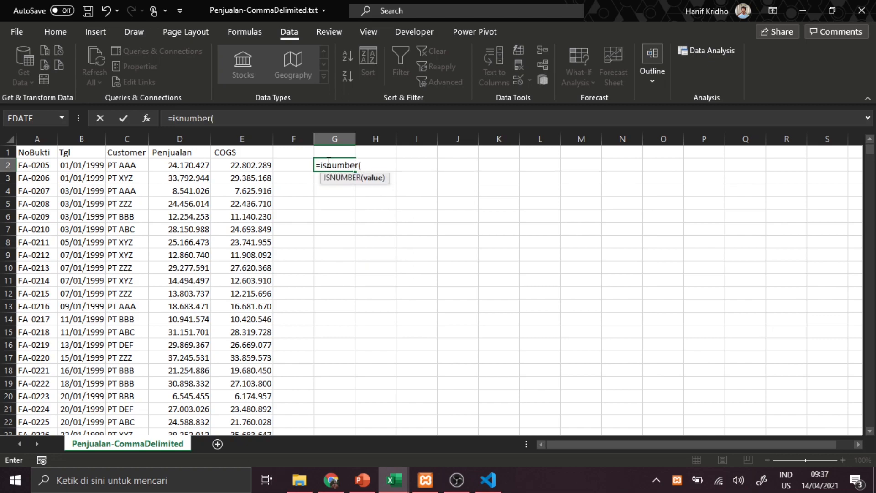
pyautogui.click(255, 168)
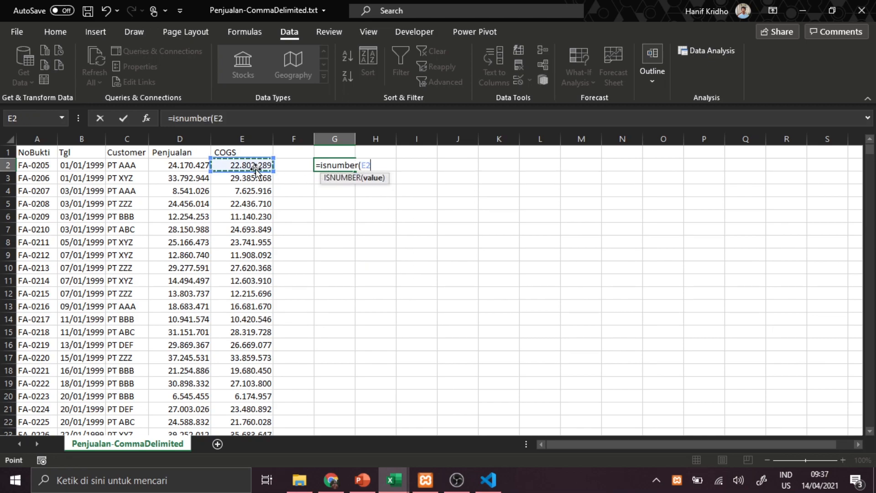
pyautogui.write(')')
pyautogui.press('Return')
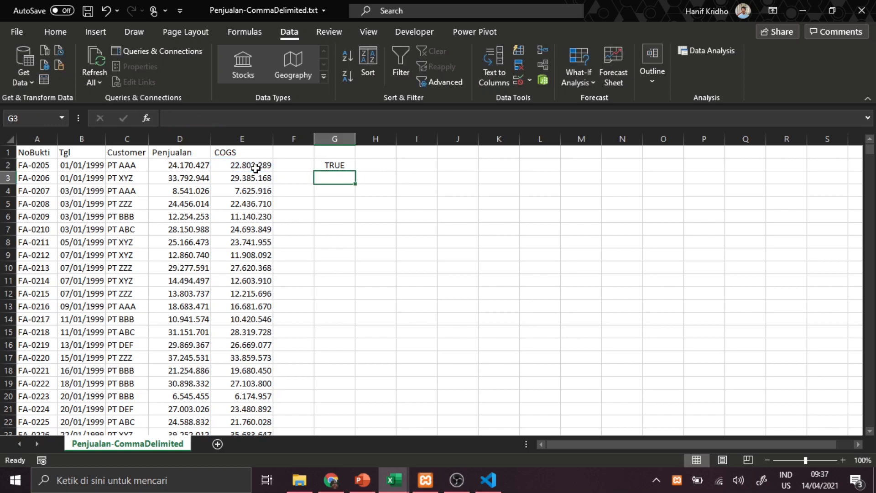
pyautogui.click(348, 166)
pyautogui.moveTo(355, 172); pyautogui.dragTo(347, 411)
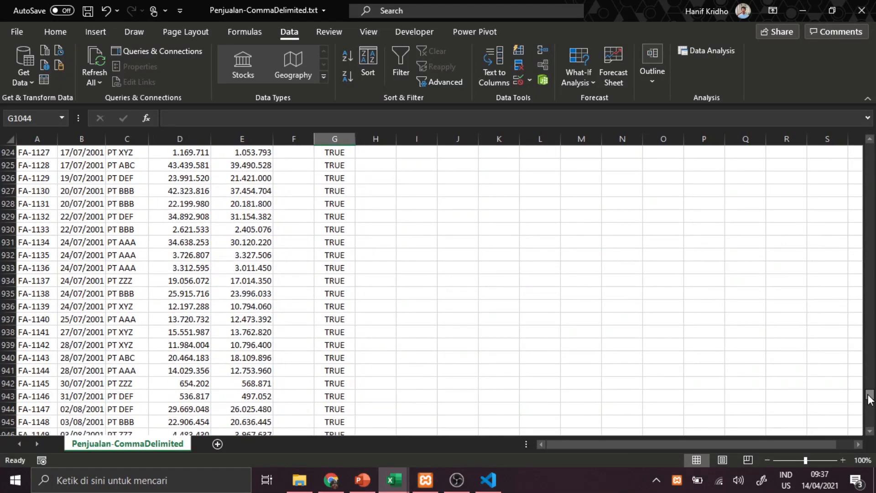
# Clear the ISNUMBER check formulas from column G.
pyautogui.moveTo(868, 394); pyautogui.dragTo(844, 148)
pyautogui.click(458, 228)
pyautogui.click(341, 141)
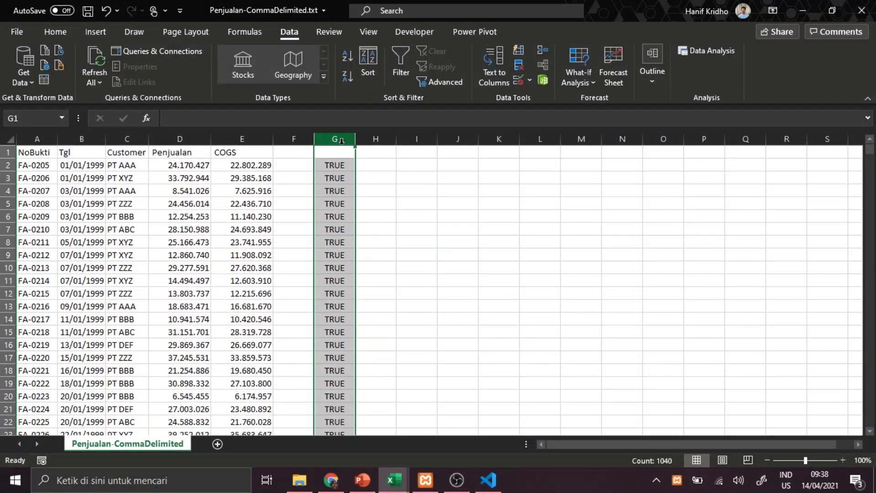
pyautogui.press('Delete')
pyautogui.click(439, 237)
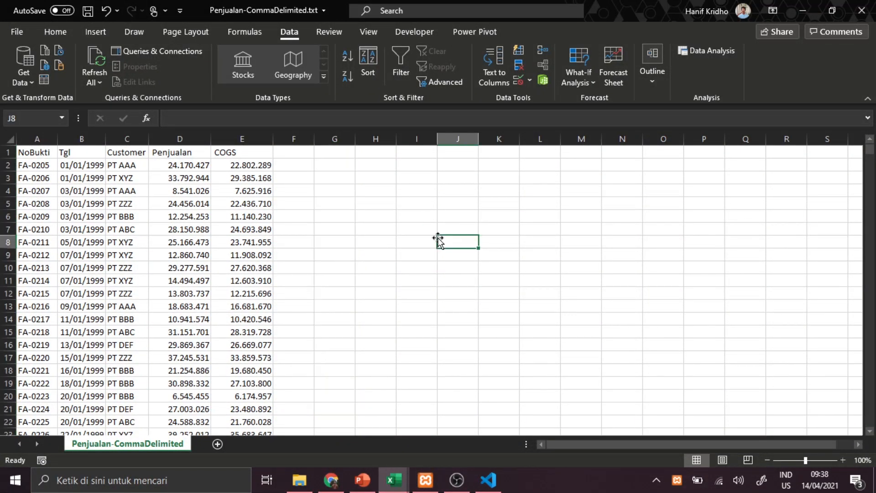
# Close the Penjualan-CommaDelimited workbook without saving, and open Penjualan-FixedWidth.TXT from its folder in Excel.
pyautogui.click(482, 203)
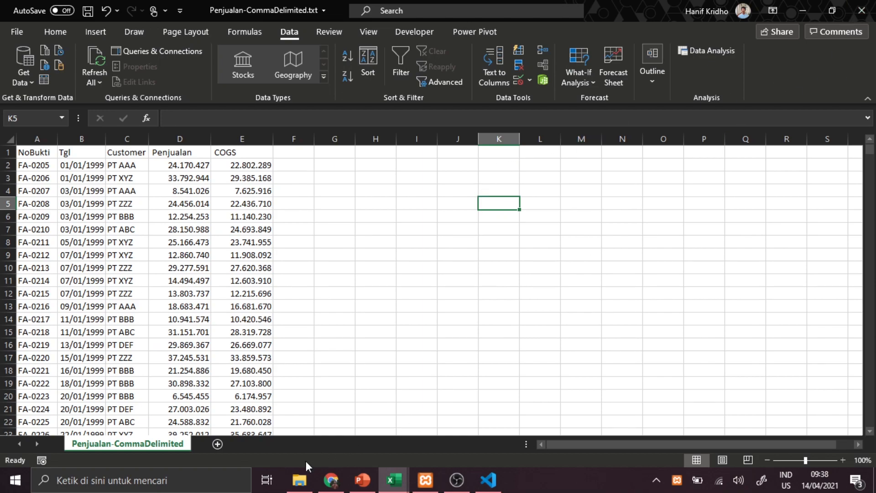
pyautogui.click(861, 10)
pyautogui.click(437, 255)
pyautogui.click(299, 480)
pyautogui.click(256, 402)
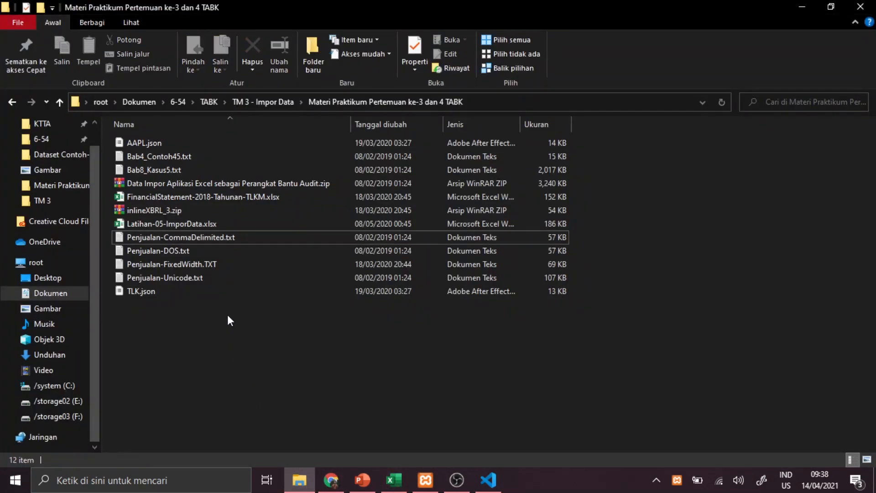
pyautogui.click(190, 263)
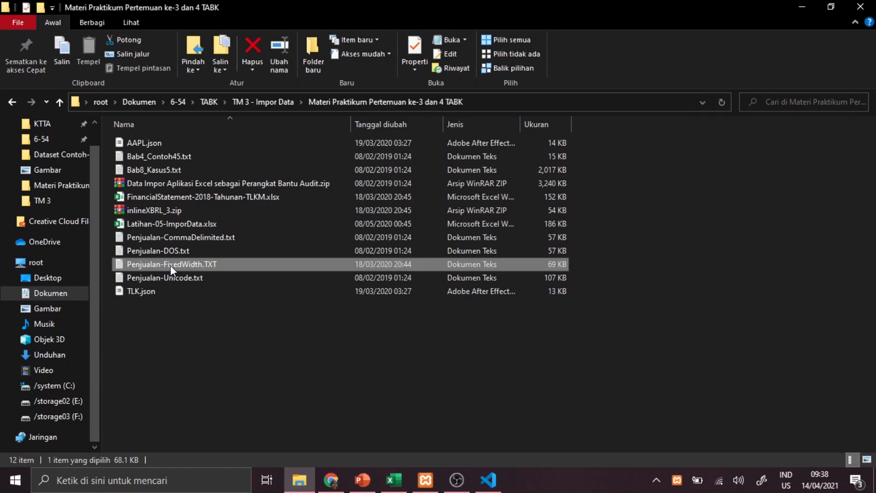
pyautogui.moveTo(177, 267); pyautogui.dragTo(411, 198)
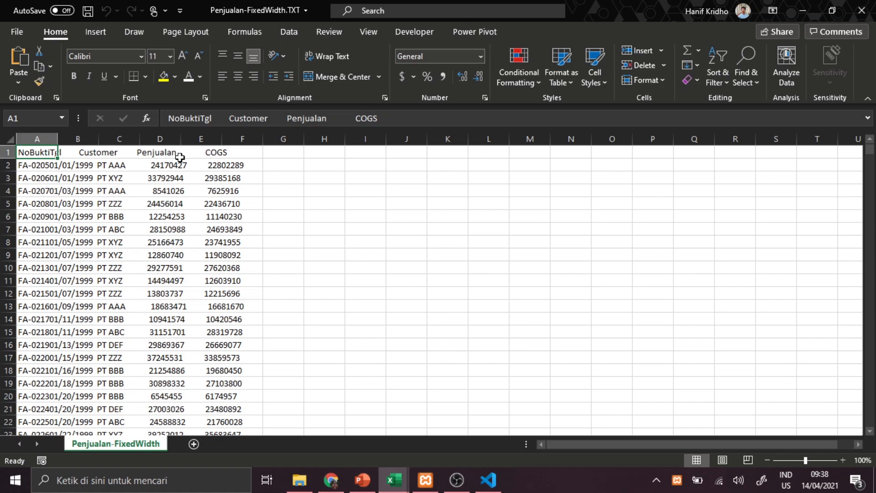
# Inspect cells A2 and A1, and start a Text to Columns conversion of column A with the Fixed width data type.
pyautogui.click(39, 175)
pyautogui.click(38, 165)
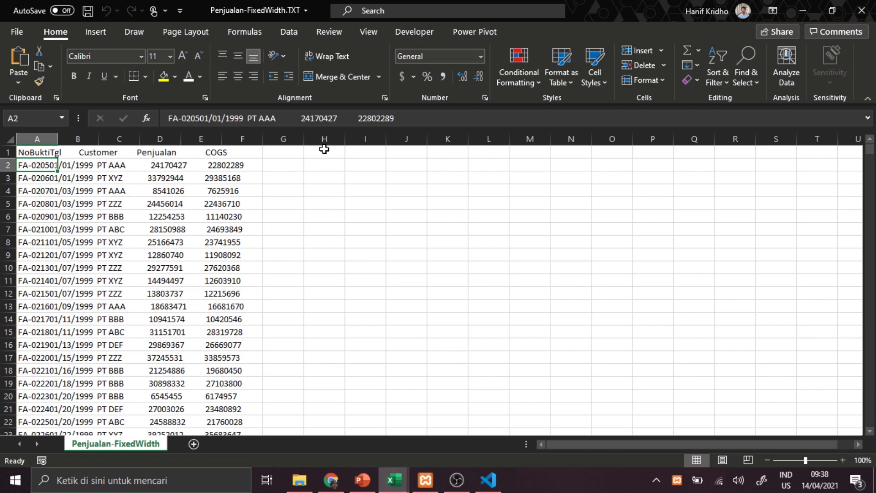
pyautogui.click(36, 146)
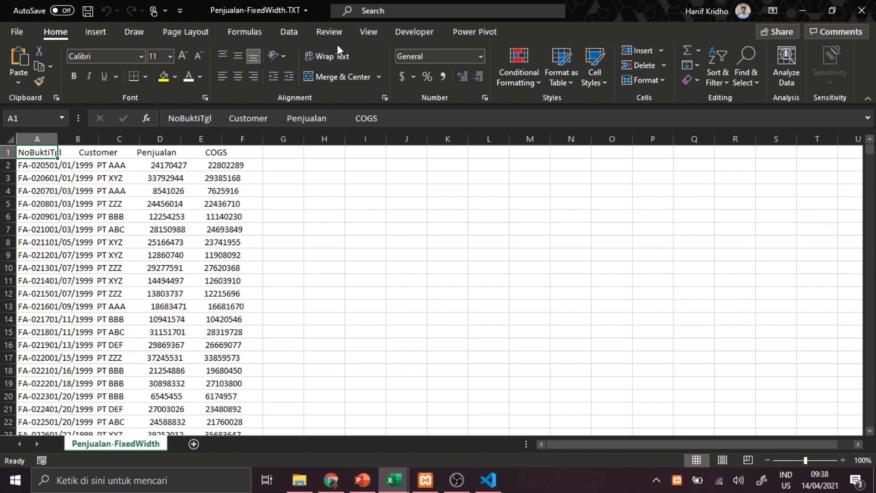
pyautogui.click(37, 139)
pyautogui.click(289, 32)
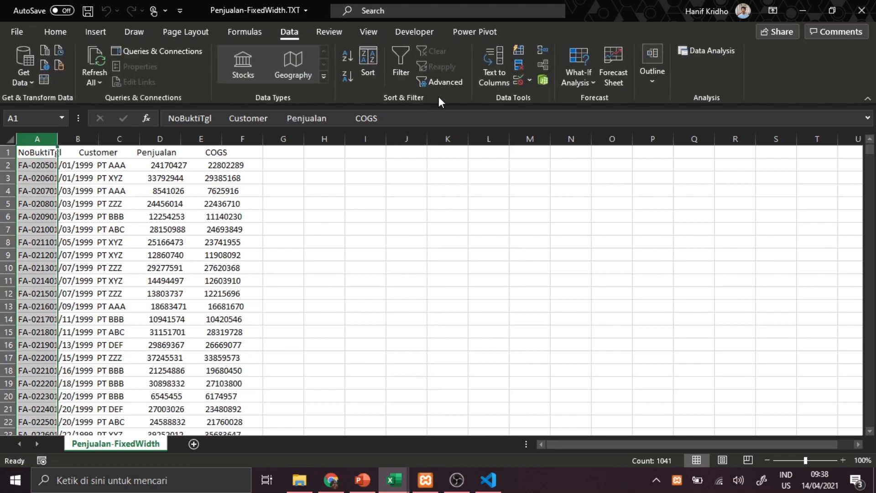
pyautogui.click(491, 71)
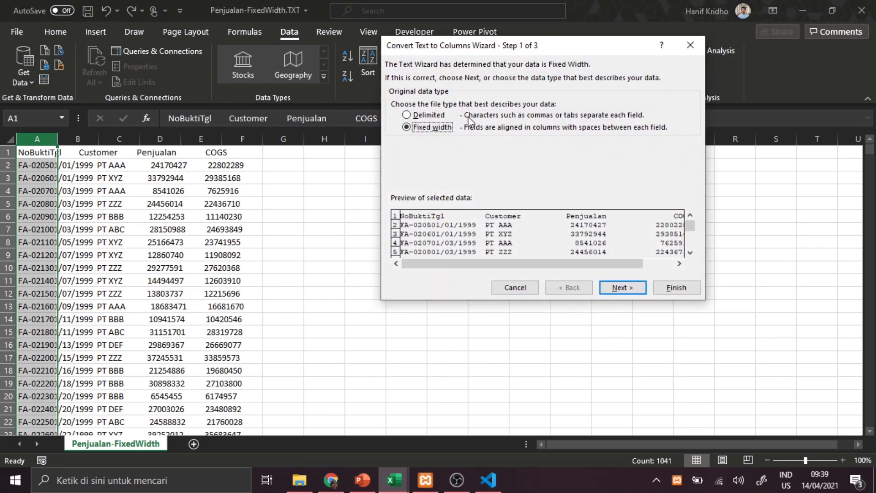
pyautogui.click(439, 115)
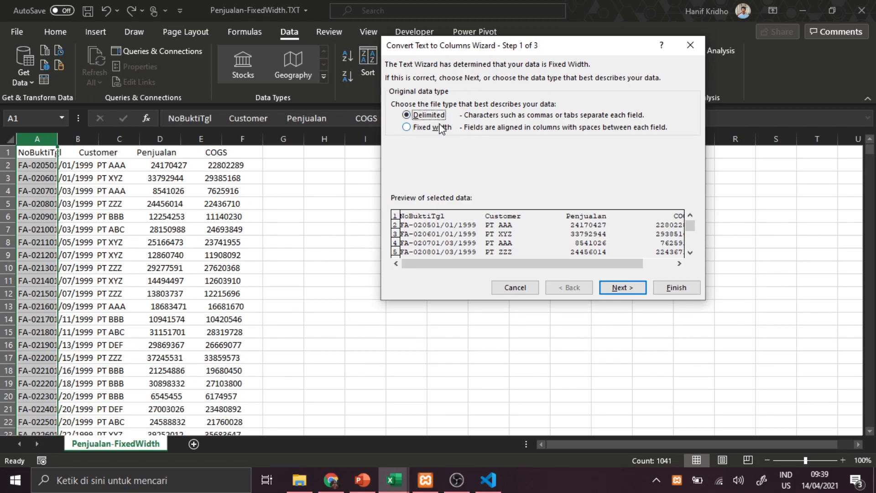
pyautogui.click(441, 130)
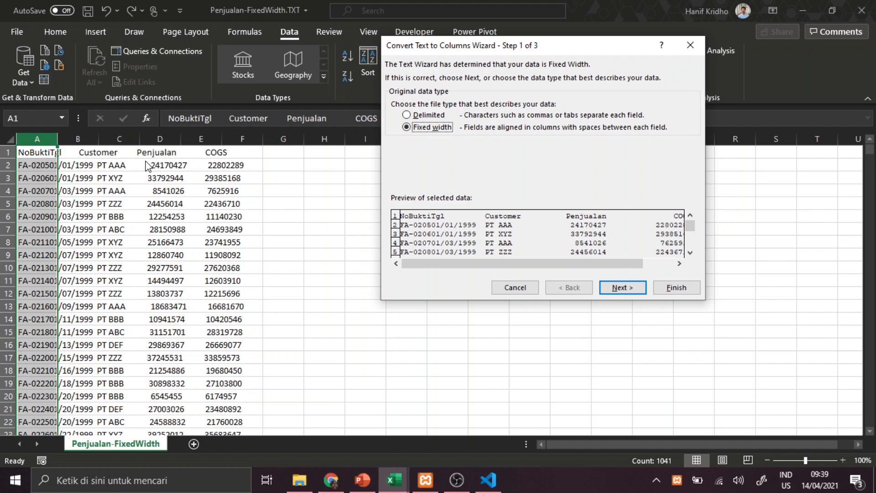
pyautogui.click(623, 287)
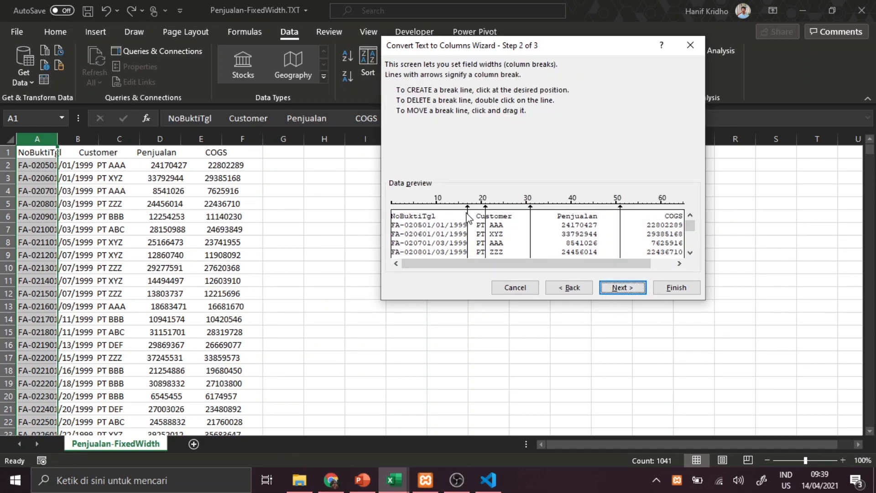
# Move the first two column breaks to positions 7 and 19, and the break between Penjualan and COGS to position 49.
pyautogui.moveTo(469, 209); pyautogui.dragTo(423, 205)
pyautogui.moveTo(485, 209); pyautogui.dragTo(475, 209)
pyautogui.moveTo(690, 226); pyautogui.dragTo(690, 261)
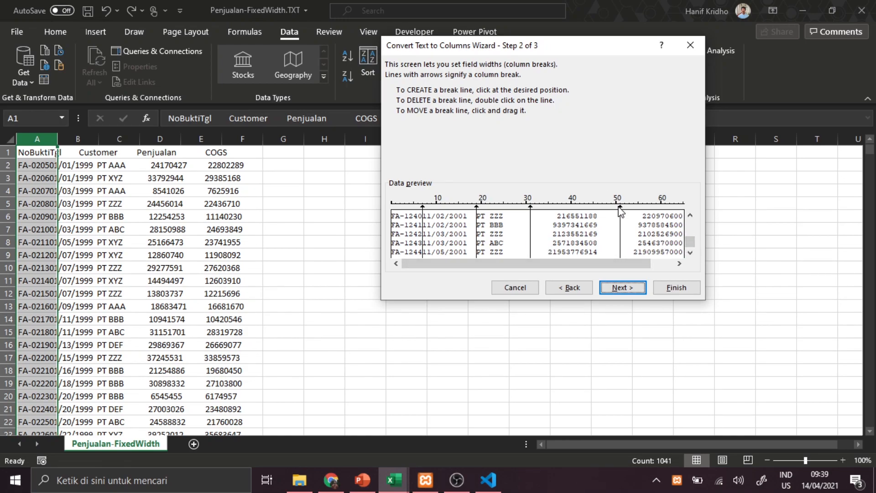
pyautogui.moveTo(620, 207); pyautogui.dragTo(579, 207)
pyautogui.moveTo(690, 244); pyautogui.dragTo(690, 220)
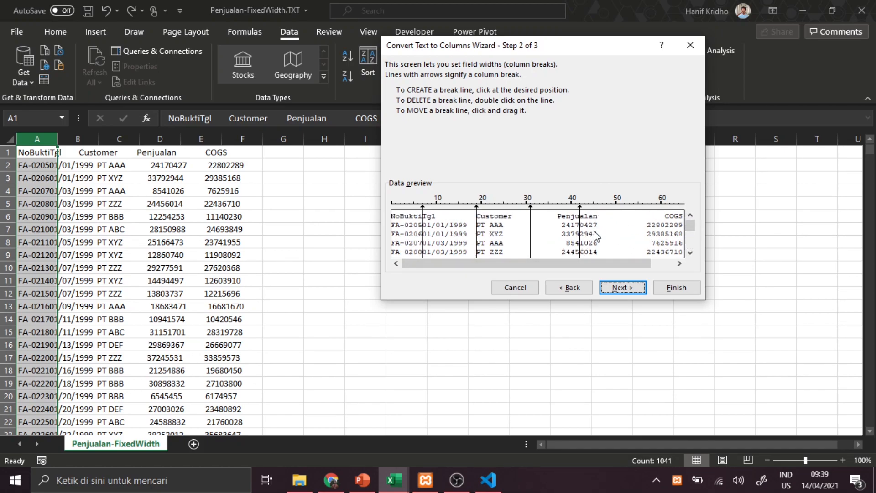
pyautogui.moveTo(579, 208); pyautogui.dragTo(614, 210)
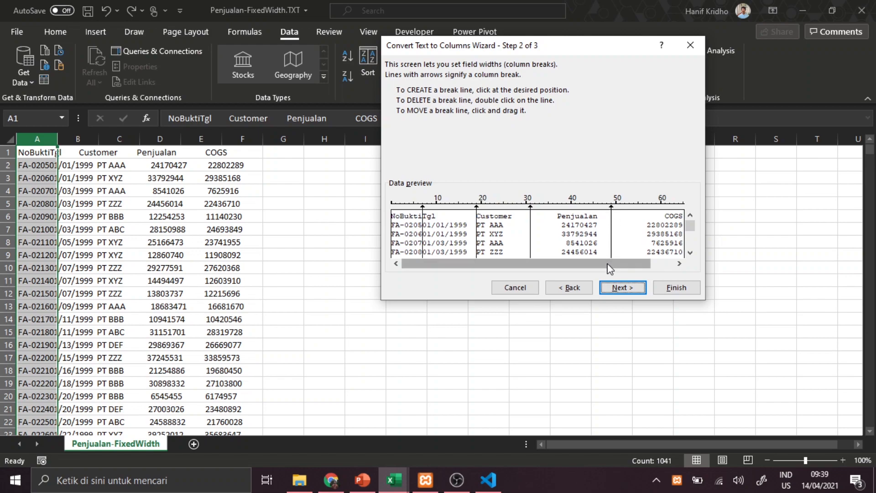
# Check the column breaks against the last data rows in the preview, and accept them.
pyautogui.moveTo(608, 264); pyautogui.dragTo(663, 264)
pyautogui.click(692, 243)
pyautogui.click(692, 242)
pyautogui.click(692, 242)
pyautogui.moveTo(691, 231); pyautogui.dragTo(690, 257)
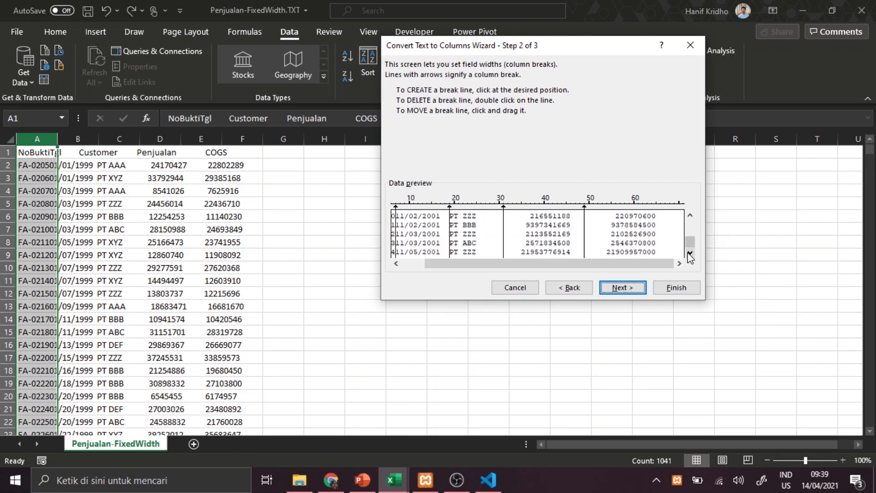
pyautogui.click(641, 289)
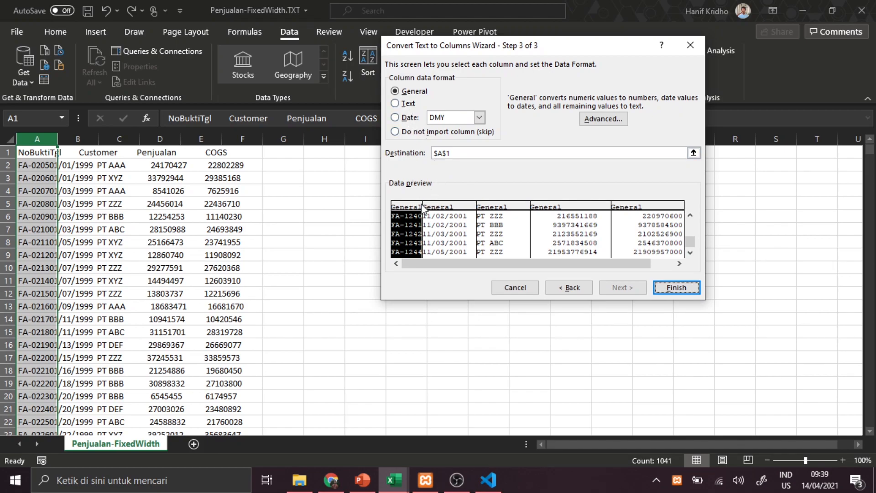
# Set the NoBukti column's data format to Text and the Tgl column's format to Date MDY in the fixed-width conversion.
pyautogui.moveTo(690, 241); pyautogui.dragTo(690, 222)
pyautogui.click(395, 103)
pyautogui.click(454, 210)
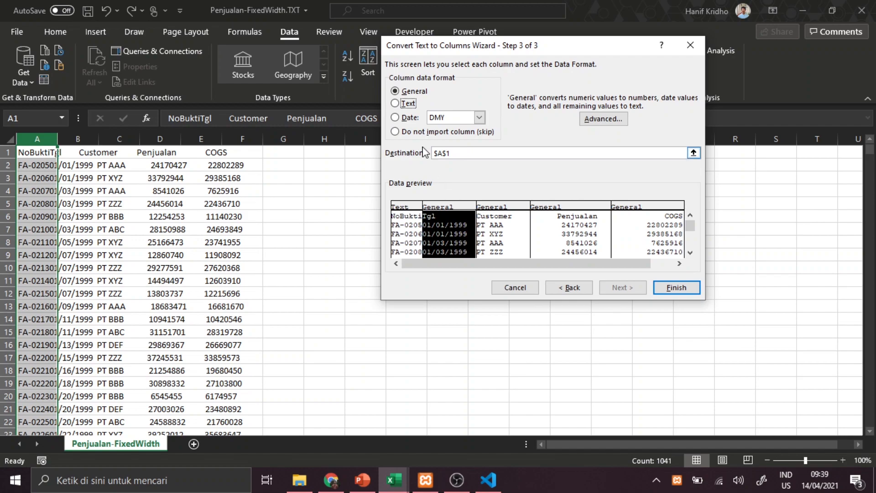
pyautogui.click(408, 118)
pyautogui.click(457, 121)
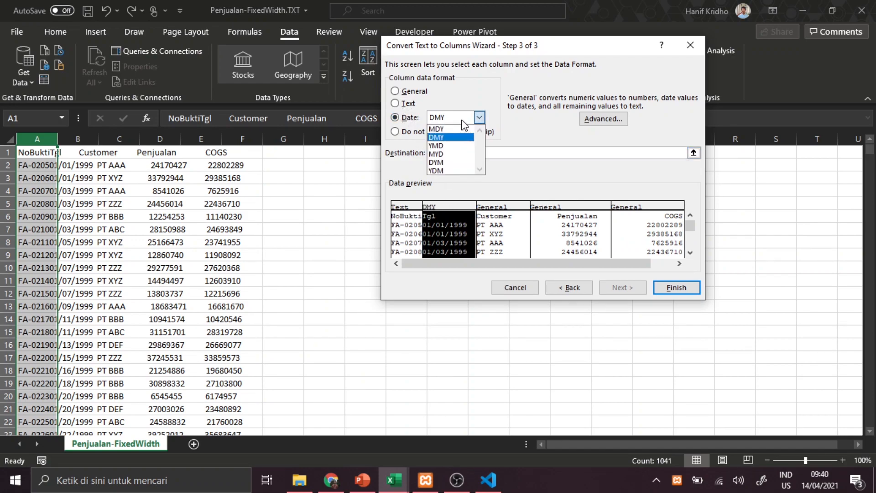
pyautogui.click(438, 129)
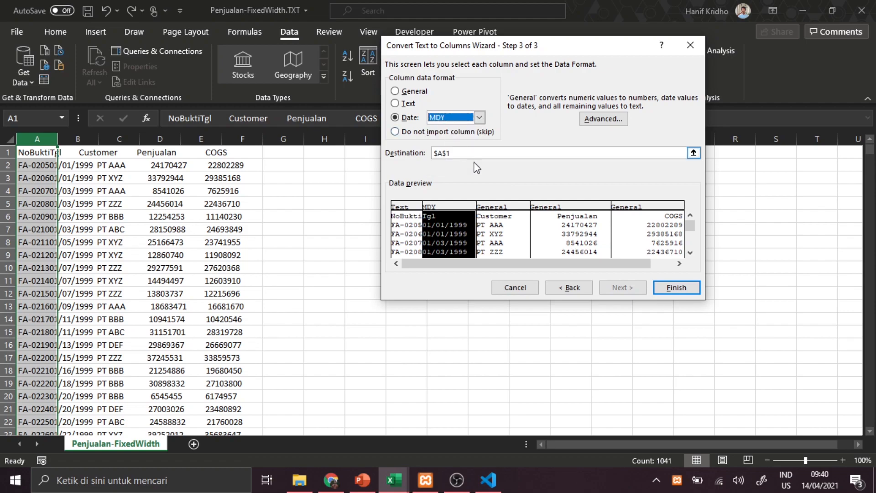
# Leave the Customer column as General, and set Penjualan's decimal separator to a period and thousands separator to a comma.
pyautogui.click(501, 208)
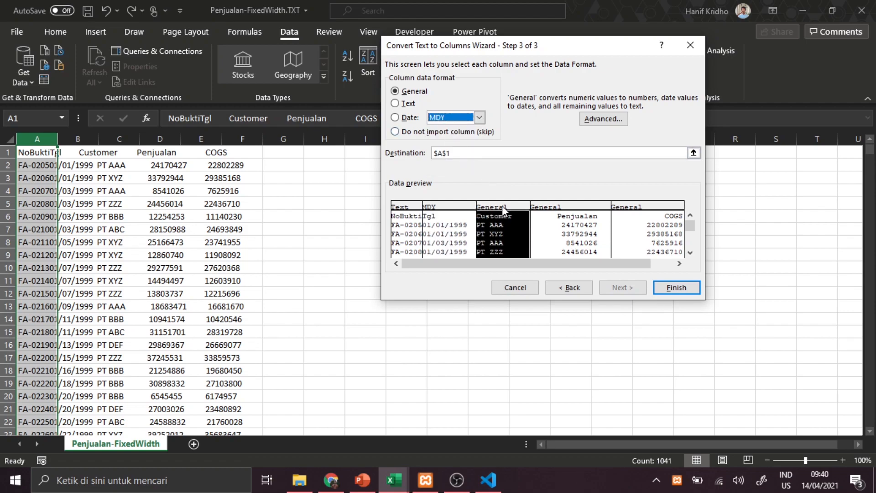
pyautogui.click(575, 215)
pyautogui.click(603, 119)
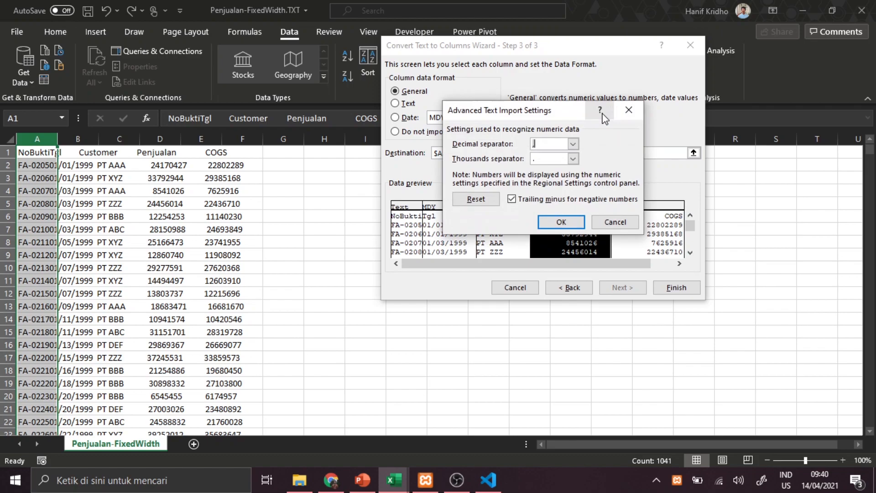
pyautogui.click(572, 144)
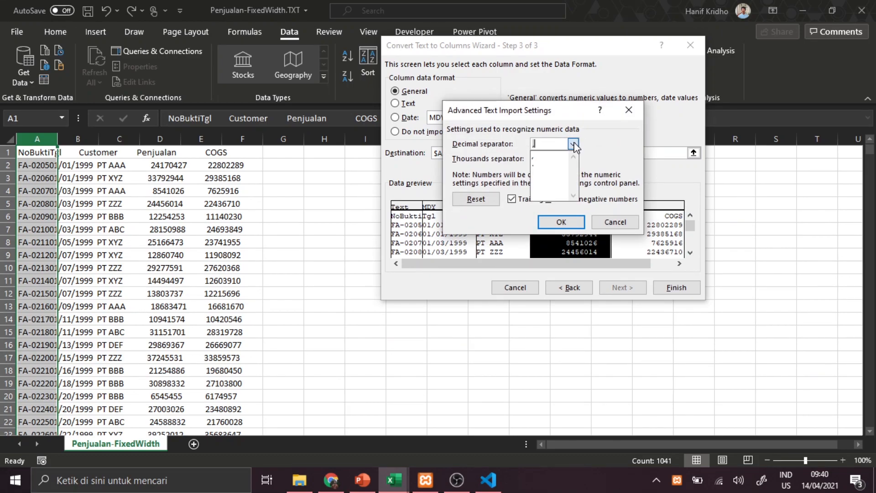
pyautogui.click(551, 164)
pyautogui.click(573, 158)
pyautogui.click(550, 181)
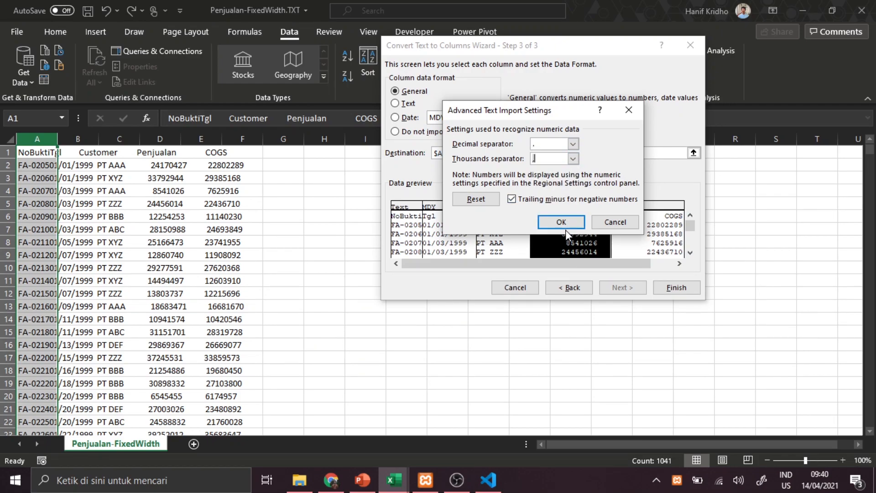
pyautogui.click(561, 222)
# Accept the same period and comma separators for the COGS column, and finish the fixed-width conversion.
pyautogui.click(611, 123)
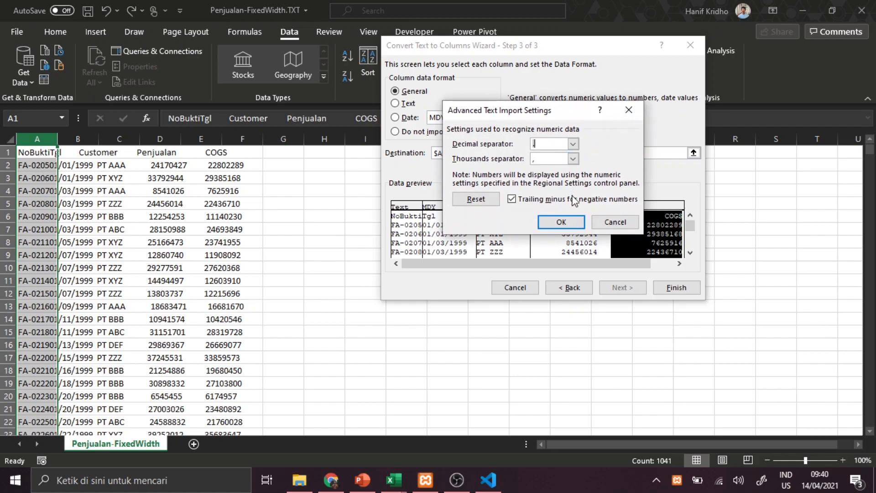
pyautogui.click(576, 224)
pyautogui.click(672, 287)
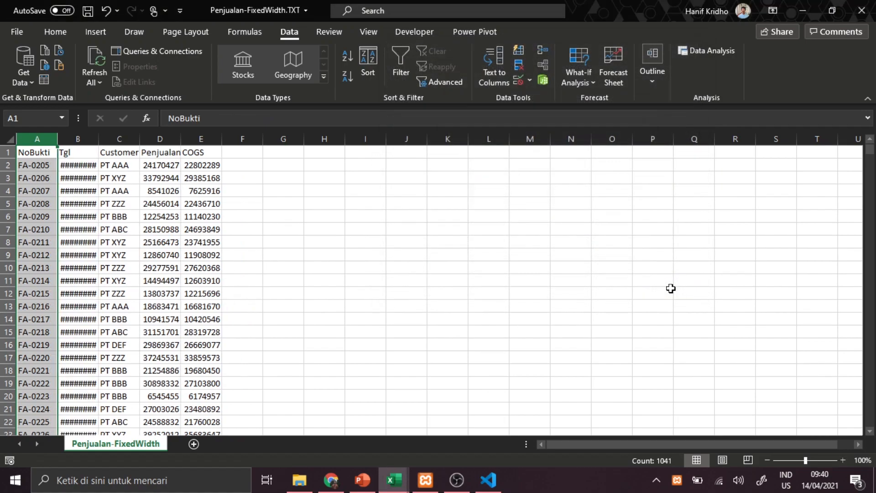
# Autofit the Tgl column's width, and inspect the Penjualan value in row 3.
pyautogui.doubleClick(97, 138)
pyautogui.click(319, 217)
pyautogui.click(180, 178)
pyautogui.click(411, 216)
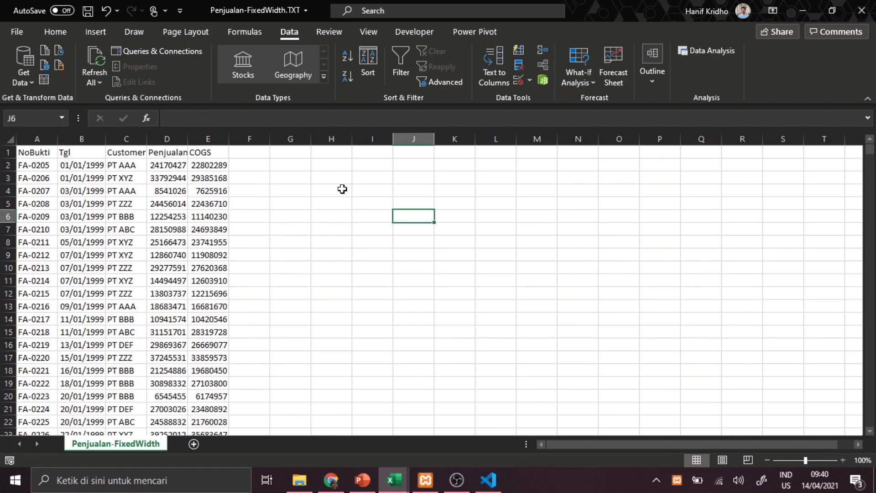
# Test in H2 whether the first row's Penjualan and COGS values are numeric with ISNUMBER(D2:E2), and review the formula.
pyautogui.click(319, 170)
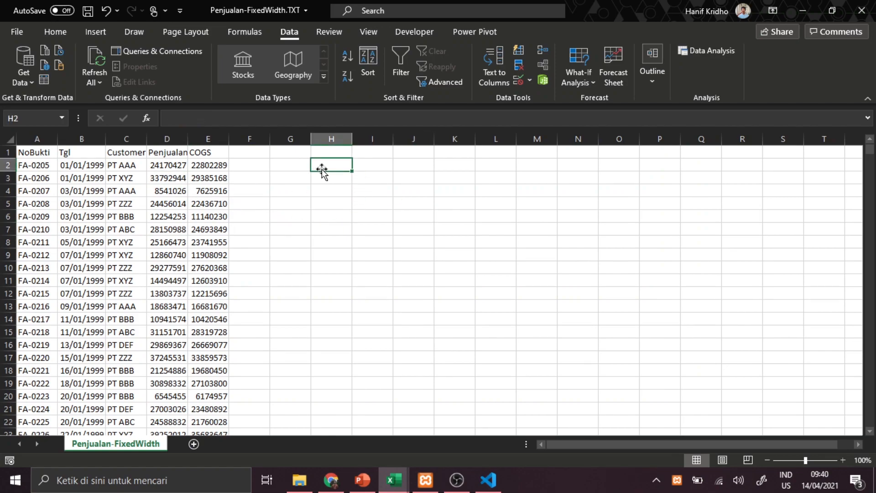
pyautogui.click(184, 161)
pyautogui.click(325, 165)
pyautogui.write('=ISNUMBER')
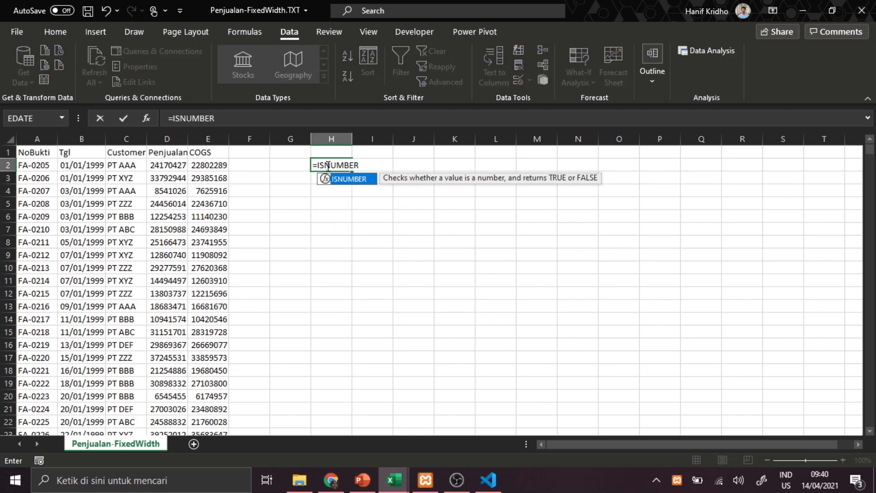
pyautogui.write('(')
pyautogui.moveTo(200, 164); pyautogui.dragTo(182, 164)
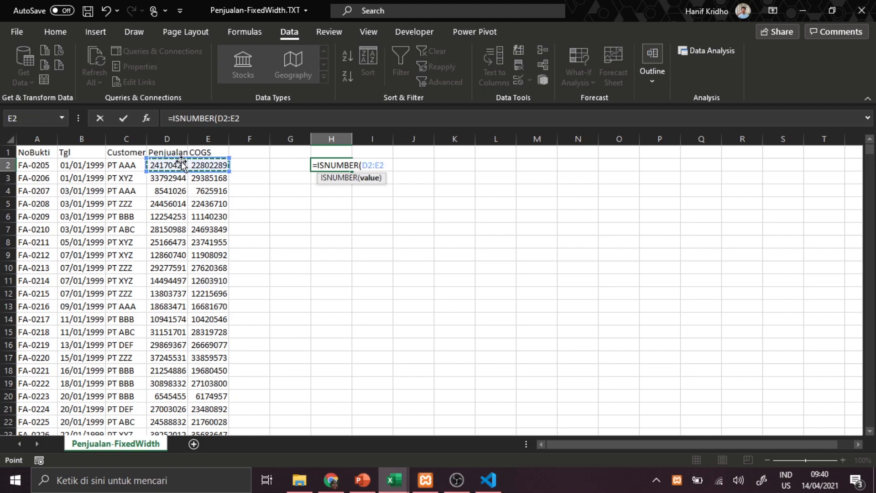
pyautogui.press('Return')
pyautogui.click(166, 163)
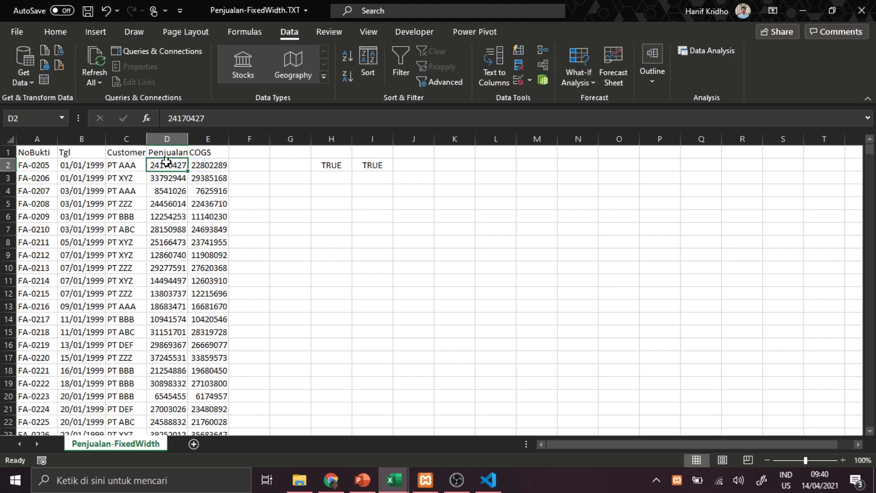
pyautogui.click(328, 164)
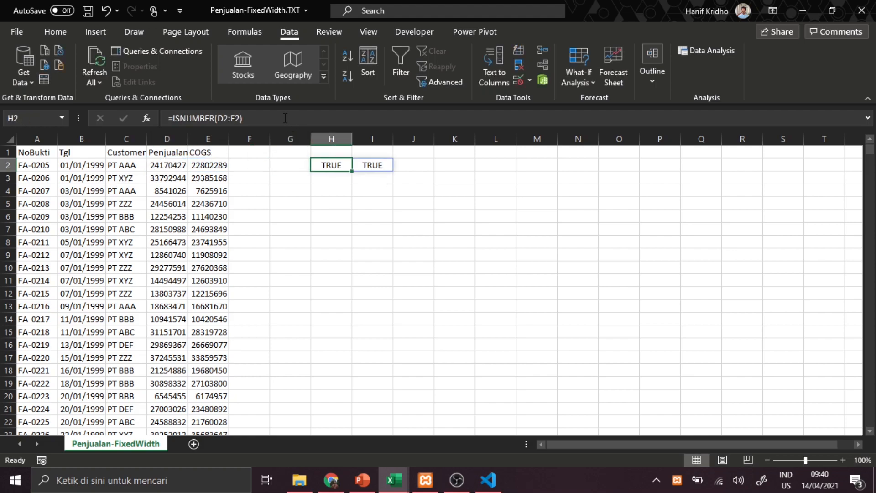
pyautogui.press('F2')
pyautogui.press('Return')
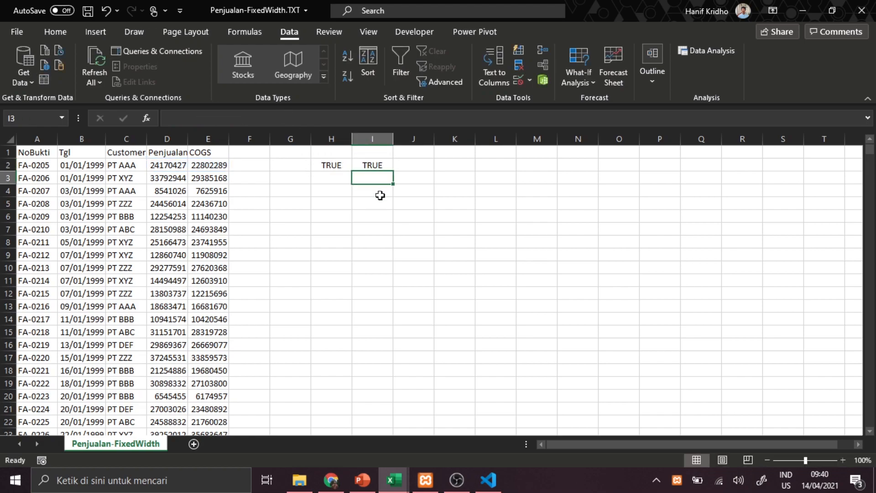
# Test in H3 whether the second Penjualan value is numeric with ISNUMBER(D3), and review the tested cells.
pyautogui.doubleClick(342, 163)
pyautogui.press('Return')
pyautogui.write('=')
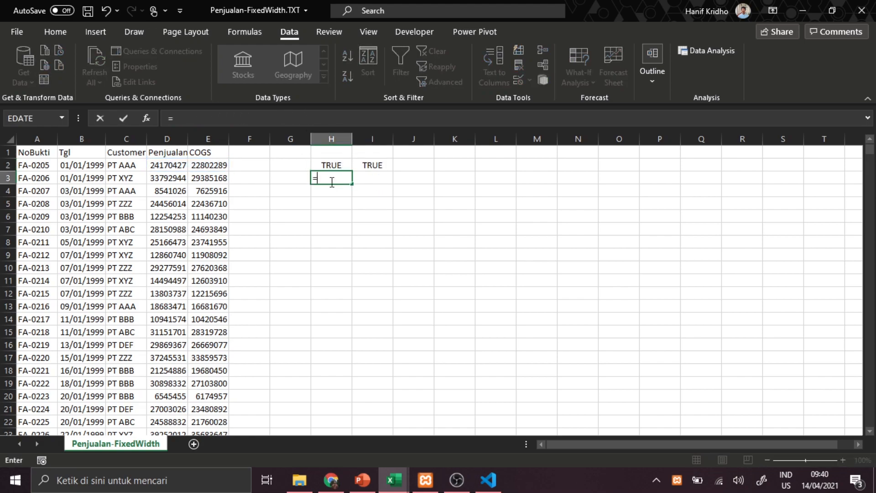
pyautogui.write('ISNUMBER(')
pyautogui.click(182, 180)
pyautogui.press('Return')
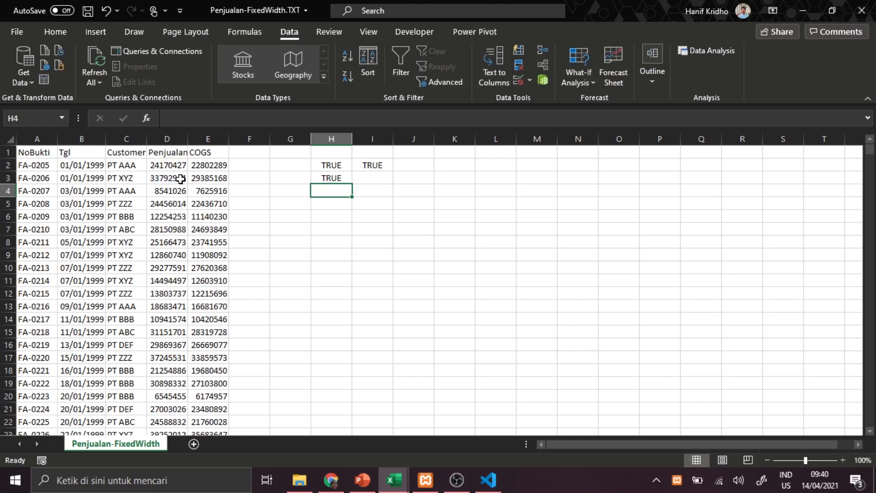
pyautogui.moveTo(329, 180); pyautogui.dragTo(365, 166)
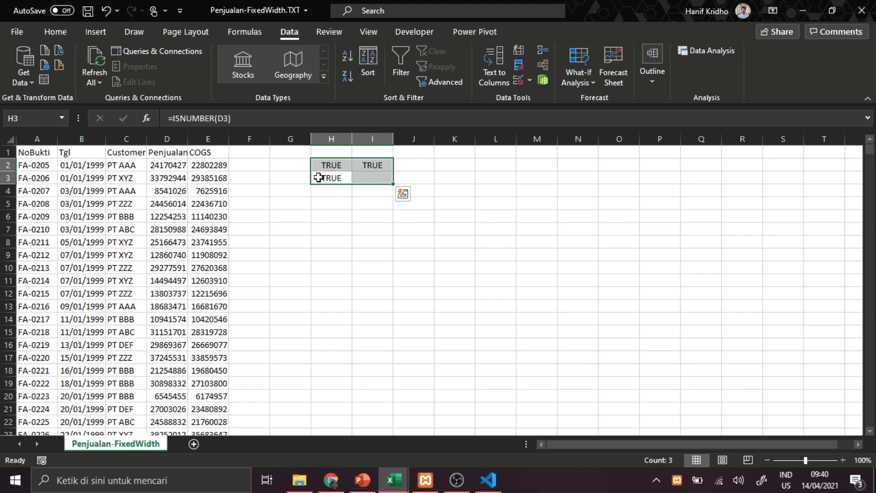
pyautogui.moveTo(182, 165); pyautogui.dragTo(184, 172)
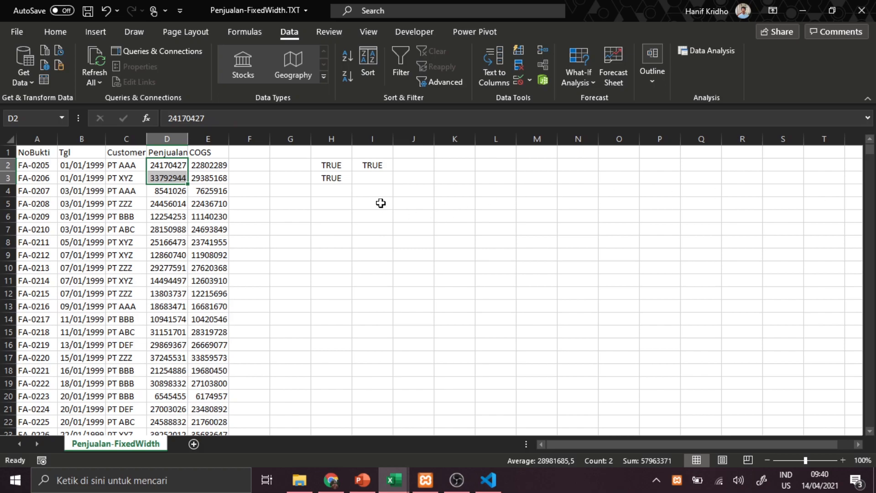
# Close the Penjualan-FixedWidth.TXT workbook without saving it.
pyautogui.moveTo(869, 254); pyautogui.dragTo(869, 147)
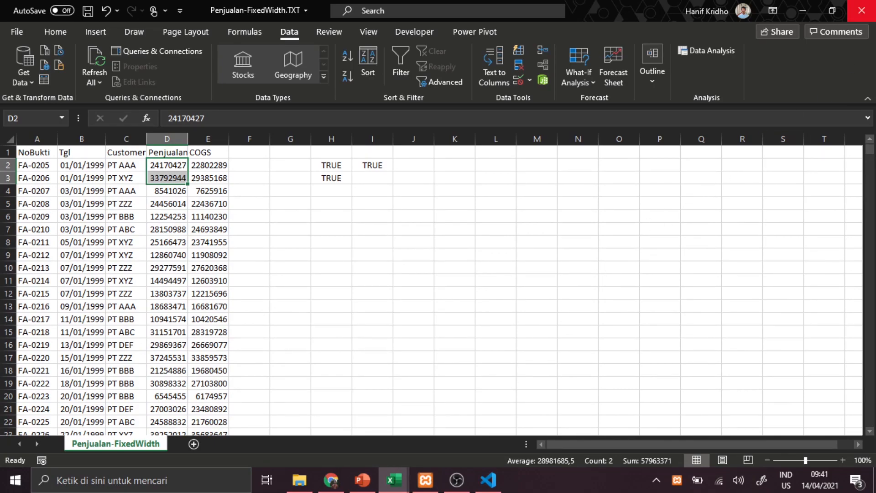
pyautogui.click(862, 10)
pyautogui.click(438, 264)
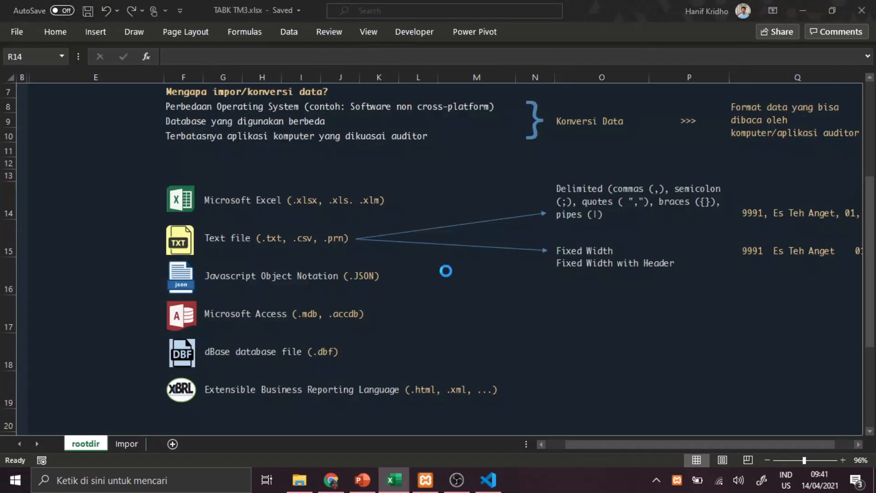
# Switch to File Explorer and open Bab4_Contoh45.txt from the practice materials folder in Excel.
pyautogui.click(297, 478)
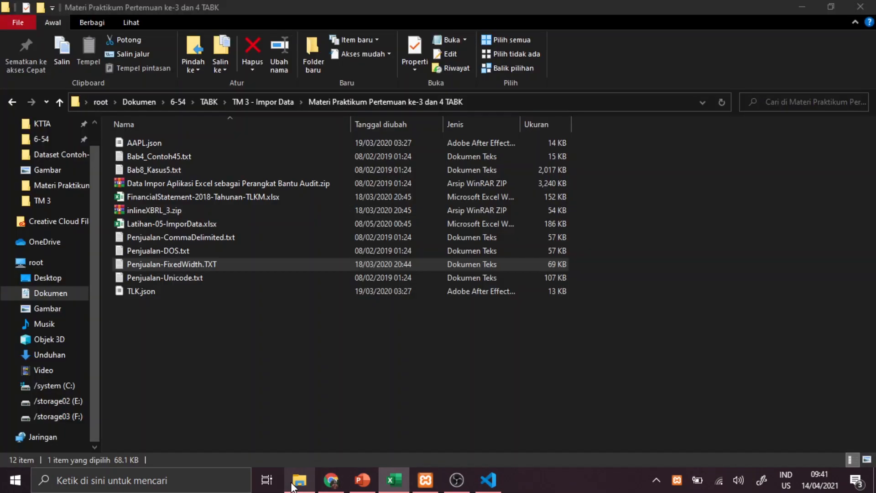
pyautogui.click(226, 378)
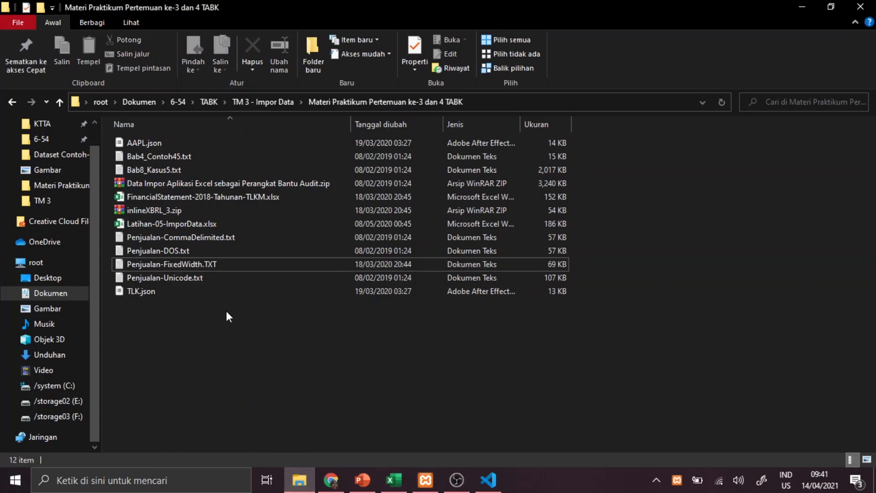
pyautogui.click(173, 156)
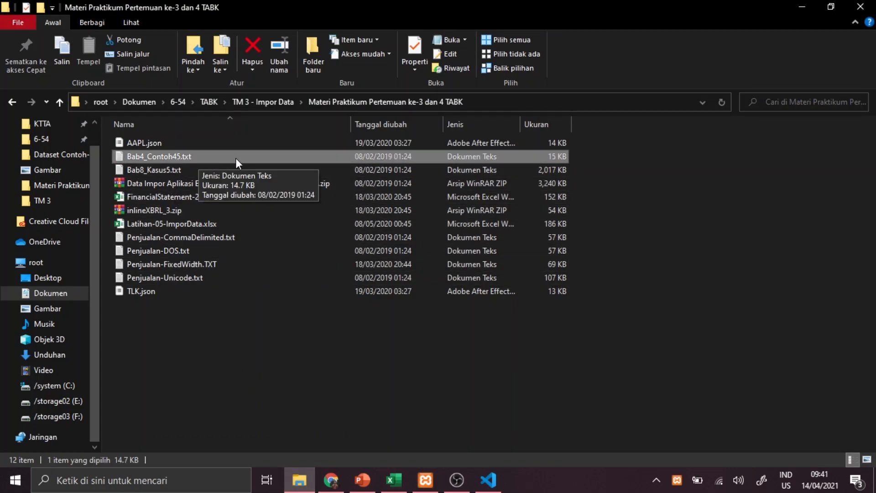
pyautogui.moveTo(200, 157); pyautogui.dragTo(393, 250)
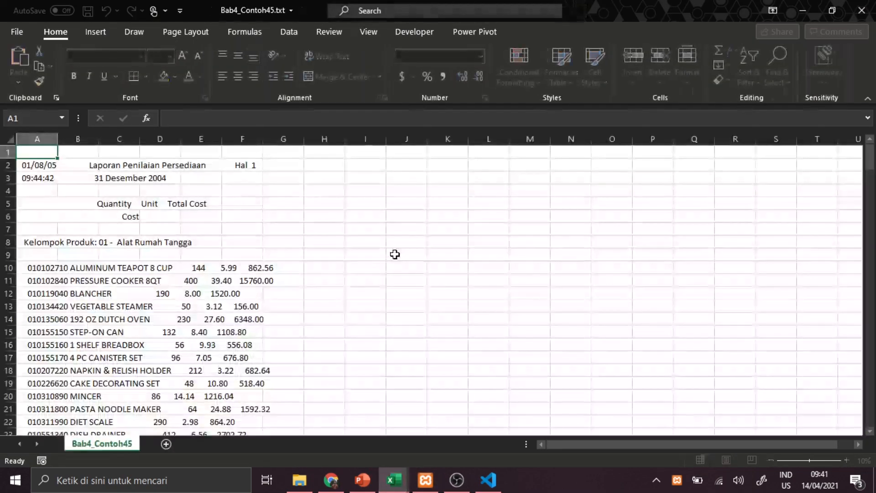
# Examine the inventory valuation report's page header in rows 2 to 8 and its item lines from row 10.
pyautogui.scroll(-2, 161, 292)
pyautogui.scroll(2, 91, 296)
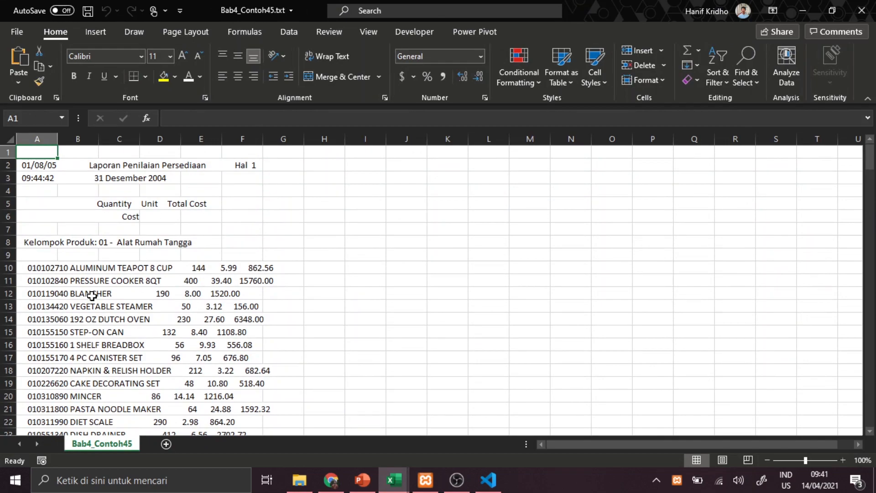
pyautogui.moveTo(29, 168); pyautogui.dragTo(48, 176)
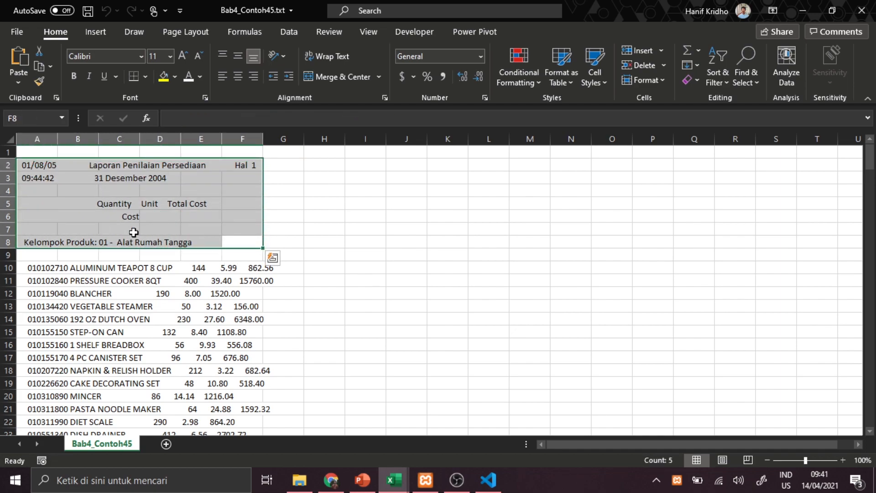
pyautogui.moveTo(38, 268); pyautogui.dragTo(177, 380)
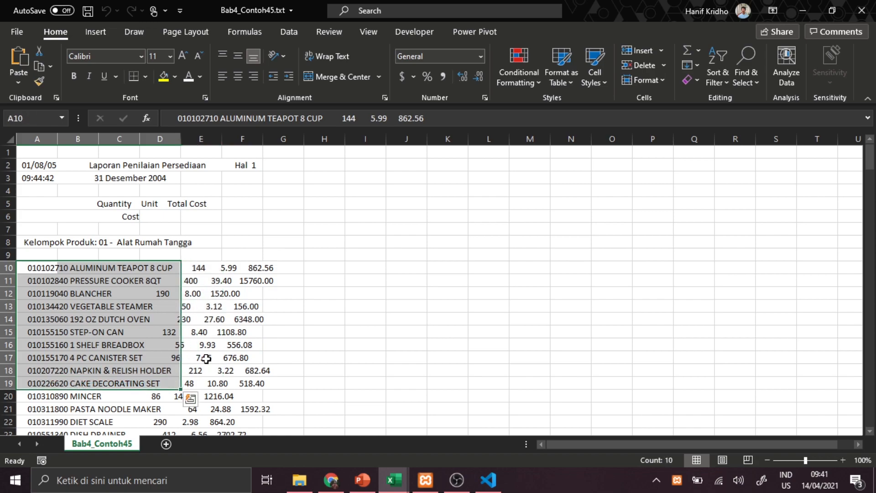
pyautogui.click(406, 332)
# Start Text to Columns on column A with the Fixed width type, and proceed to the column breaks.
pyautogui.click(37, 139)
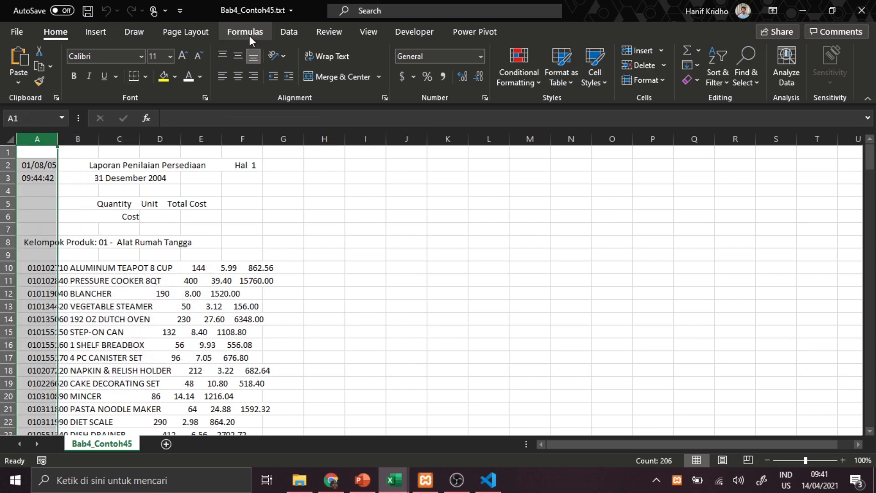
pyautogui.click(250, 33)
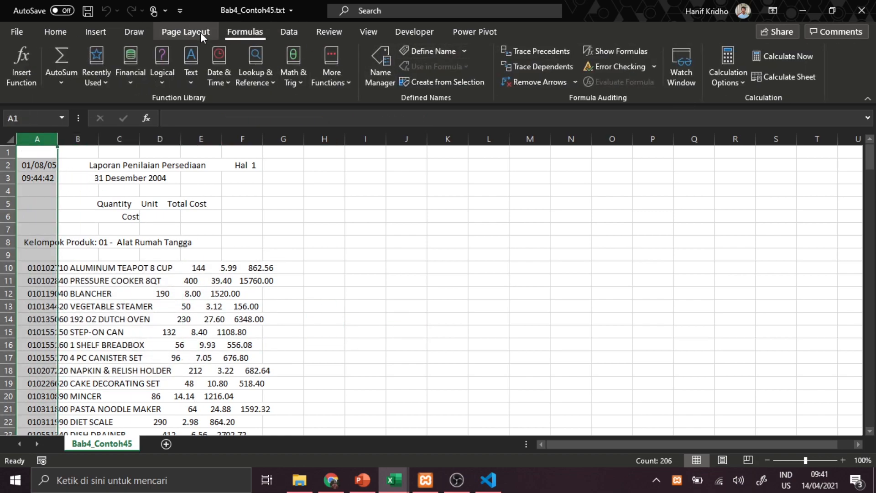
pyautogui.click(289, 31)
pyautogui.click(494, 53)
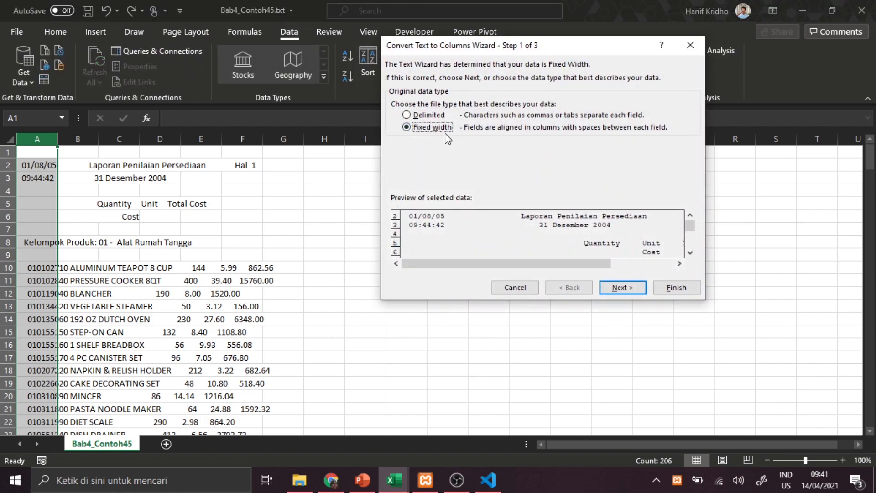
pyautogui.click(641, 287)
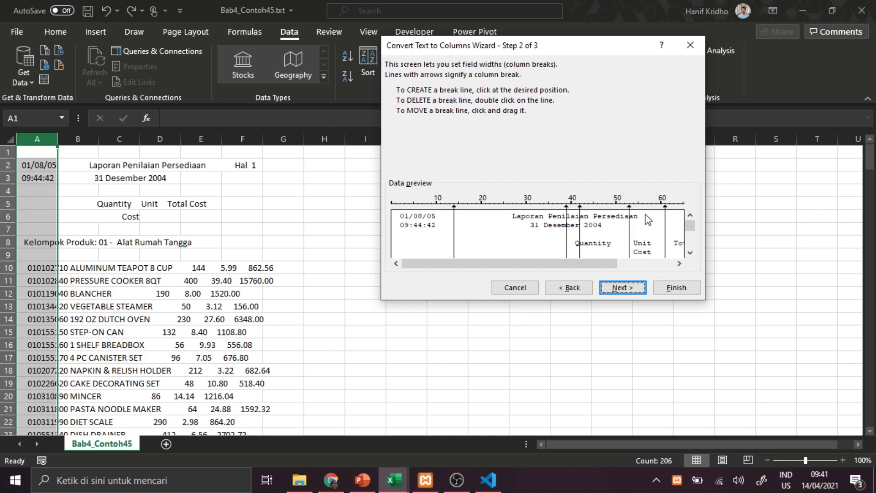
# Rearrange the breaks between item name, quantity and unit cost so they fall at about positions 41 and 49.
pyautogui.moveTo(689, 224); pyautogui.dragTo(693, 234)
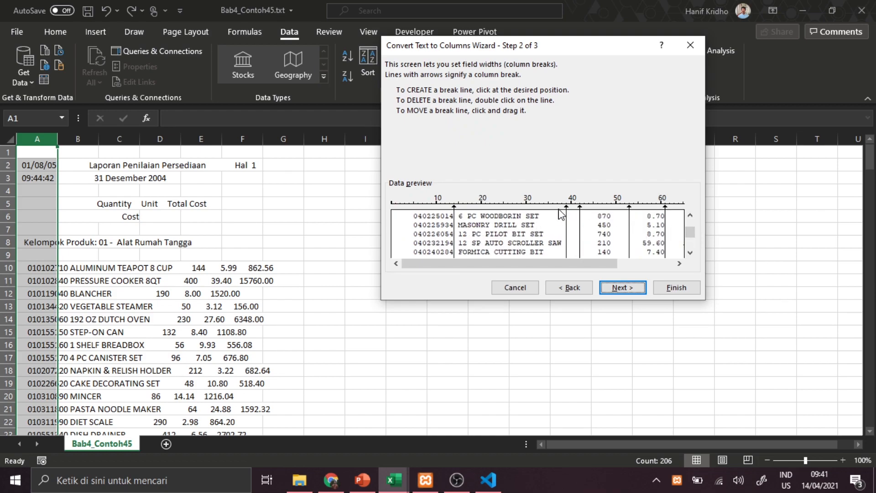
pyautogui.moveTo(580, 206); pyautogui.dragTo(611, 210)
pyautogui.moveTo(629, 213); pyautogui.dragTo(575, 213)
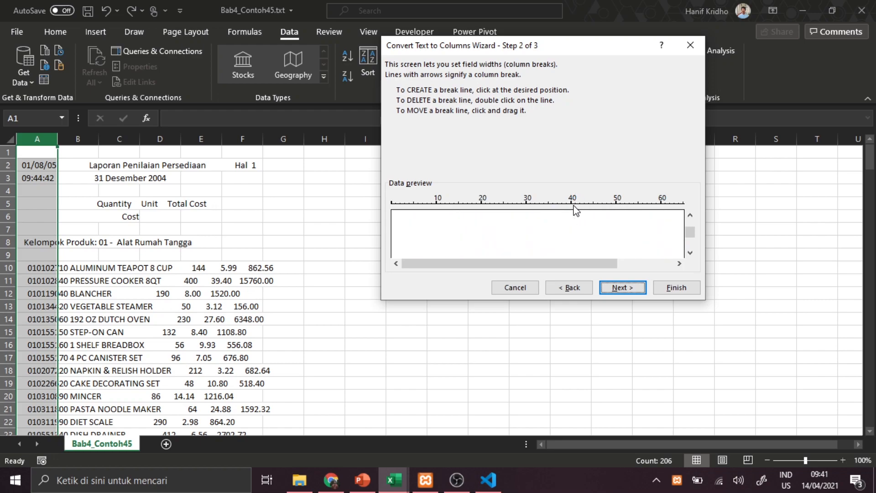
# Check the column breaks against the report totals, item lines and page headings, and continue to the column data formats.
pyautogui.moveTo(689, 233)
pyautogui.mouseDown()
pyautogui.moveTo(692, 252)
pyautogui.moveTo(690, 216)
pyautogui.moveTo(686, 249)
pyautogui.mouseUp()
pyautogui.moveTo(611, 264); pyautogui.dragTo(647, 263)
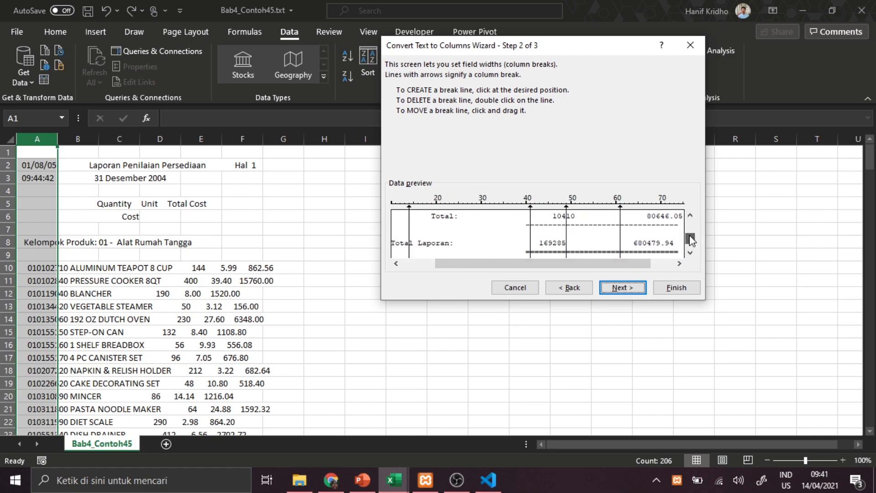
pyautogui.moveTo(692, 242); pyautogui.dragTo(692, 236)
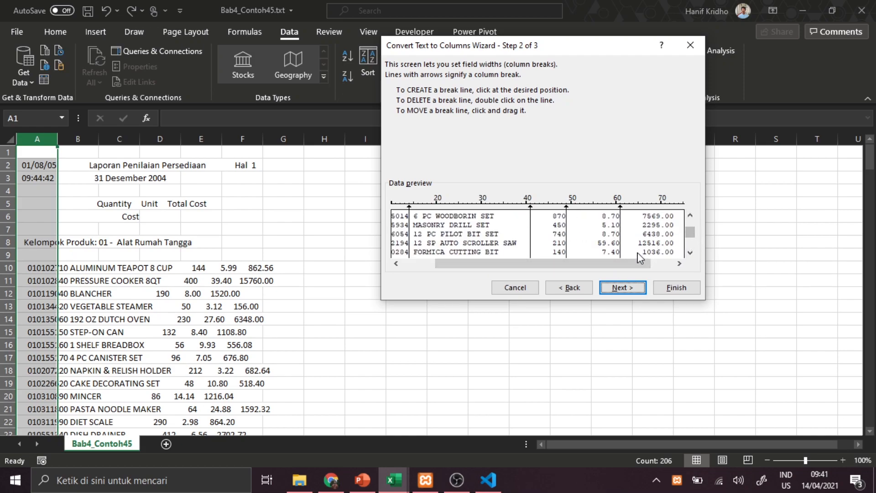
pyautogui.moveTo(626, 264); pyautogui.dragTo(548, 264)
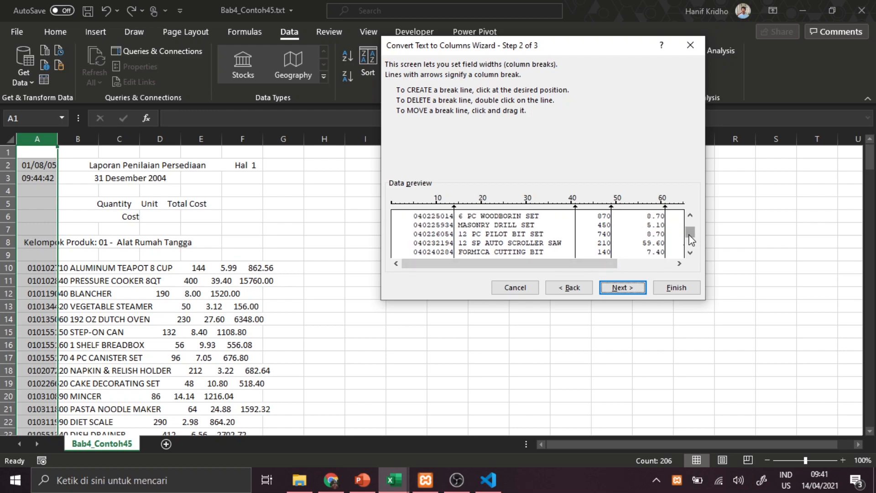
pyautogui.moveTo(689, 235); pyautogui.dragTo(688, 224)
pyautogui.moveTo(600, 265); pyautogui.dragTo(652, 265)
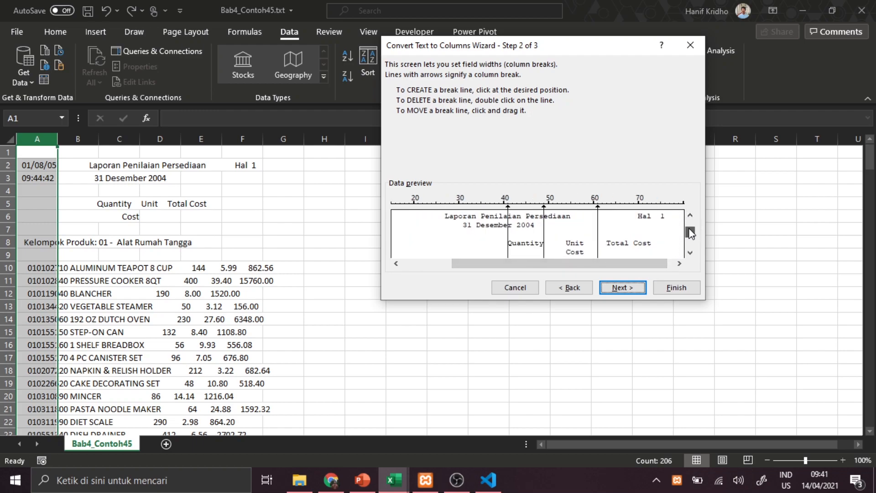
pyautogui.moveTo(688, 224); pyautogui.dragTo(687, 237)
pyautogui.click(624, 286)
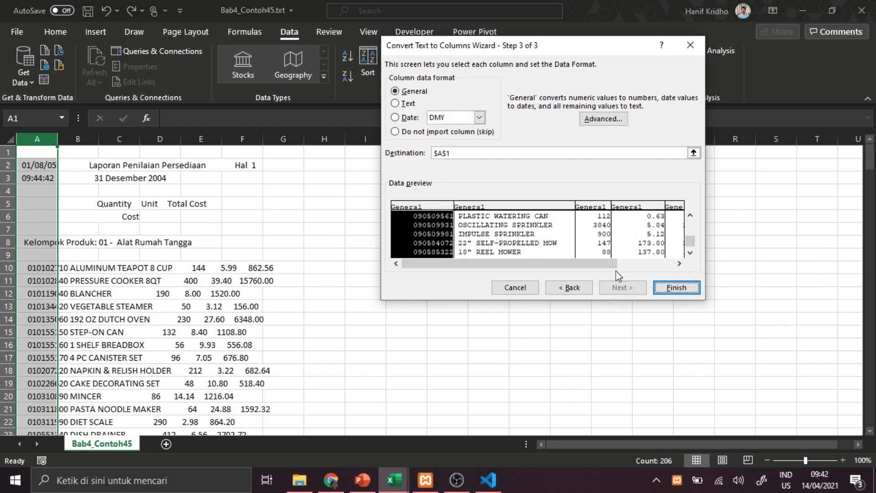
# Set the Unit Cost column's decimal separator to a period and its thousands separator to a comma.
pyautogui.moveTo(589, 264); pyautogui.dragTo(665, 248)
pyautogui.moveTo(508, 263); pyautogui.dragTo(451, 261)
pyautogui.click(643, 210)
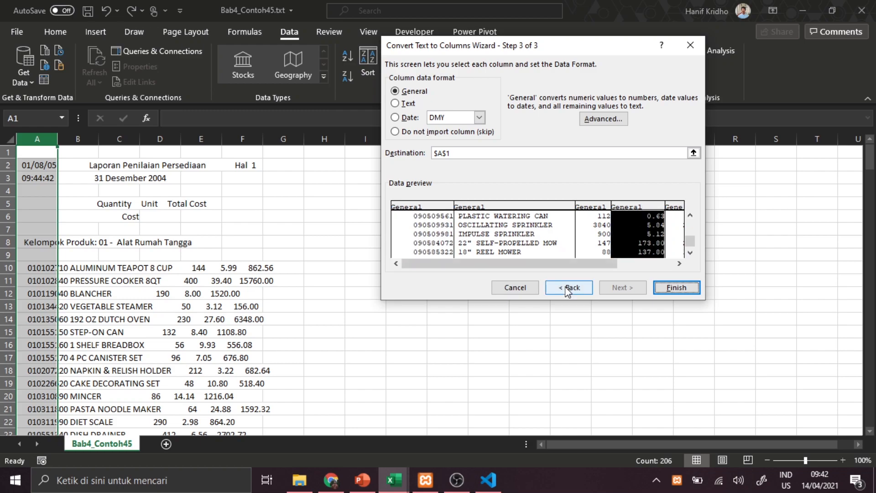
pyautogui.moveTo(544, 265); pyautogui.dragTo(600, 264)
pyautogui.moveTo(689, 240); pyautogui.dragTo(699, 217)
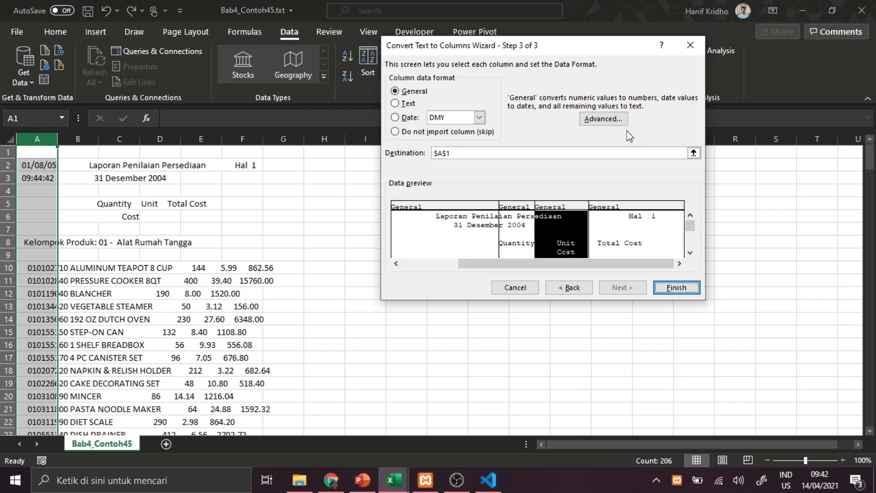
pyautogui.click(603, 119)
pyautogui.click(549, 145)
pyautogui.moveTo(550, 116); pyautogui.dragTo(552, 106)
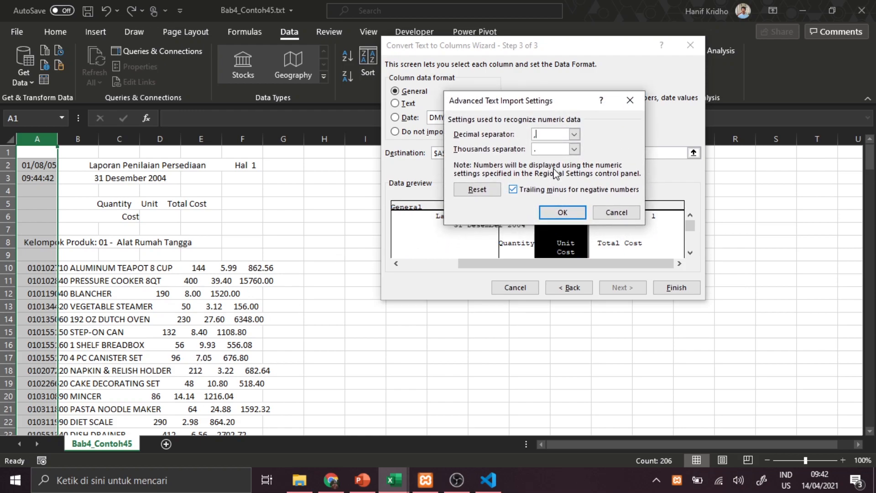
pyautogui.click(574, 134)
pyautogui.click(571, 153)
pyautogui.click(576, 149)
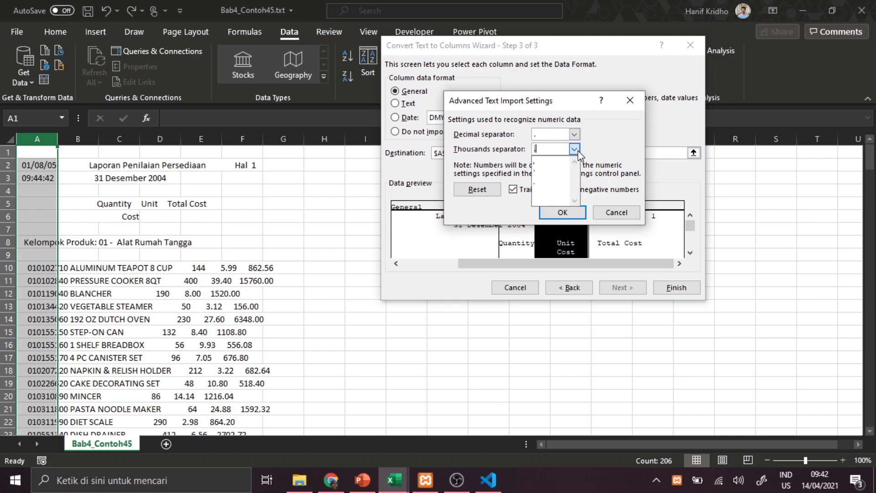
pyautogui.click(560, 177)
pyautogui.click(560, 213)
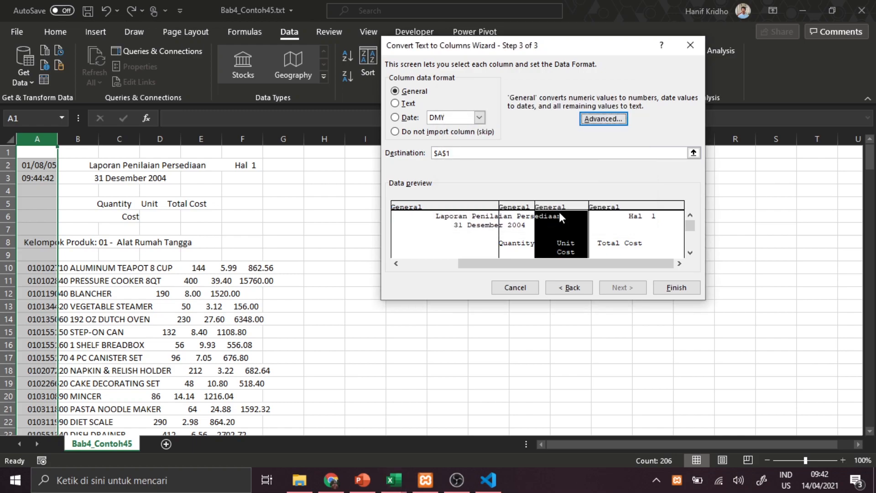
# Set the Total Cost column's decimal separator to a period and thousands separator to a comma, and finish the text conversion.
pyautogui.click(605, 212)
pyautogui.click(613, 122)
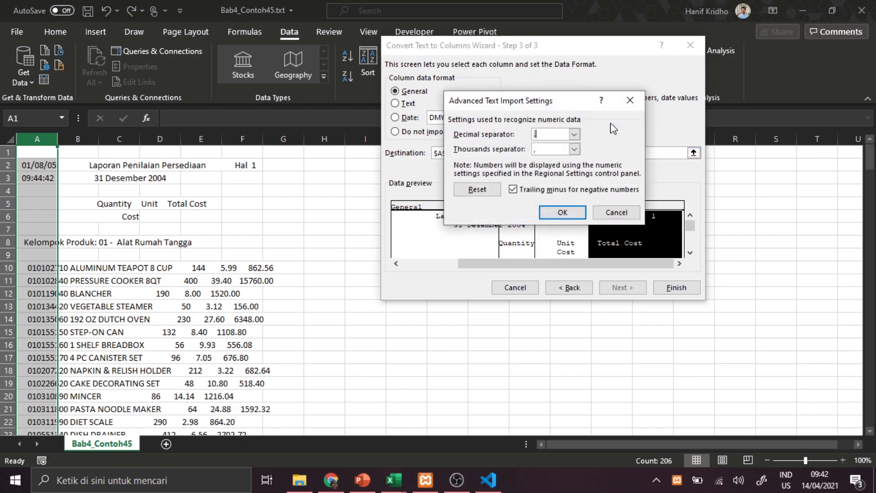
pyautogui.click(573, 134)
pyautogui.click(565, 150)
pyautogui.click(574, 134)
pyautogui.click(563, 158)
pyautogui.click(577, 149)
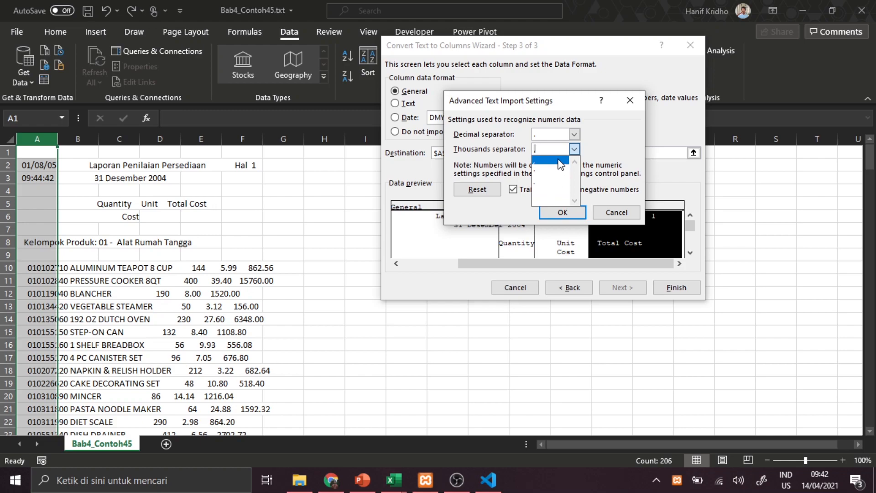
pyautogui.click(624, 132)
pyautogui.click(577, 212)
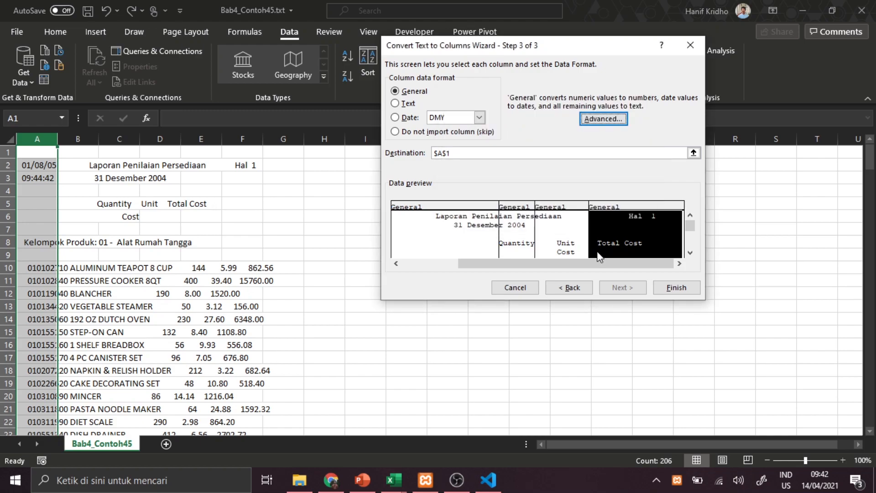
pyautogui.moveTo(690, 225)
pyautogui.mouseDown()
pyautogui.moveTo(690, 246)
pyautogui.moveTo(691, 235)
pyautogui.mouseUp()
pyautogui.click(676, 287)
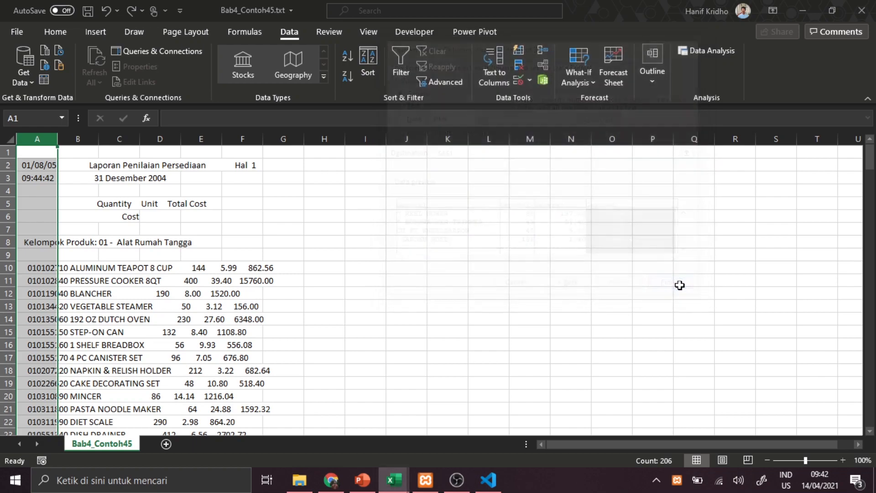
# Check the split report rows and group headings, and insert a blank column before the item number column.
pyautogui.click(147, 264)
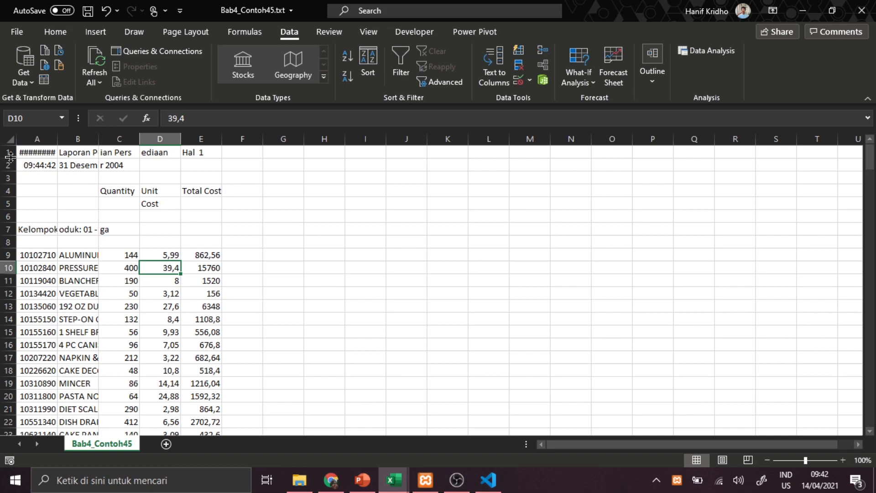
pyautogui.scroll(-8, 91, 204)
pyautogui.moveTo(25, 203); pyautogui.dragTo(205, 230)
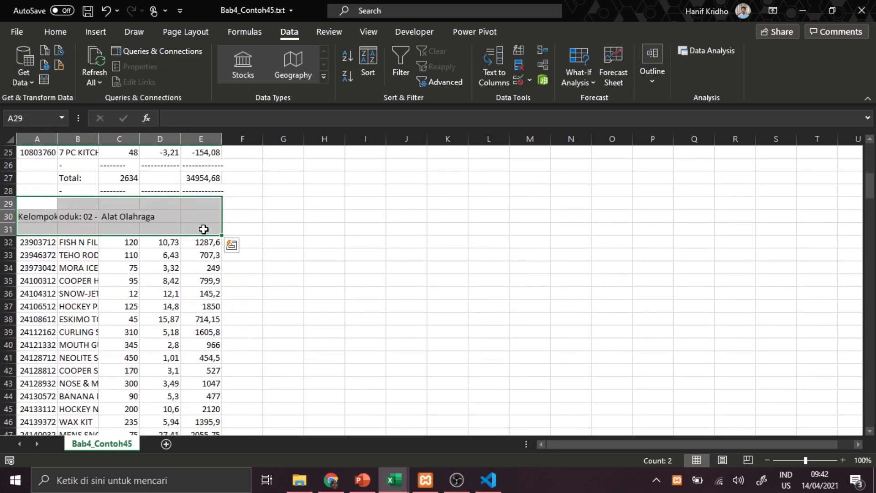
pyautogui.scroll(-10, 205, 230)
pyautogui.scroll(16, 598, 262)
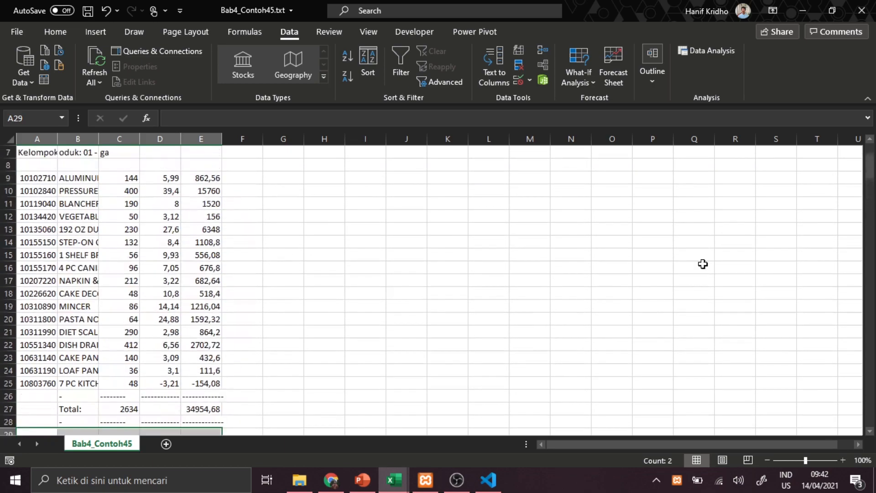
pyautogui.click(48, 163)
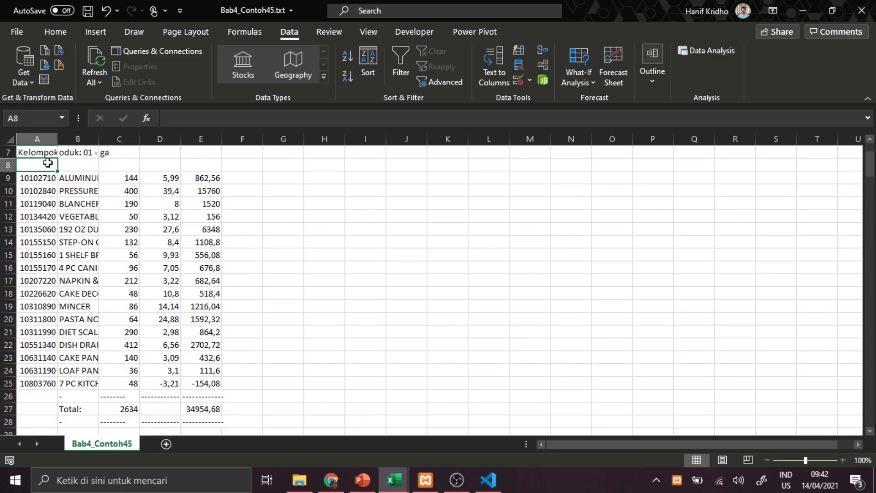
pyautogui.click(39, 138)
pyautogui.rightClick(39, 138)
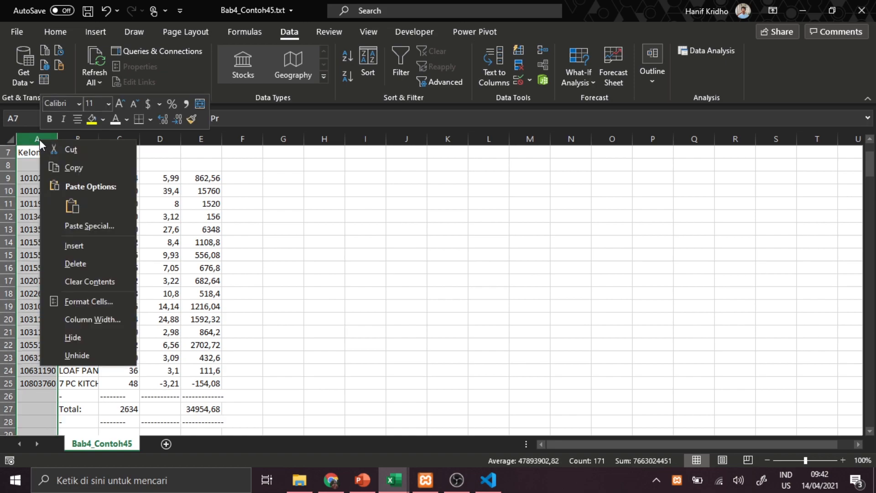
pyautogui.click(68, 245)
pyautogui.click(112, 206)
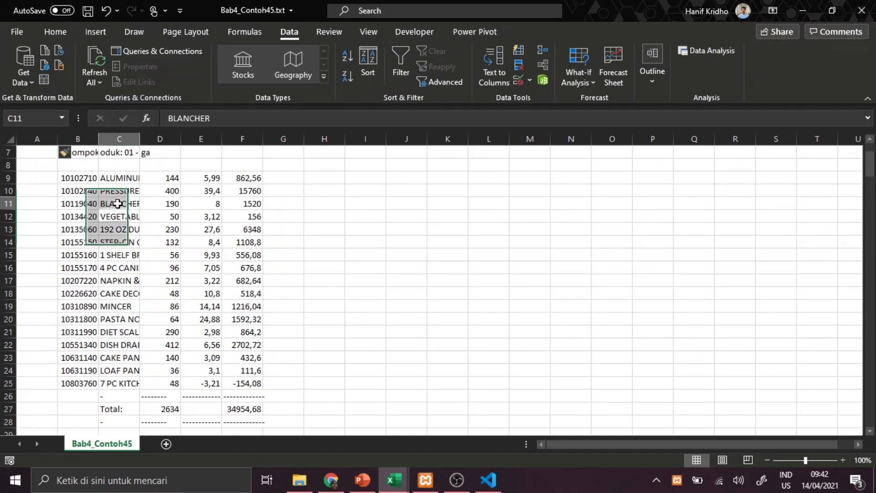
# Insert a blank row above the first row of the report.
pyautogui.click(8, 152)
pyautogui.scroll(2, 12, 177)
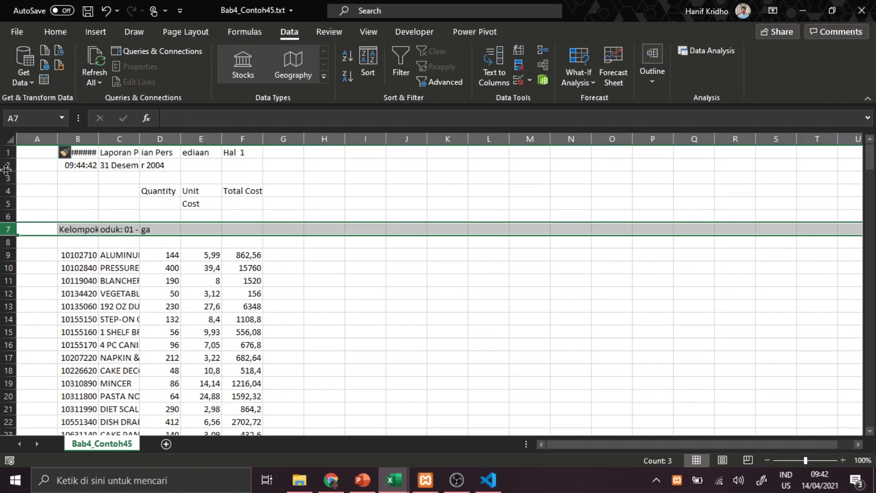
pyautogui.rightClick(8, 152)
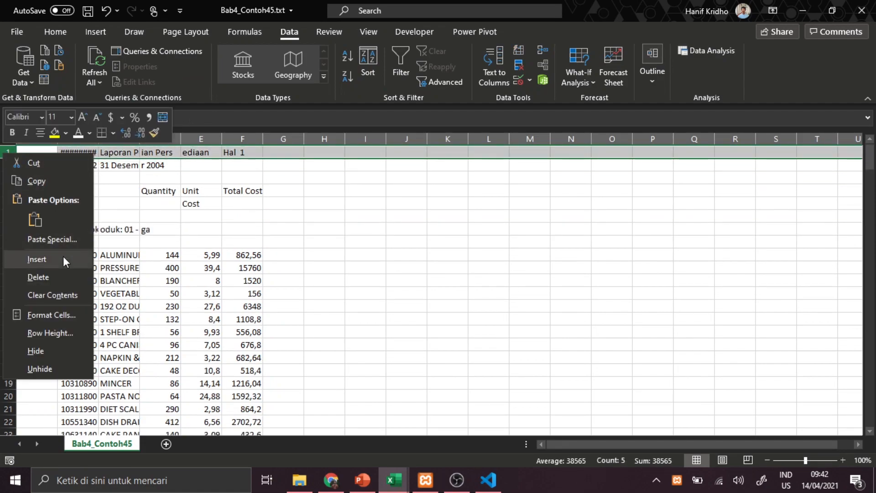
pyautogui.click(39, 259)
# Number the columns across row 1 with 1 to 6 in cells A1 through F1.
pyautogui.click(39, 152)
pyautogui.write('1')
pyautogui.press('Tab')
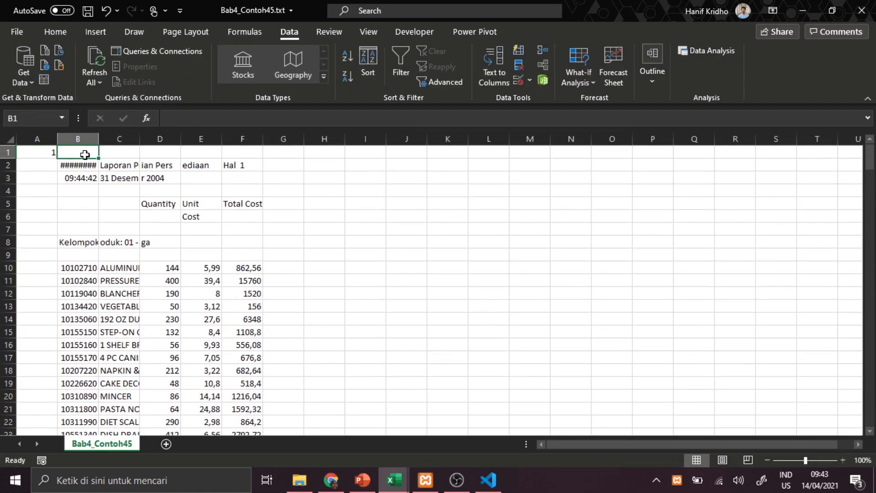
pyautogui.write('2')
pyautogui.press('Tab')
pyautogui.write('3')
pyautogui.press('Tab')
pyautogui.write('4')
pyautogui.press('Tab')
pyautogui.write('5')
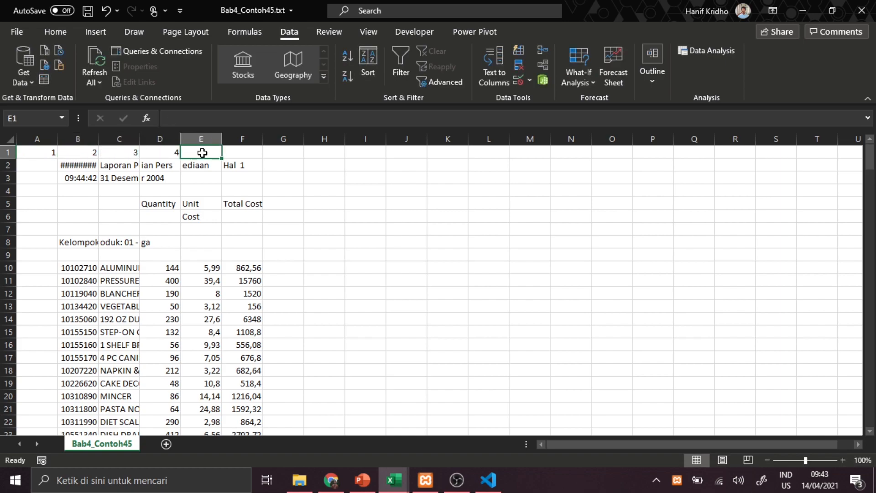
pyautogui.press('Tab')
pyautogui.write('6')
pyautogui.click(281, 190)
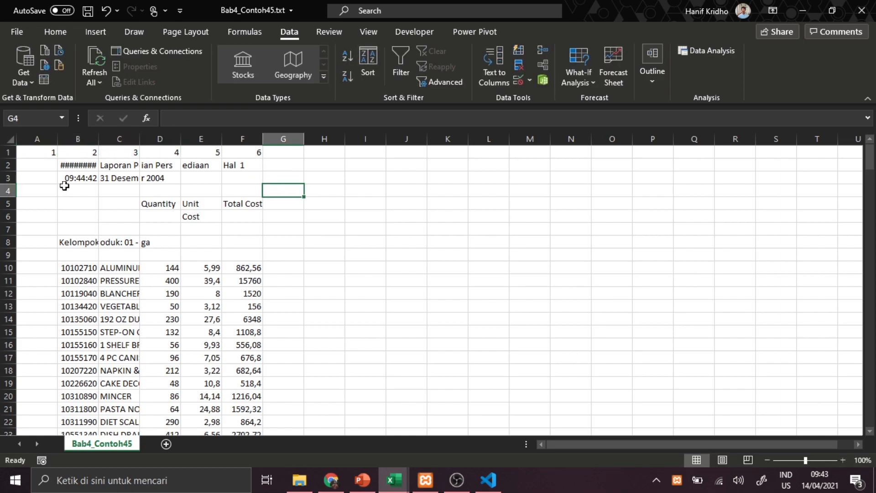
# Enter the formula =LEN(B2)&LEN(C2) in cell A2 to combine the text lengths of columns B and C.
pyautogui.click(44, 165)
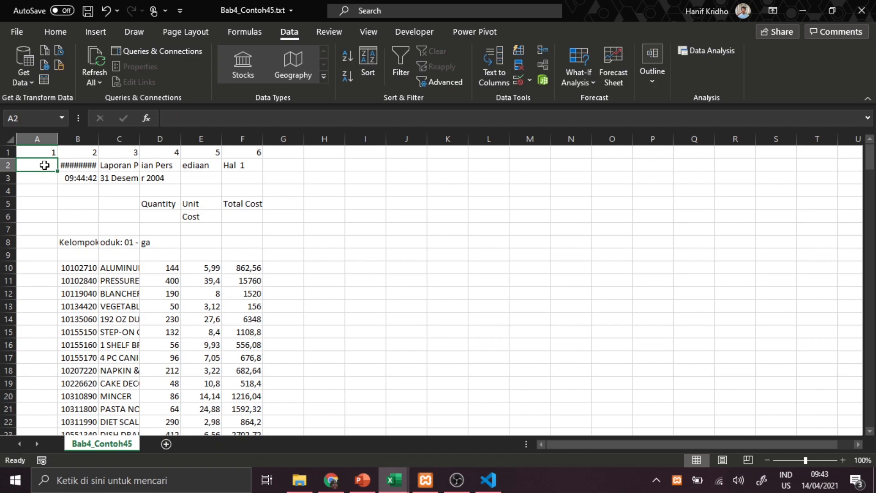
pyautogui.write('=LEN')
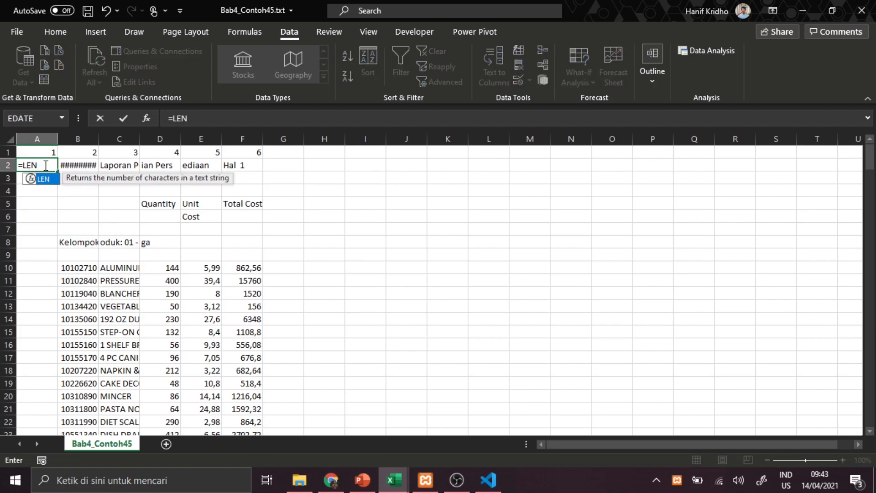
pyautogui.write('(')
pyautogui.click(78, 167)
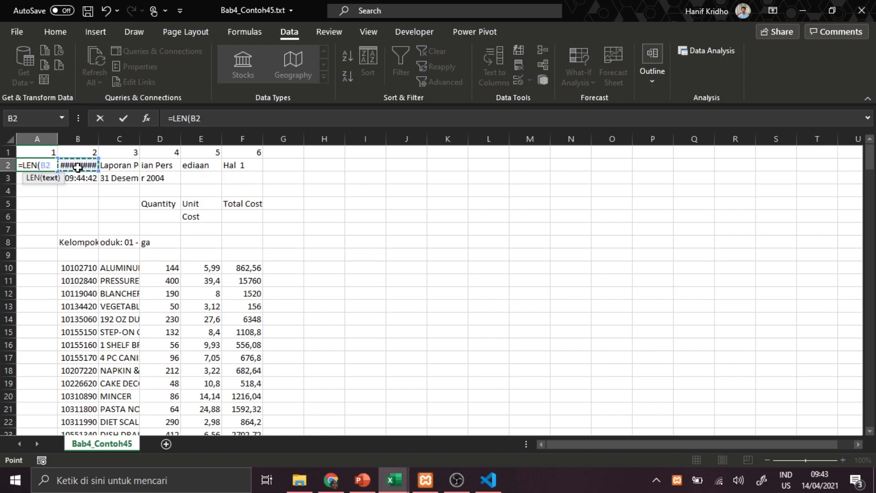
pyautogui.write(')')
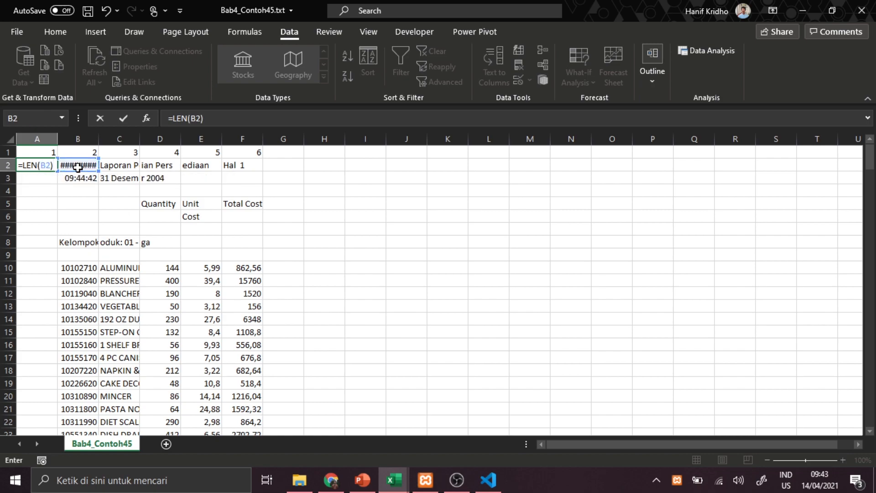
pyautogui.write('&')
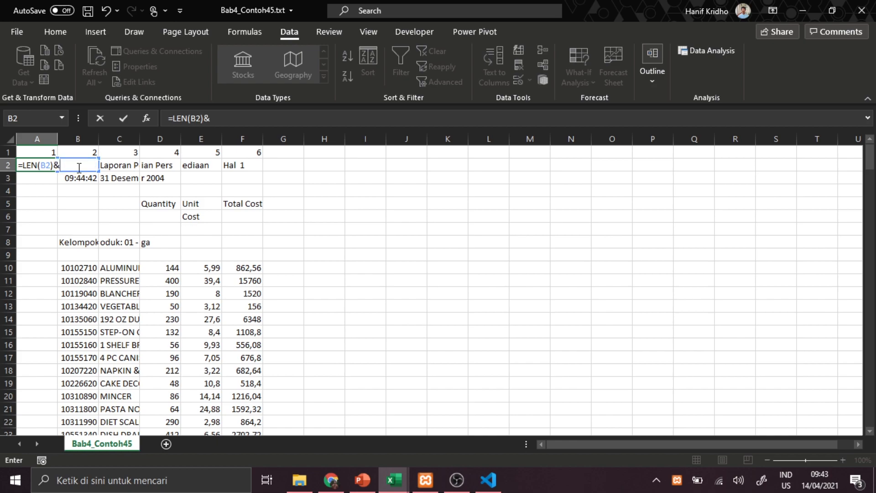
pyautogui.write('LEN')
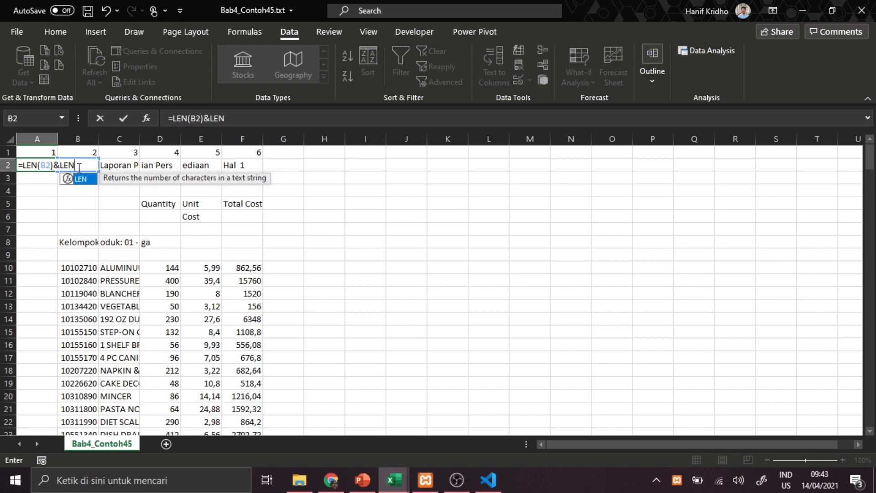
pyautogui.write('(')
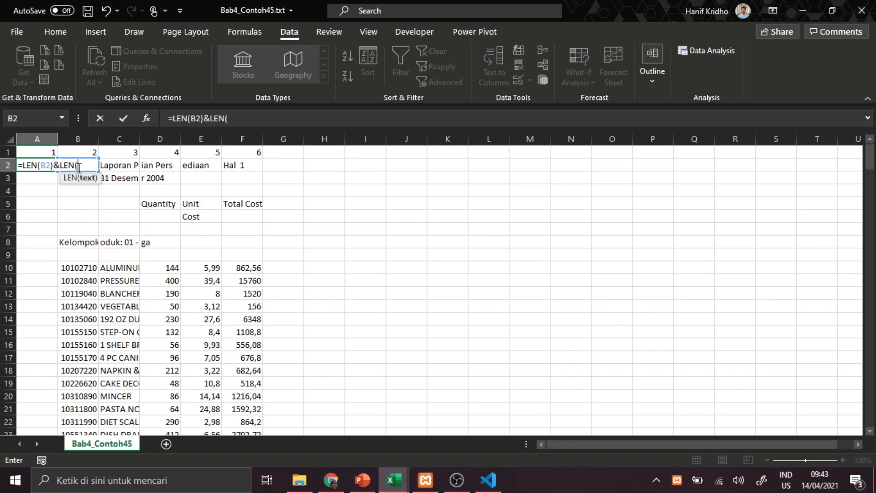
pyautogui.click(114, 163)
pyautogui.write(')')
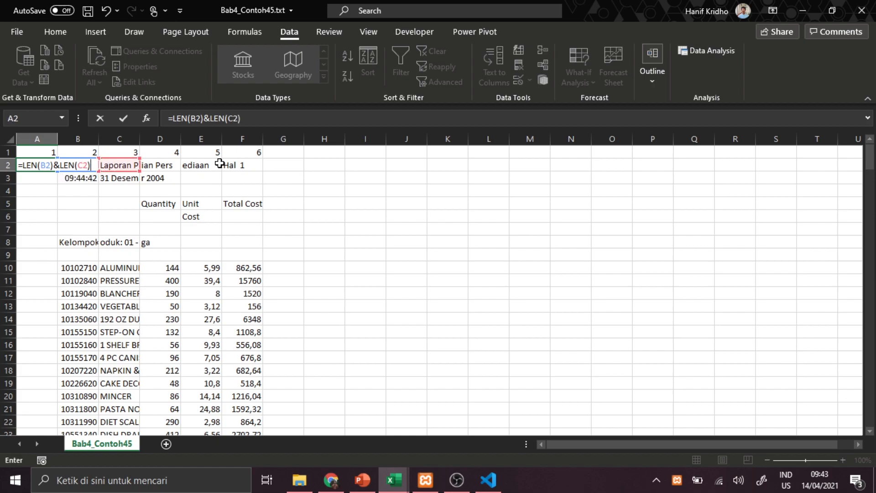
pyautogui.press('Return')
# Fill the length formula from A2 down column A to the last row of the report.
pyautogui.click(45, 165)
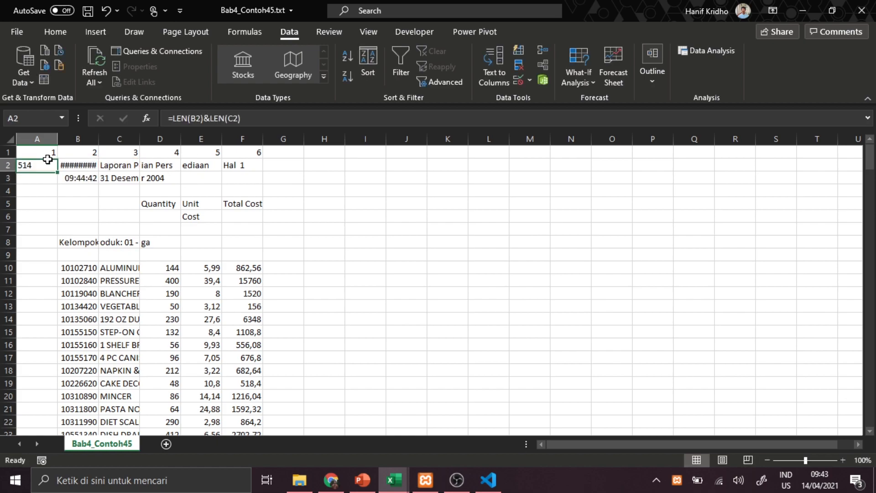
pyautogui.moveTo(57, 171); pyautogui.dragTo(40, 409)
pyautogui.moveTo(869, 412); pyautogui.dragTo(869, 153)
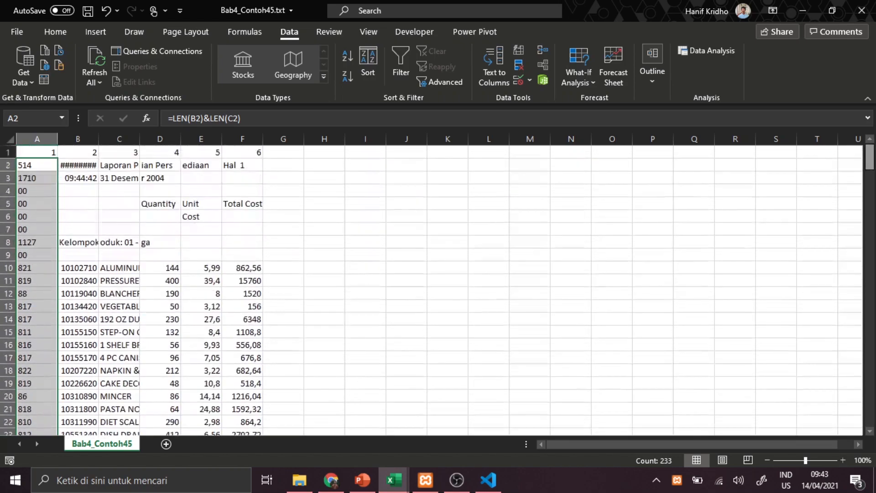
pyautogui.click(241, 306)
# Apply a filter to column A.
pyautogui.click(37, 139)
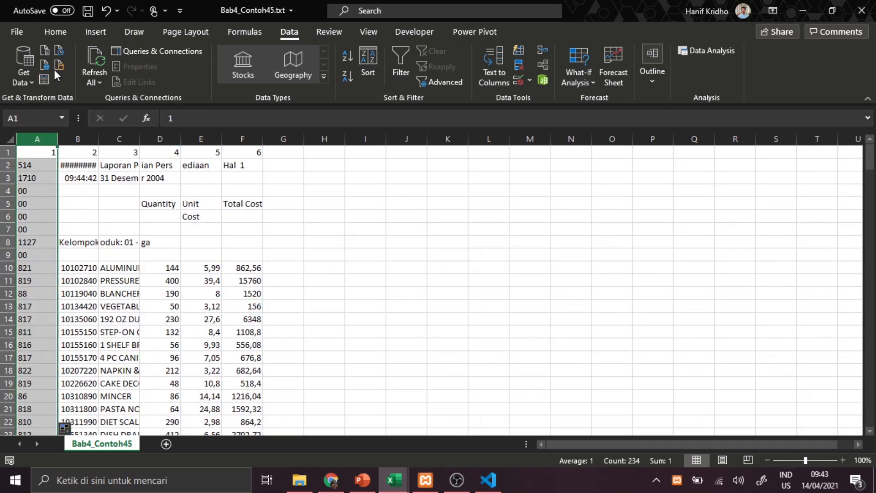
pyautogui.click(56, 35)
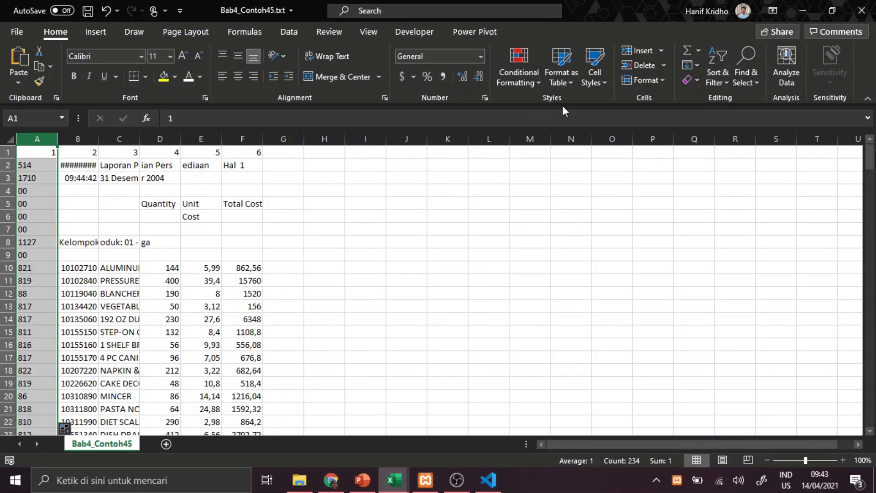
pyautogui.click(728, 83)
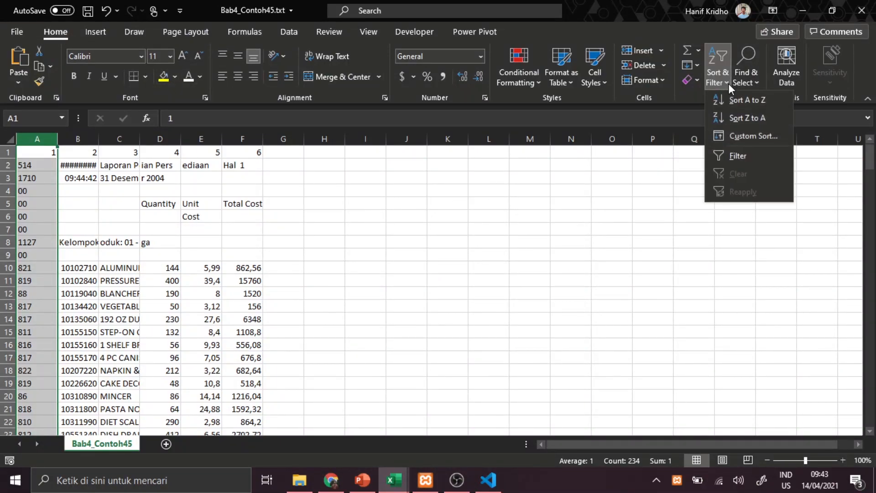
pyautogui.click(738, 156)
pyautogui.click(284, 200)
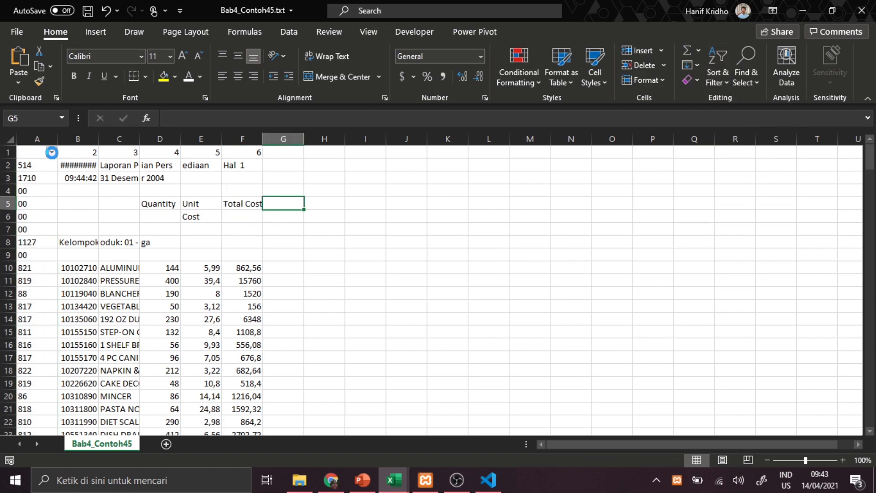
# Sort column A from A to Z, expanding the selection to include the neighbouring data.
pyautogui.click(52, 153)
pyautogui.click(55, 171)
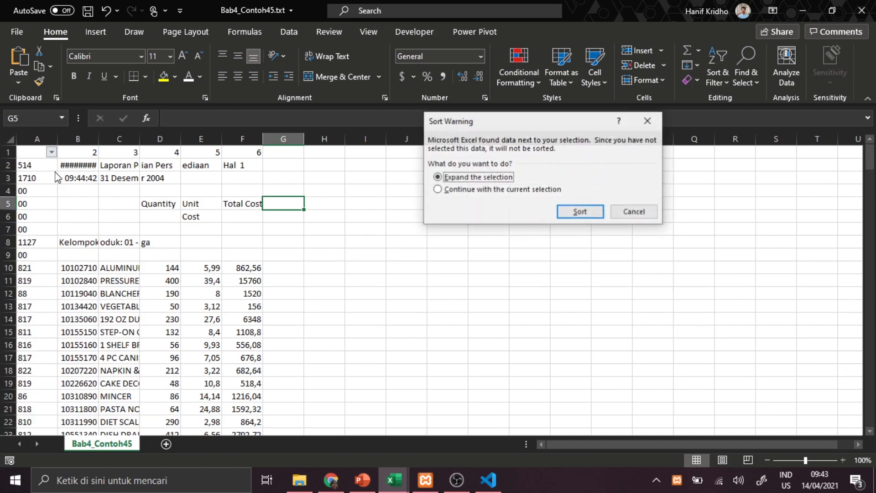
pyautogui.click(579, 212)
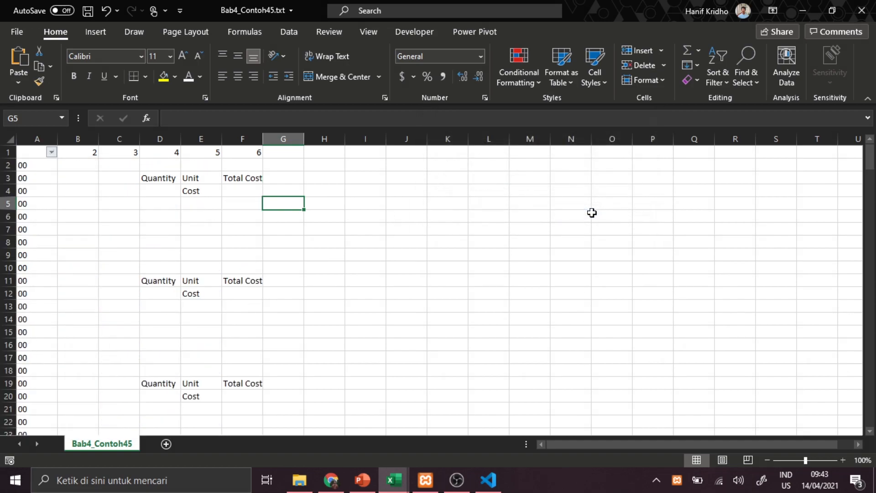
pyautogui.click(431, 212)
# Delete rows 1 through 82, covering the column numbers, blank lines, headings and totals above the item rows.
pyautogui.scroll(-8, 683, 268)
pyautogui.scroll(-20, 683, 269)
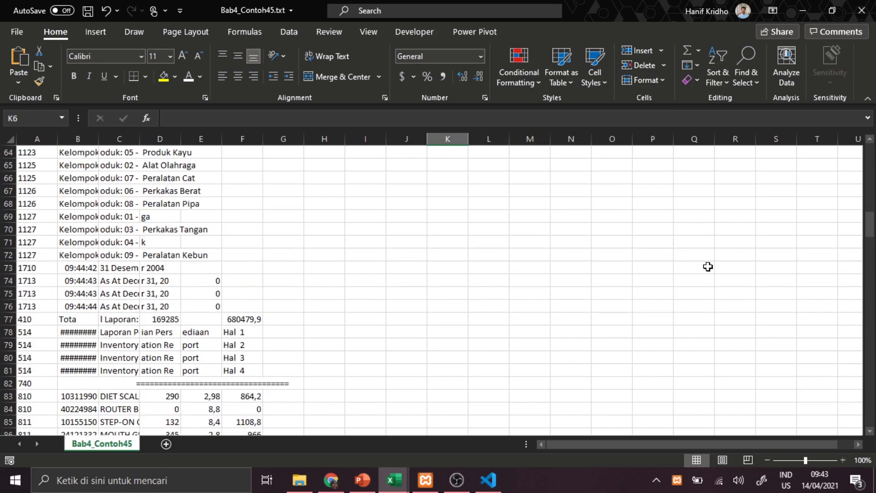
pyautogui.moveTo(869, 276); pyautogui.dragTo(865, 151)
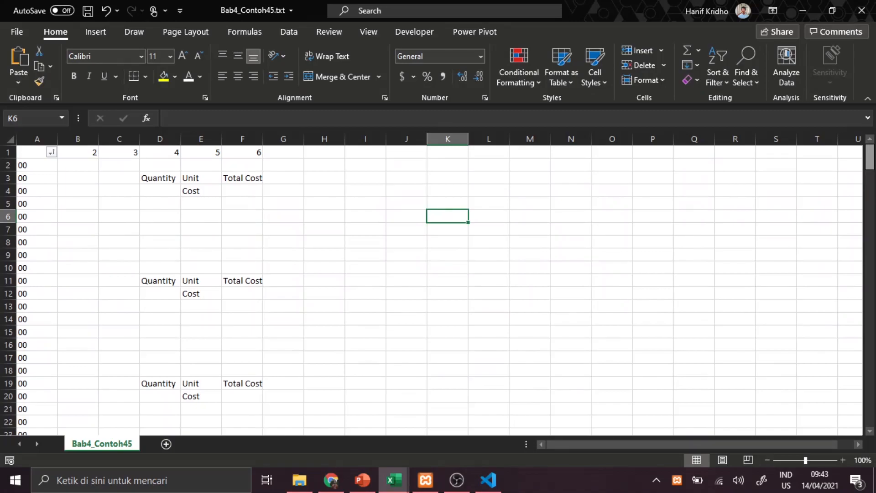
pyautogui.click(5, 155)
pyautogui.moveTo(5, 157); pyautogui.dragTo(9, 176)
pyautogui.rightClick(9, 175)
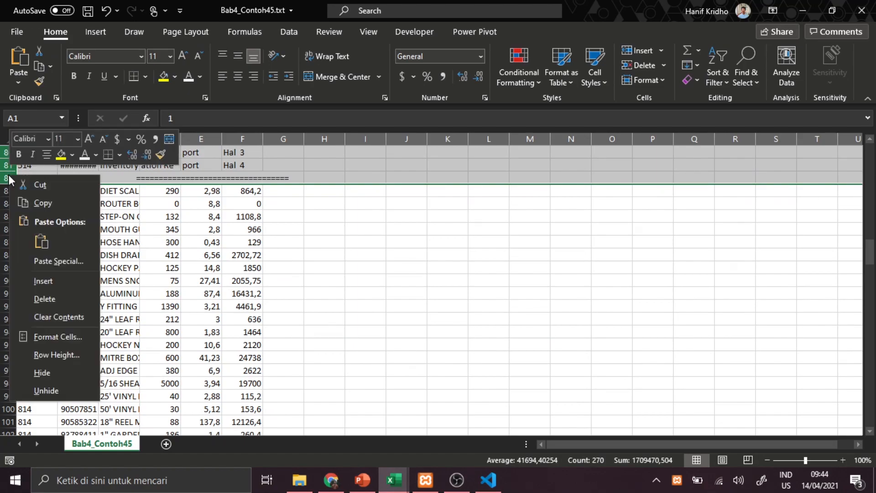
pyautogui.click(61, 297)
pyautogui.click(302, 255)
# Delete the length-formula helper column A from the Bab4_Contoh45 sheet.
pyautogui.click(26, 139)
pyautogui.rightClick(26, 139)
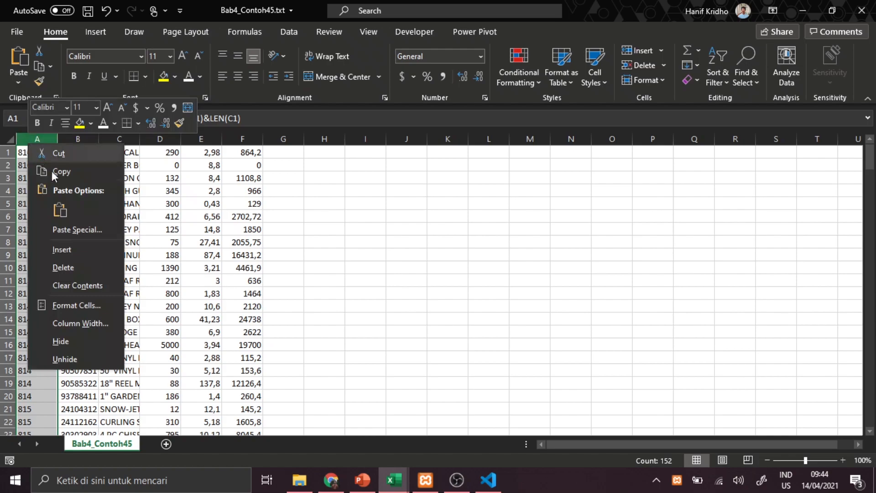
pyautogui.click(83, 259)
pyautogui.click(147, 212)
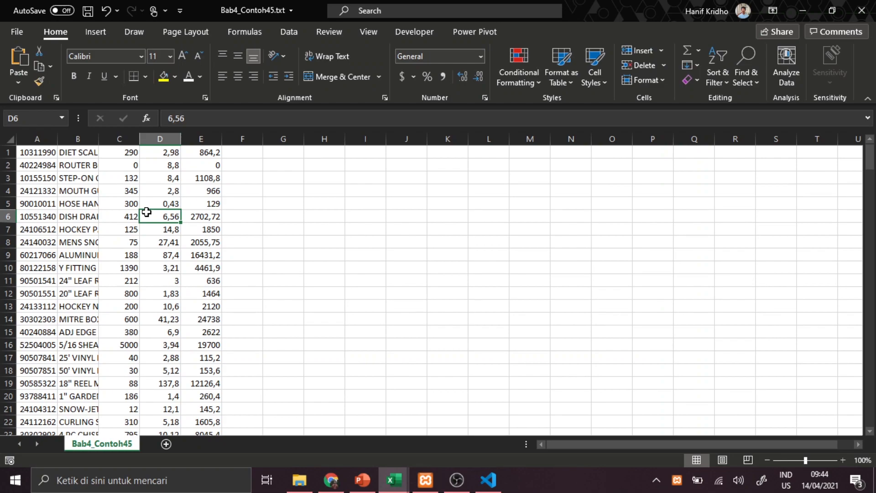
# Widen column B to fit the full item descriptions and review the cleaned list down to its last row.
pyautogui.moveTo(118, 143); pyautogui.dragTo(176, 143)
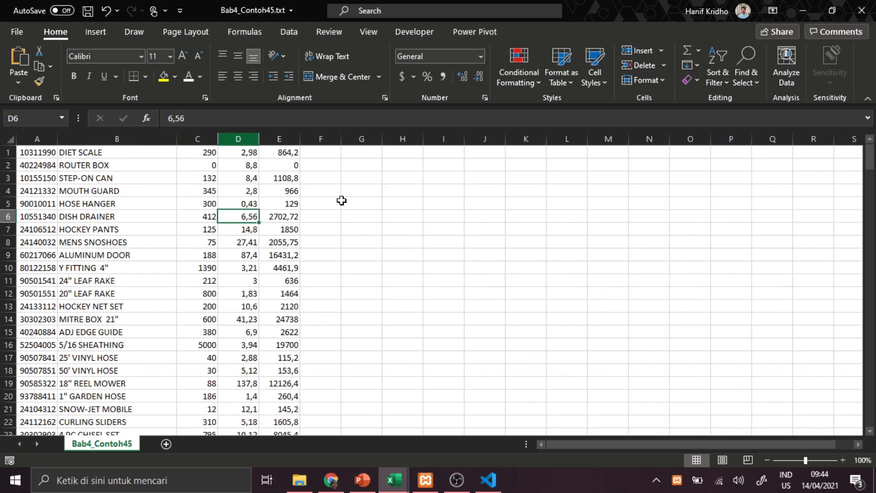
pyautogui.click(442, 267)
pyautogui.scroll(-1, 870, 166)
pyautogui.scroll(-20, 782, 307)
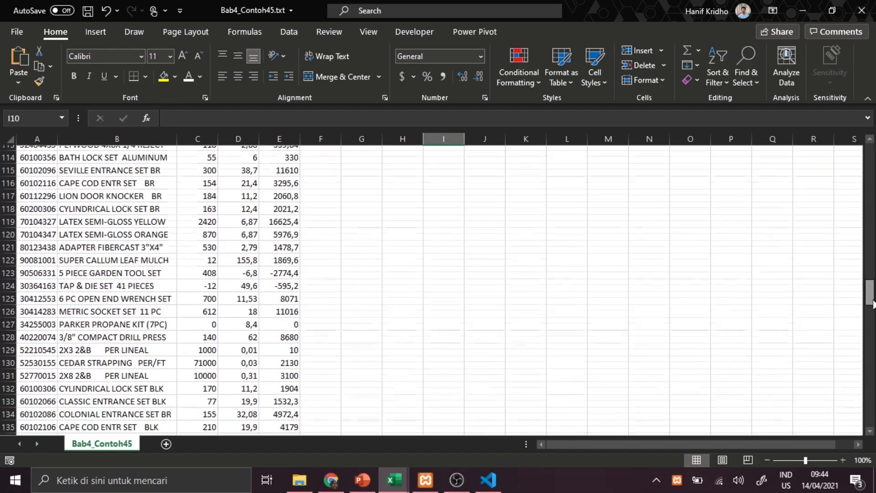
pyautogui.scroll(4, 717, 309)
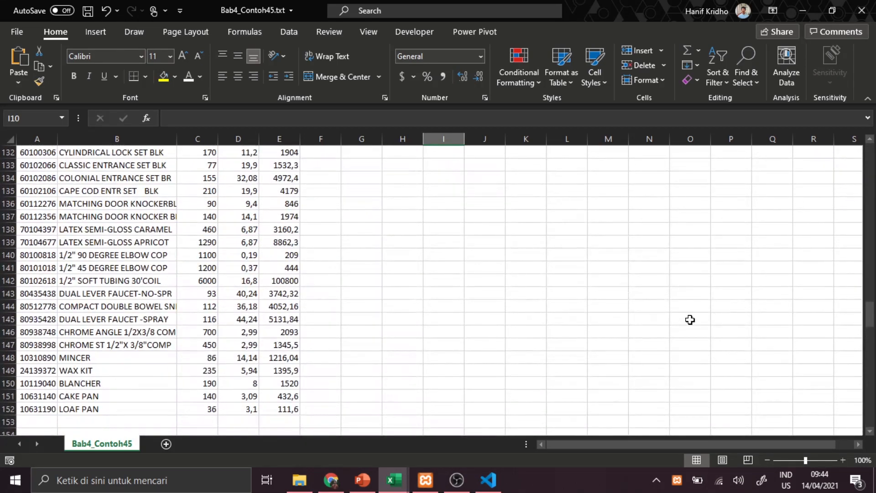
# Switch to the TABK TM3.xlsx workbook and highlight the Javascript Object Notation (.JSON) row on the rootdir sheet.
pyautogui.moveTo(394, 479)
pyautogui.click(313, 439)
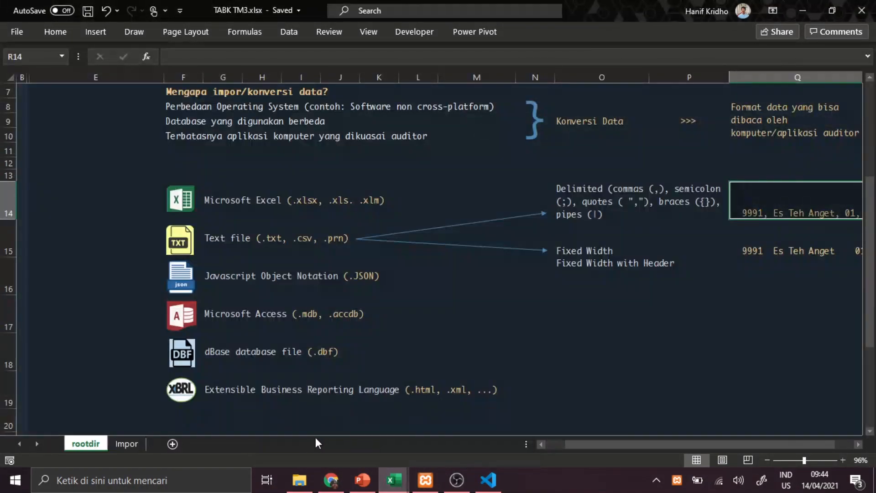
pyautogui.moveTo(488, 283); pyautogui.dragTo(192, 284)
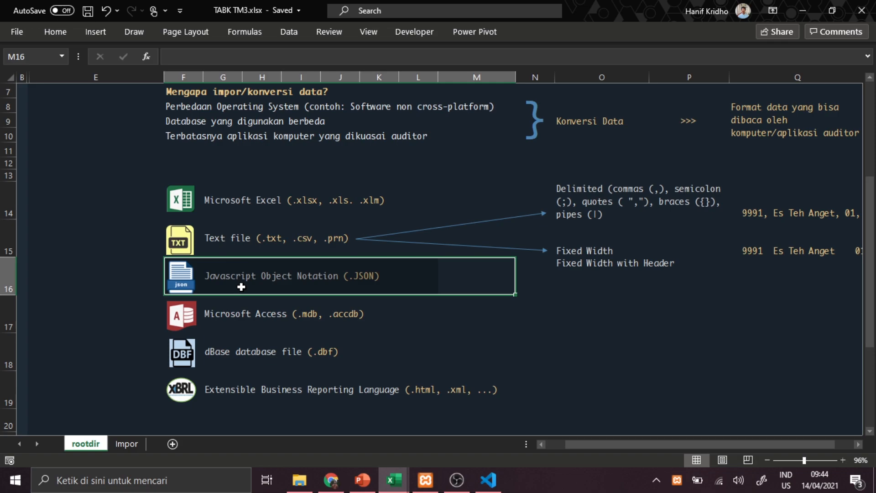
# Switch to File Explorer and select AAPL.json in the Materi Praktikum Pertemuan ke-3 dan 4 TABK folder.
pyautogui.click(299, 480)
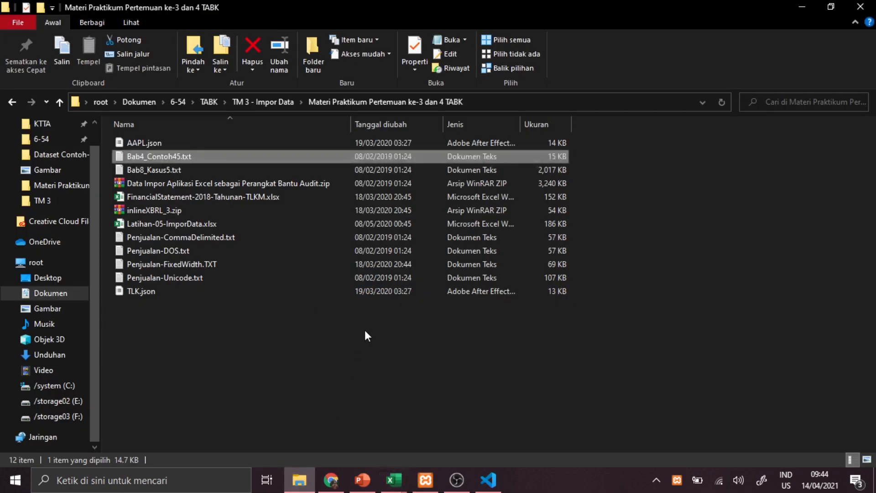
pyautogui.click(253, 96)
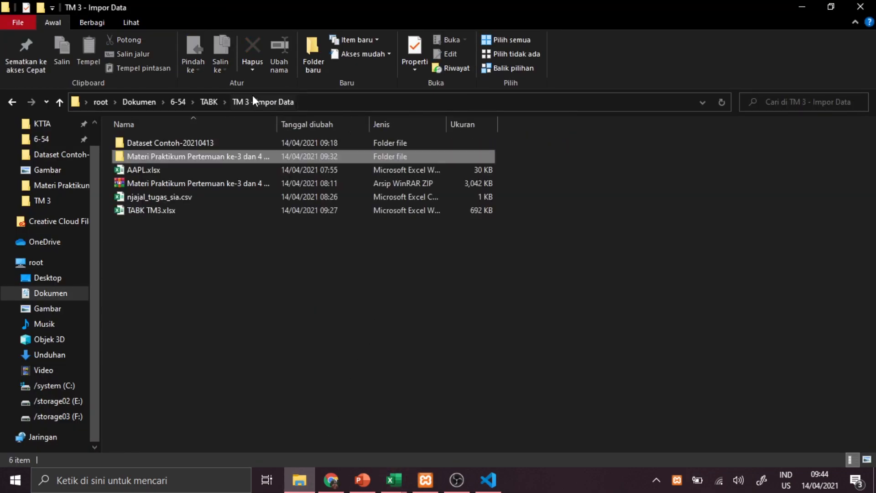
pyautogui.doubleClick(214, 157)
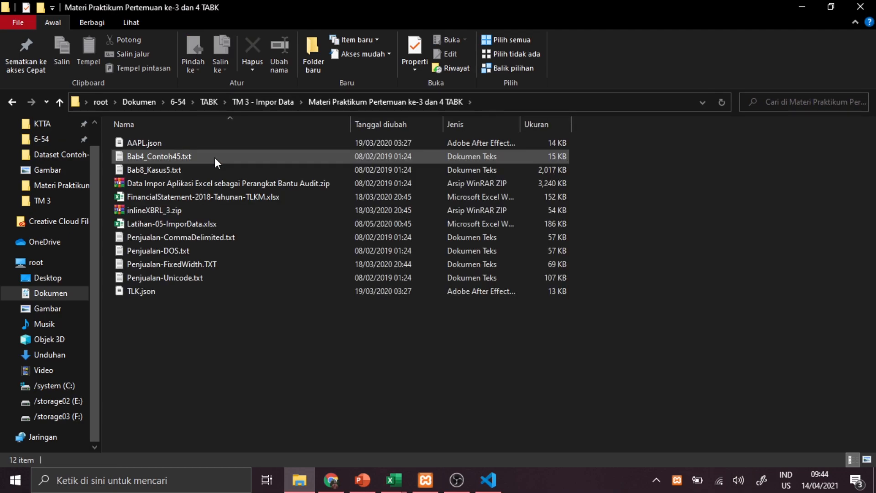
pyautogui.click(135, 145)
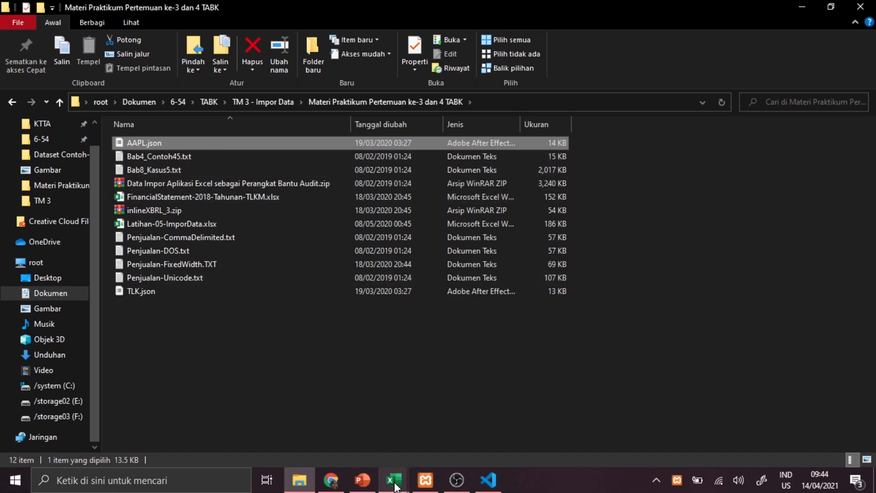
# Open AAPL.json directly in Excel, examine its raw text lines, and close the file.
pyautogui.moveTo(183, 143); pyautogui.dragTo(354, 333)
pyautogui.click(52, 192)
pyautogui.scroll(-5, 46, 182)
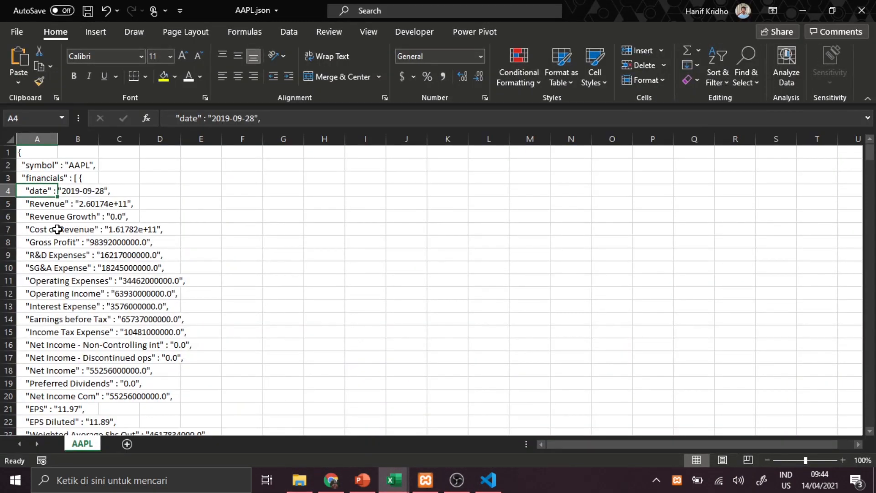
pyautogui.scroll(5, 40, 173)
pyautogui.click(42, 165)
pyautogui.click(861, 10)
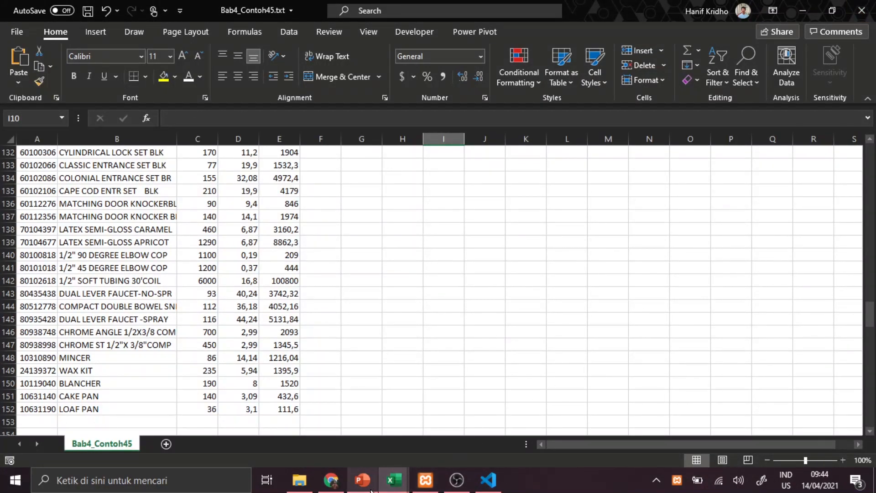
# In TABK TM3.xlsx, import AAPL.json from the Dataset Contoh-20210413 folder as a JSON data source.
pyautogui.moveTo(393, 480)
pyautogui.click(322, 443)
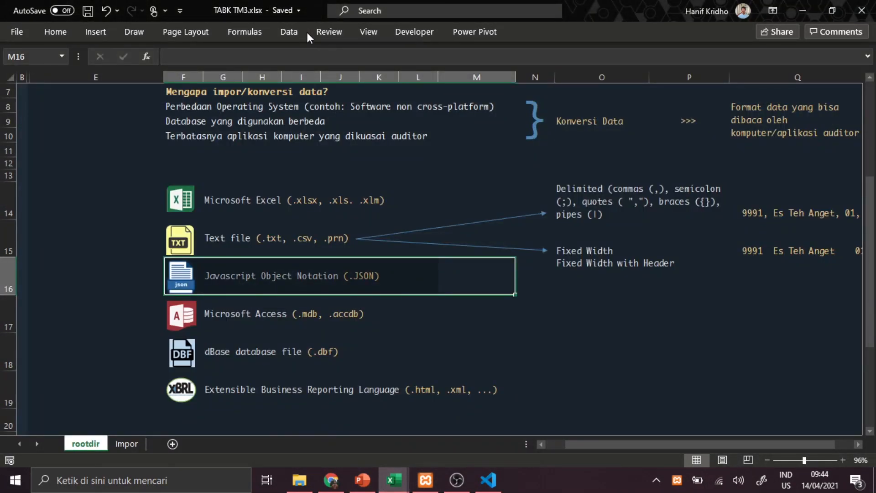
pyautogui.click(289, 31)
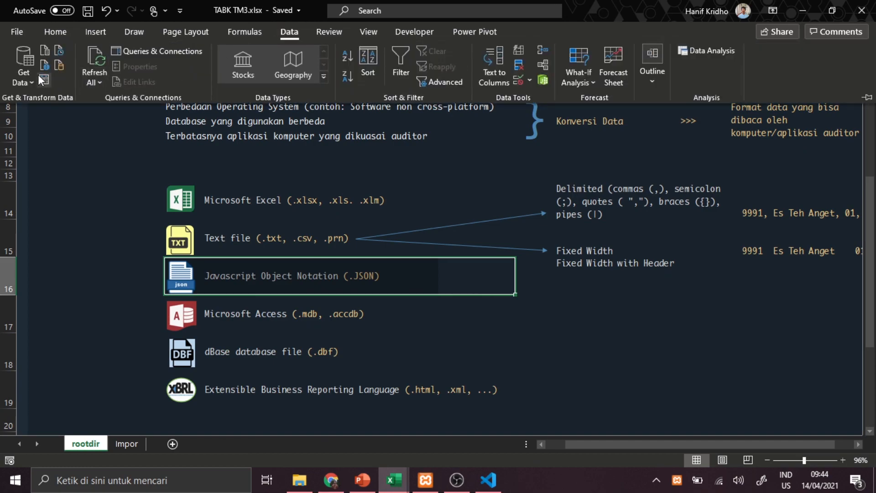
pyautogui.click(23, 75)
pyautogui.moveTo(46, 101)
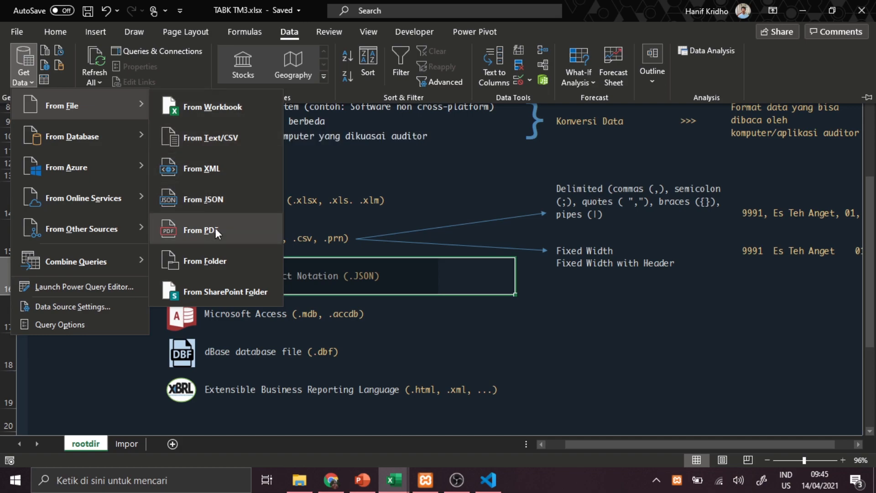
pyautogui.click(235, 191)
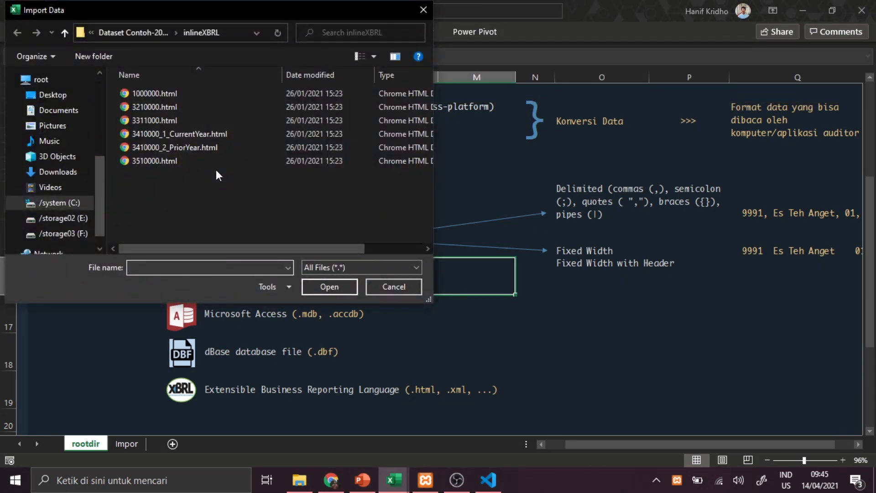
pyautogui.click(141, 36)
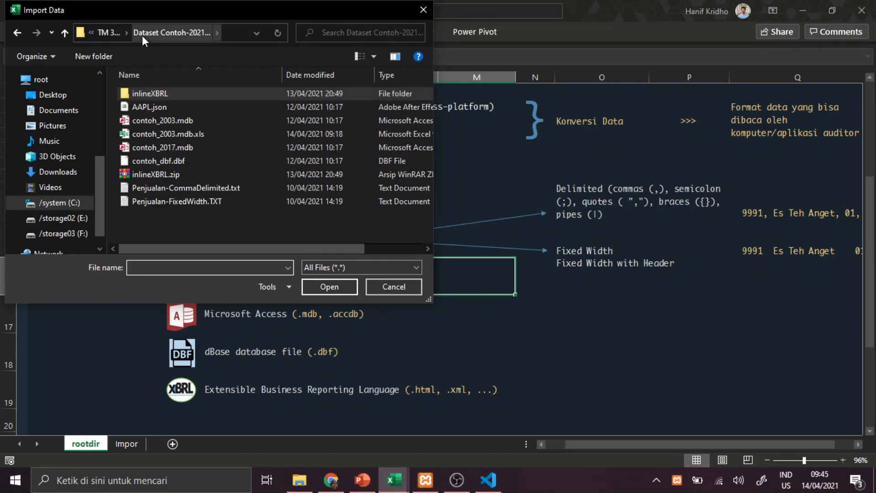
pyautogui.click(160, 105)
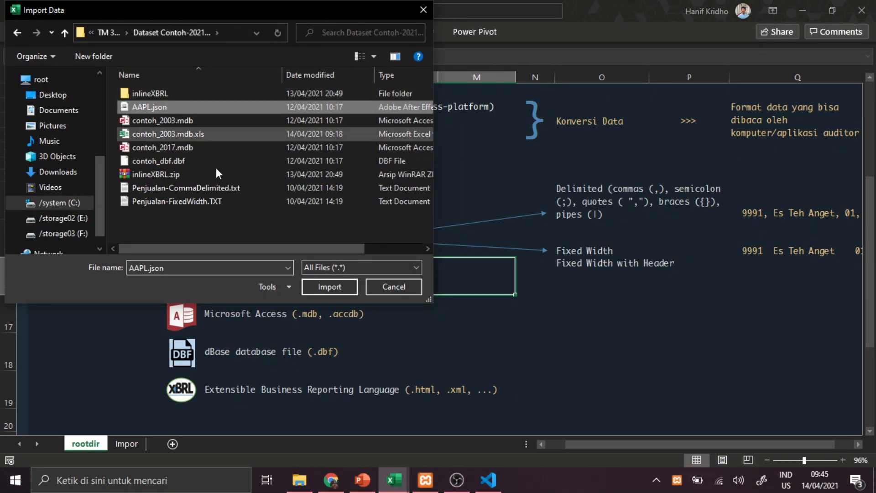
pyautogui.click(337, 291)
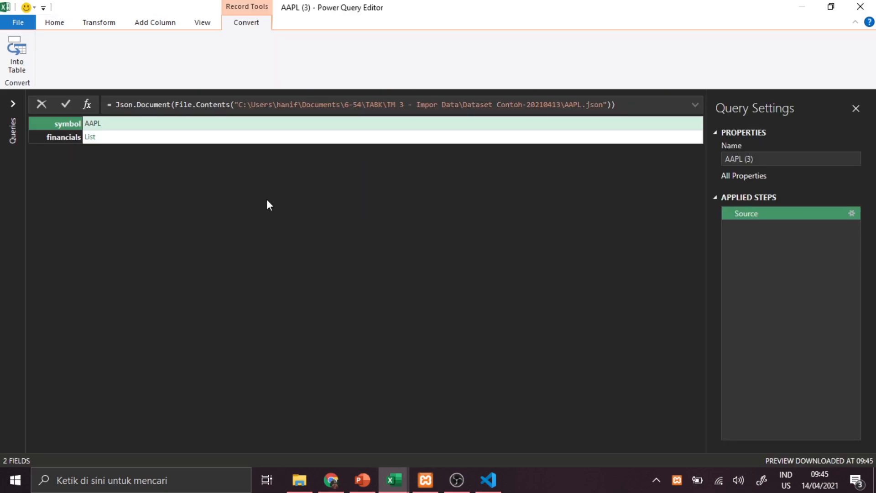
# Drill into the financials list and convert it to a table with delimiter None and extra columns shown as errors.
pyautogui.click(92, 138)
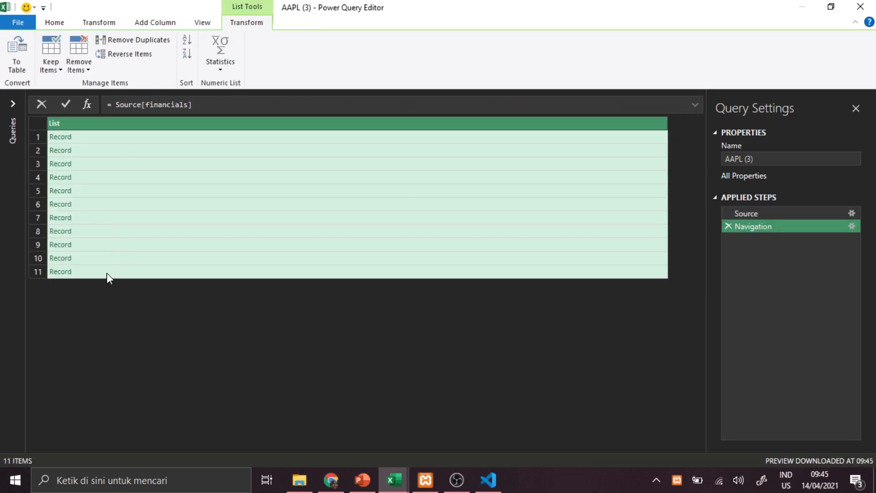
pyautogui.click(109, 272)
pyautogui.click(104, 126)
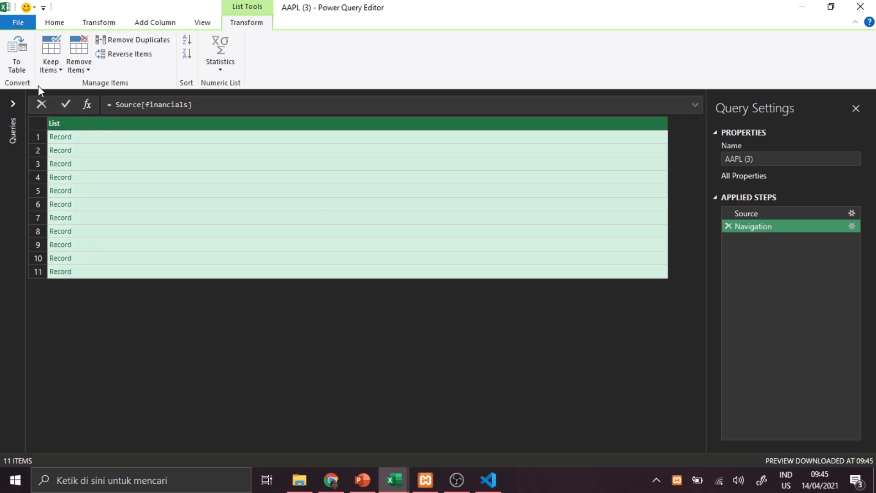
pyautogui.click(24, 66)
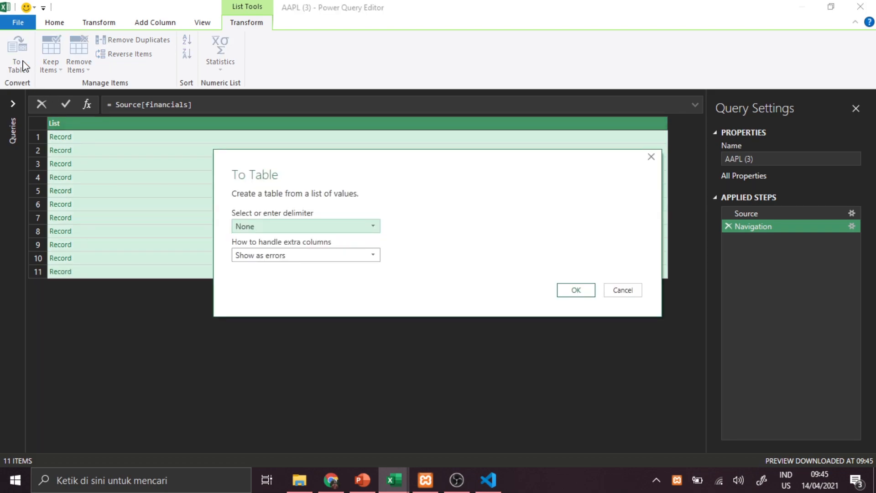
pyautogui.click(584, 291)
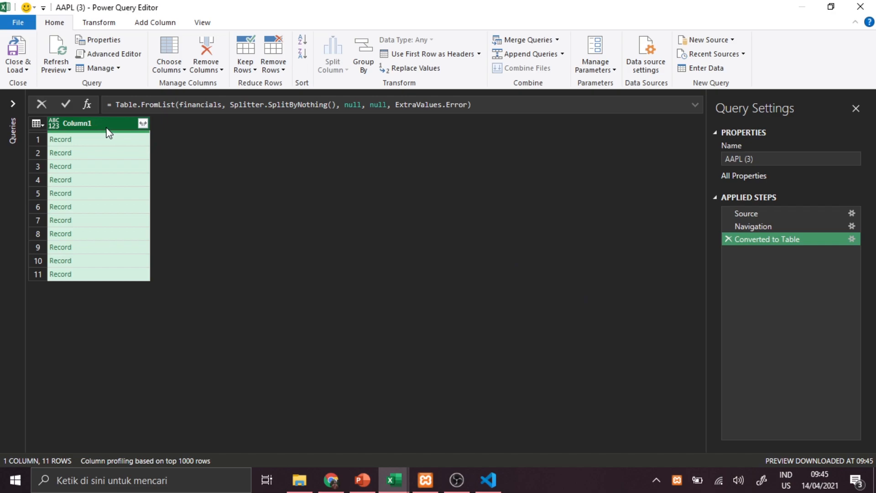
# Expand the Column1 records into all their fields, using the original column name as prefix.
pyautogui.click(143, 123)
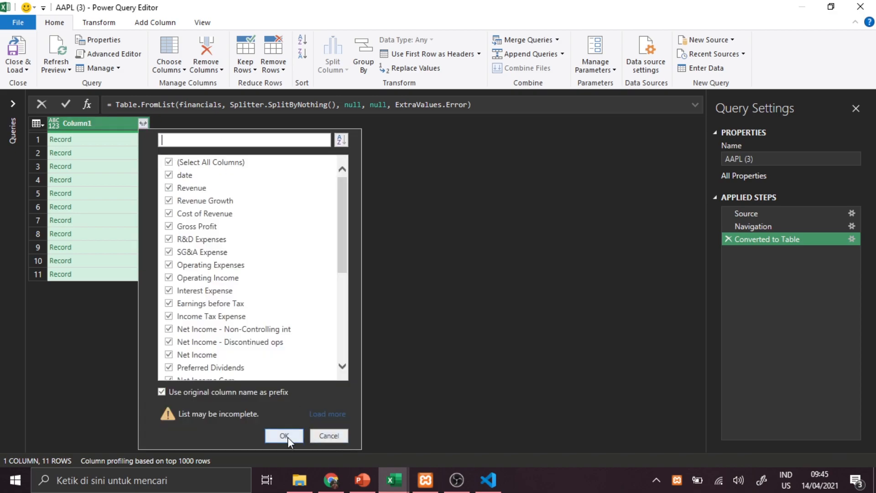
pyautogui.click(286, 437)
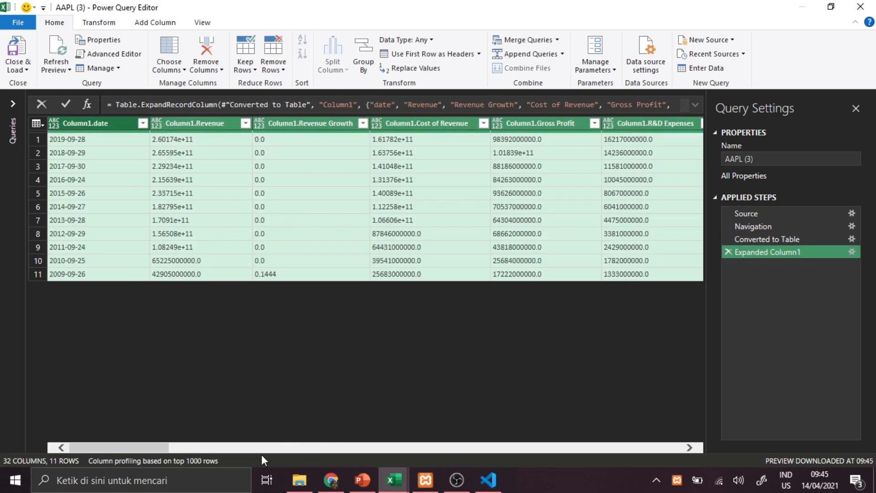
pyautogui.moveTo(133, 447)
pyautogui.mouseDown()
pyautogui.moveTo(467, 439)
pyautogui.moveTo(164, 425)
pyautogui.moveTo(127, 434)
pyautogui.mouseUp()
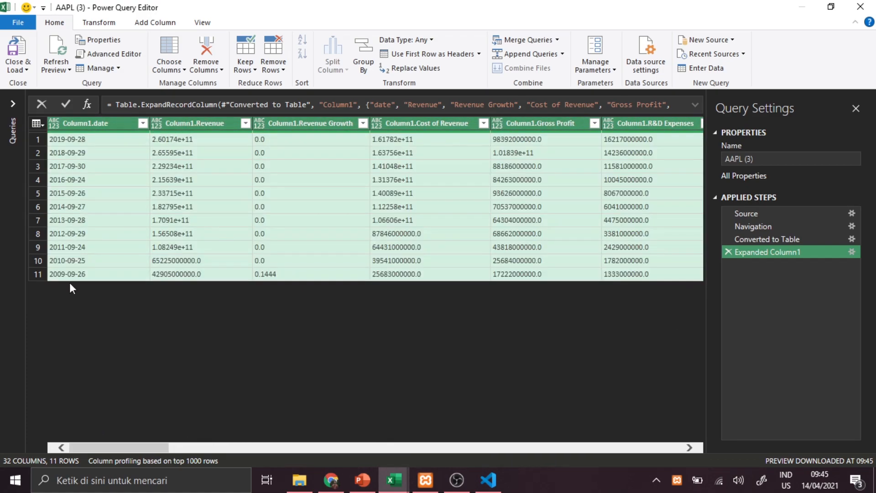
# Close and load the AAPL query into a new worksheet and look over the imported financial columns.
pyautogui.click(15, 52)
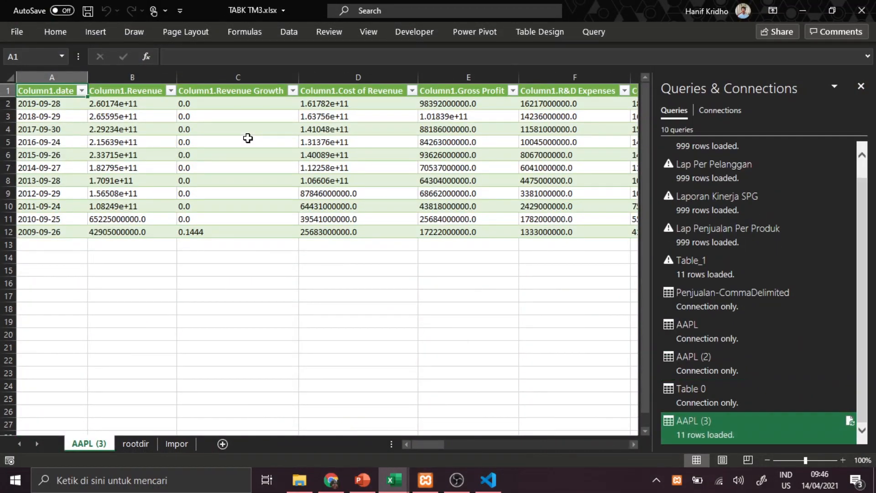
pyautogui.moveTo(442, 442); pyautogui.dragTo(380, 436)
pyautogui.click(355, 283)
pyautogui.moveTo(49, 93); pyautogui.dragTo(634, 228)
pyautogui.click(361, 293)
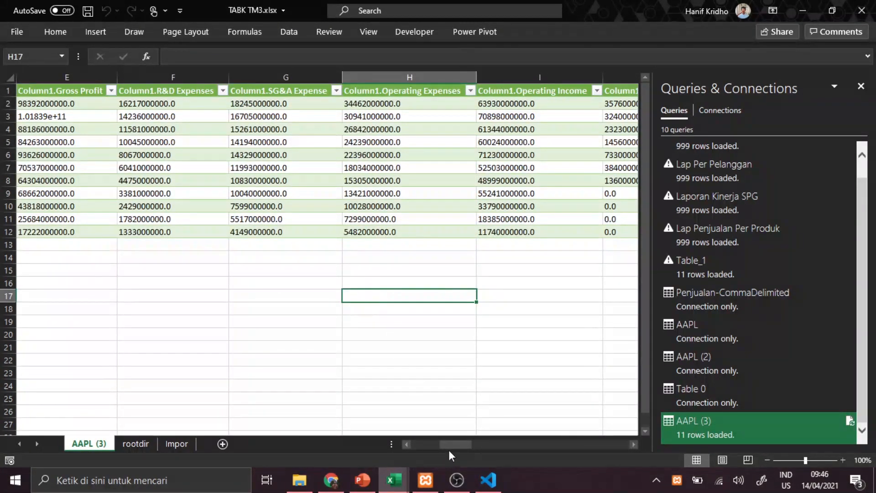
pyautogui.moveTo(448, 451); pyautogui.dragTo(398, 431)
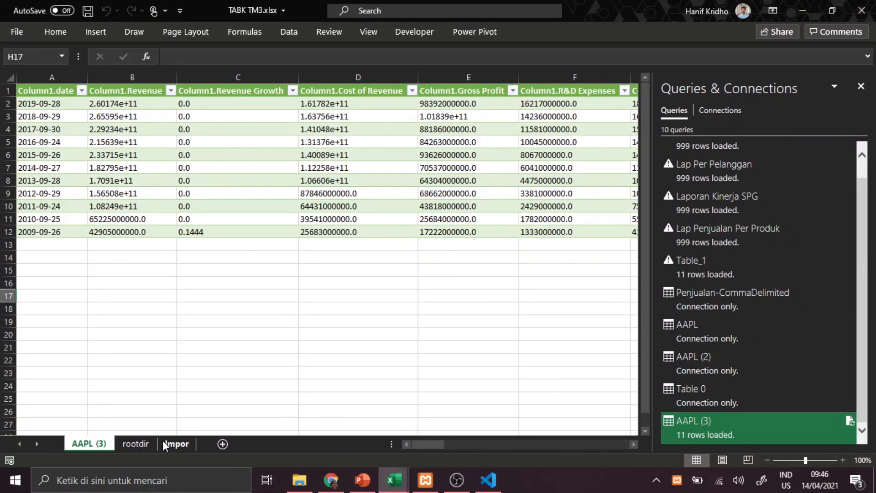
# Return to the rootdir sheet and highlight the Microsoft Access (.mdb, .accdb) row.
pyautogui.click(136, 443)
pyautogui.scroll(-1, 362, 322)
pyautogui.scroll(1, 362, 322)
pyautogui.moveTo(485, 315); pyautogui.dragTo(188, 307)
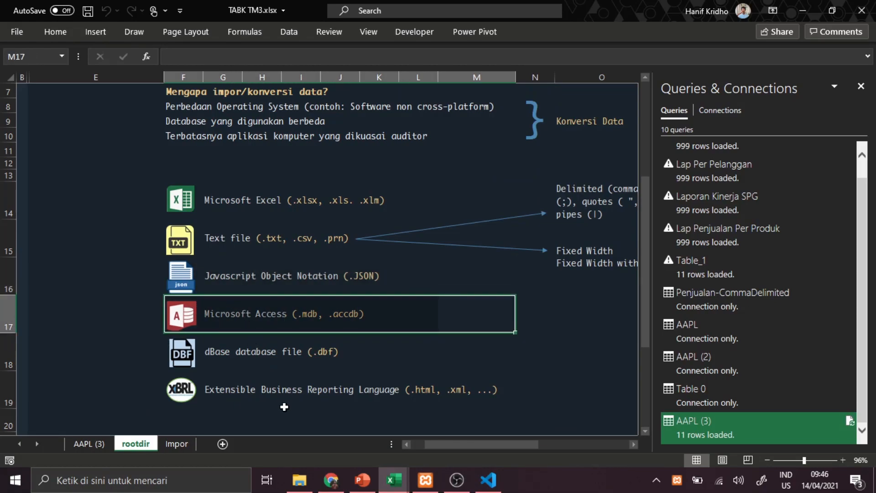
# Switch to File Explorer and select contoh_2017.mdb in the Dataset Contoh-20210413 folder.
pyautogui.click(299, 480)
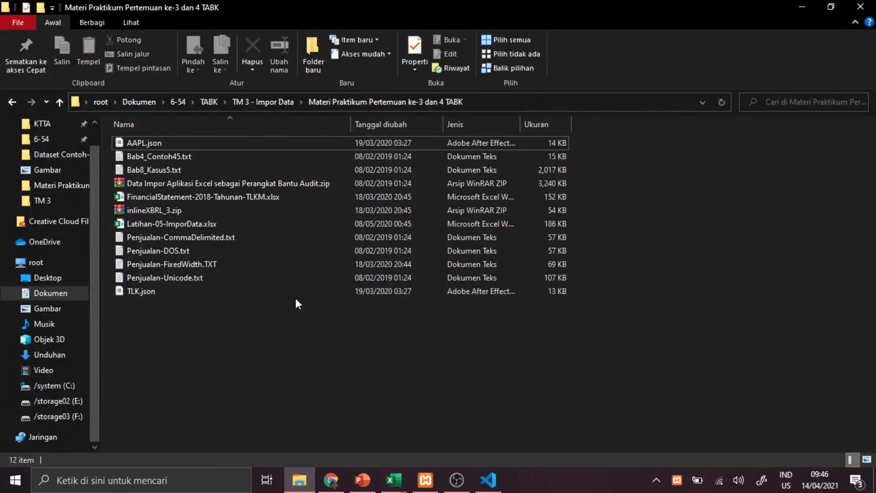
pyautogui.click(264, 103)
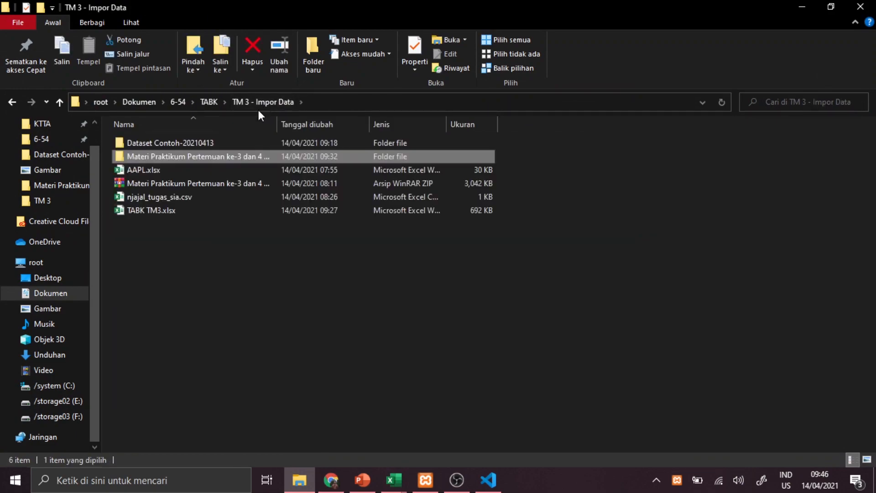
pyautogui.doubleClick(235, 144)
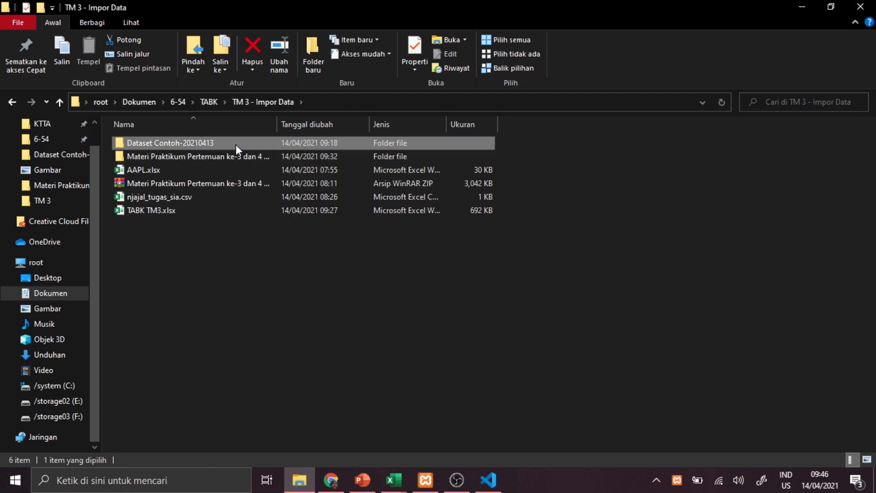
pyautogui.click(163, 201)
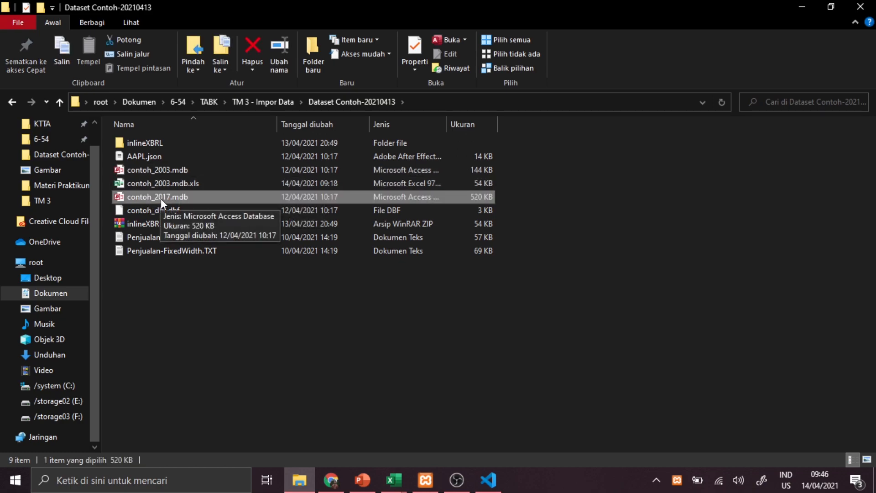
# Open contoh_2017.mdb in Excel with data connections enabled and import it as a table at cell A1 of the existing worksheet.
pyautogui.moveTo(160, 197); pyautogui.dragTo(335, 264)
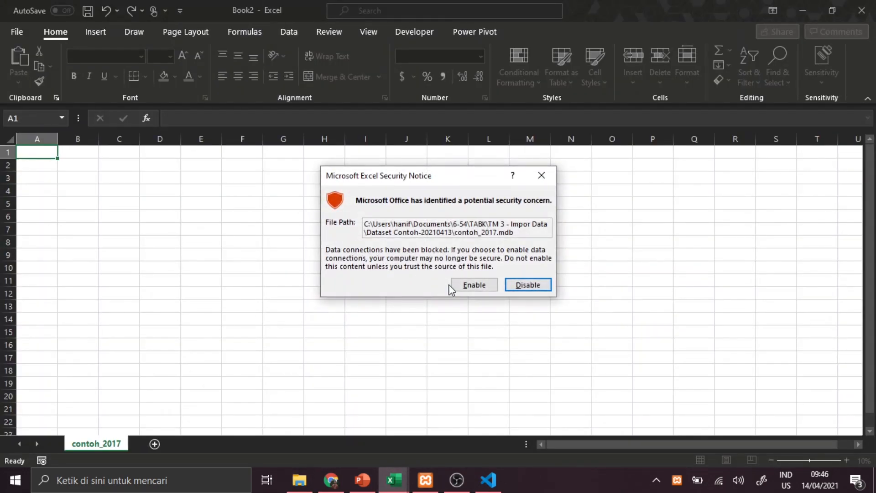
pyautogui.click(460, 285)
pyautogui.click(615, 236)
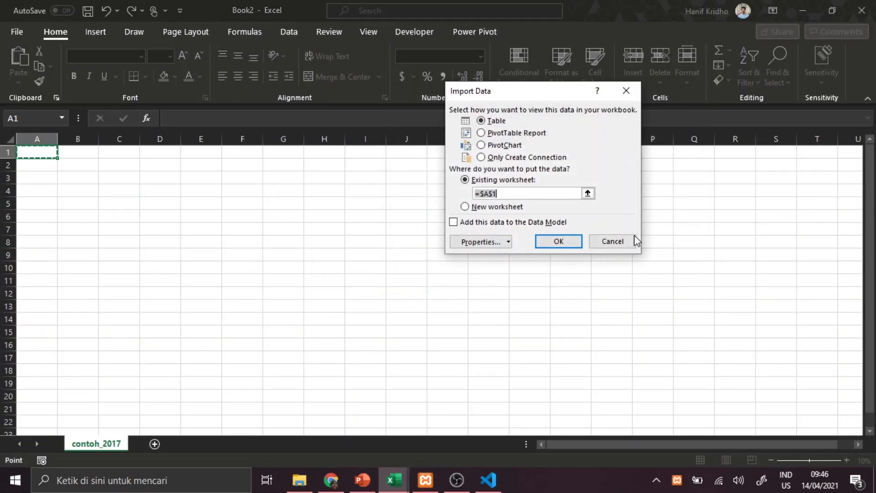
pyautogui.click(512, 192)
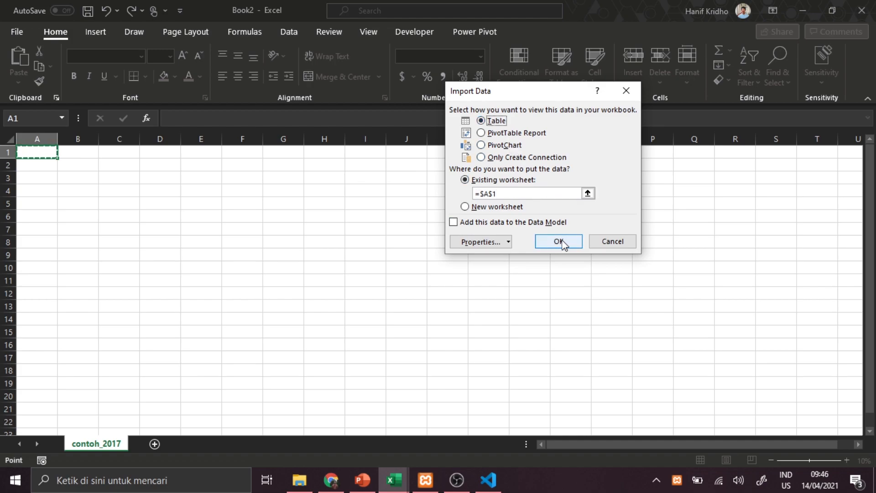
pyautogui.click(560, 240)
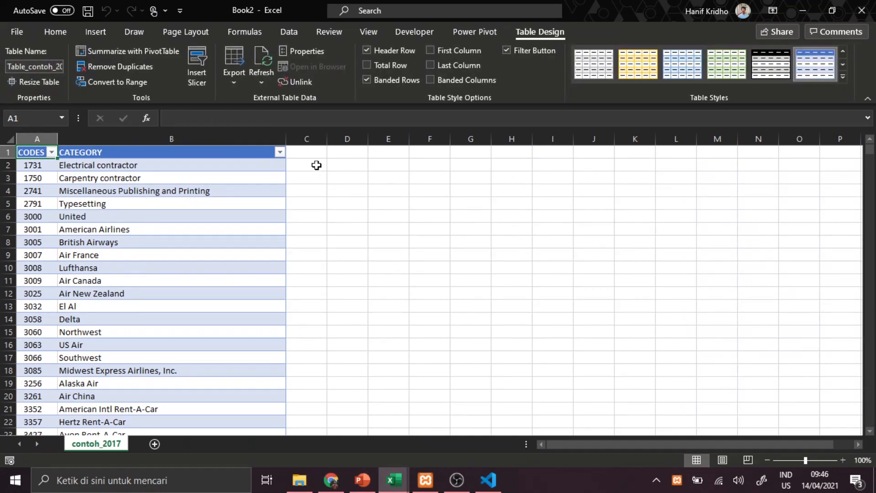
# Switch to File Explorer and point out contoh_2003.mdb in the Dataset Contoh-20210413 folder.
pyautogui.click(299, 480)
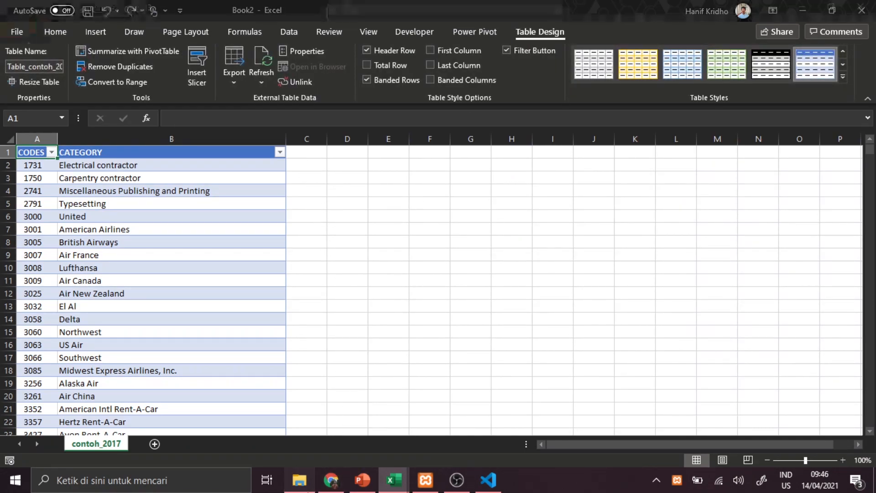
pyautogui.click(165, 183)
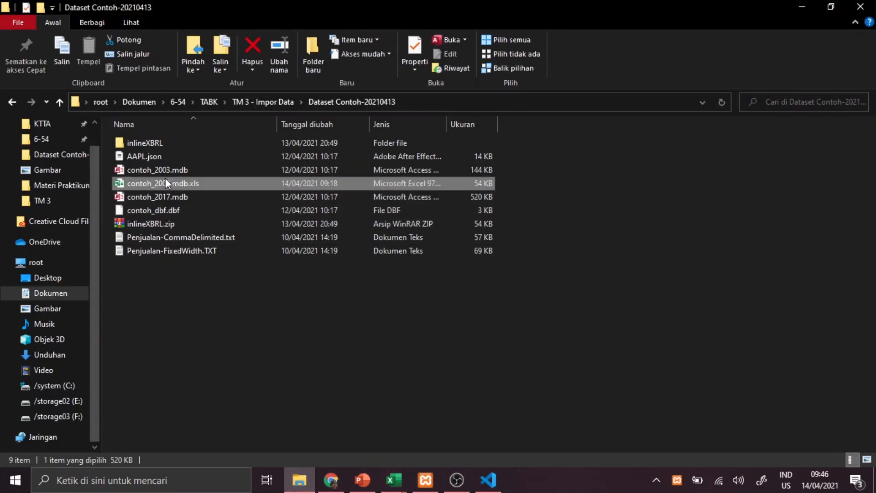
pyautogui.click(167, 173)
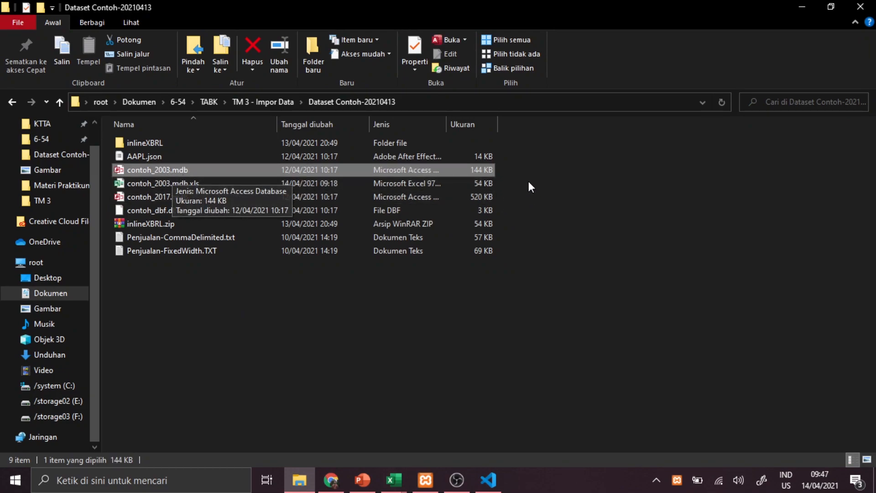
pyautogui.click(549, 188)
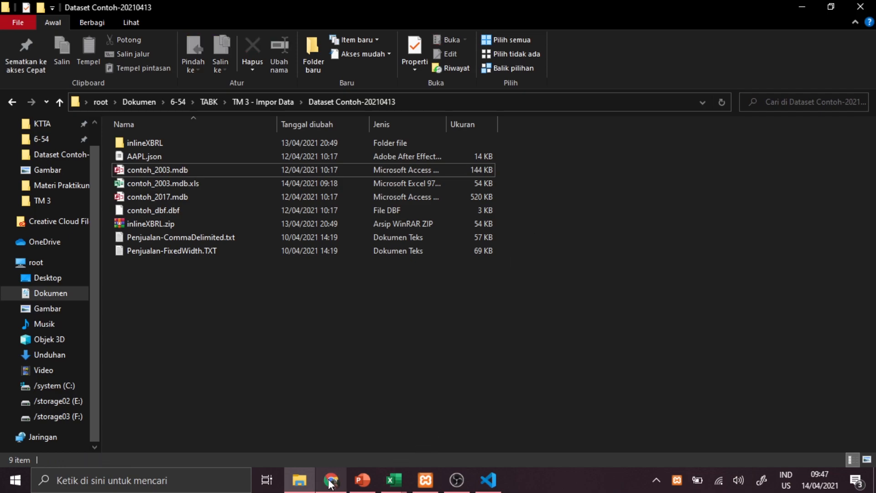
# Switch to MDBopener.com in Chrome, upload contoh_2003.mdb and start its conversion.
pyautogui.click(331, 479)
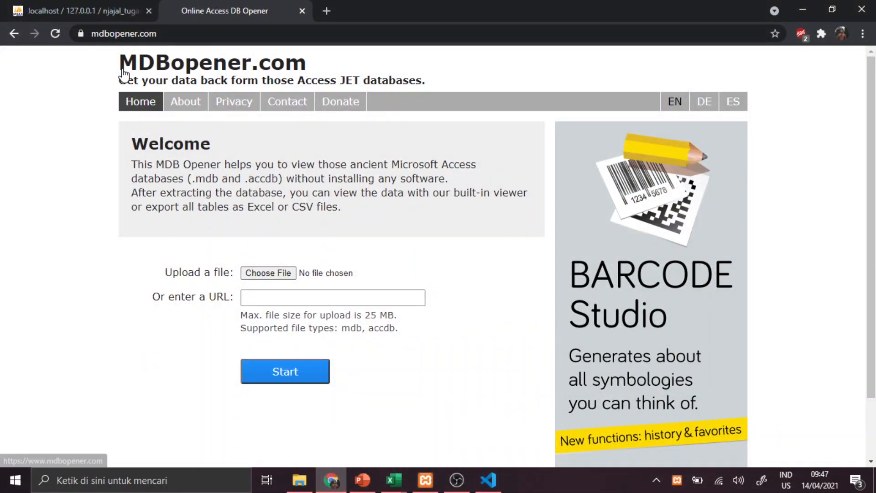
pyautogui.moveTo(91, 62); pyautogui.dragTo(338, 55)
pyautogui.click(373, 70)
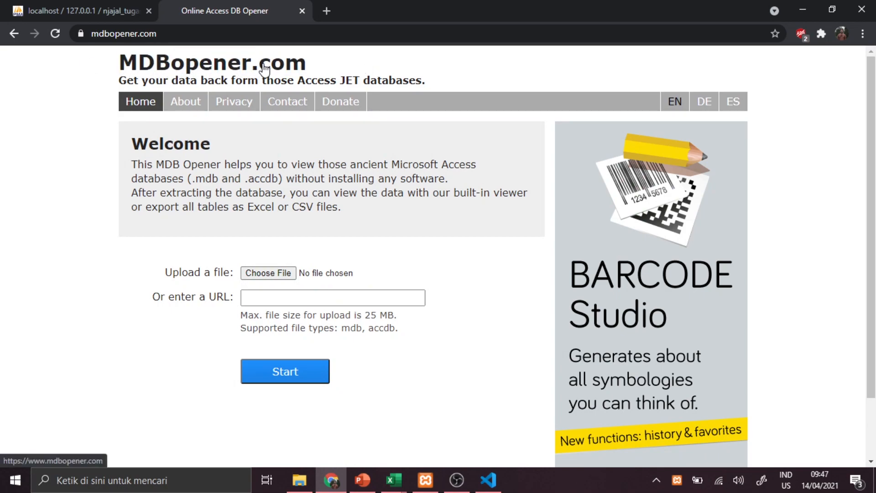
pyautogui.click(263, 276)
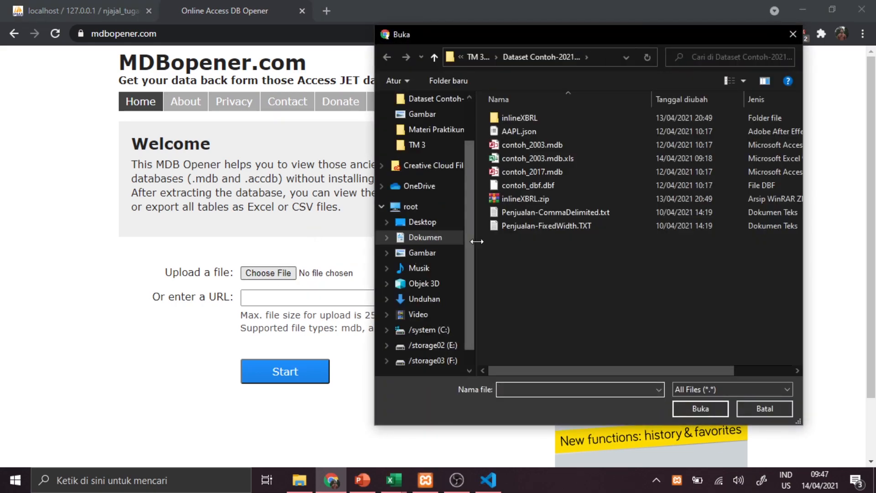
pyautogui.click(530, 150)
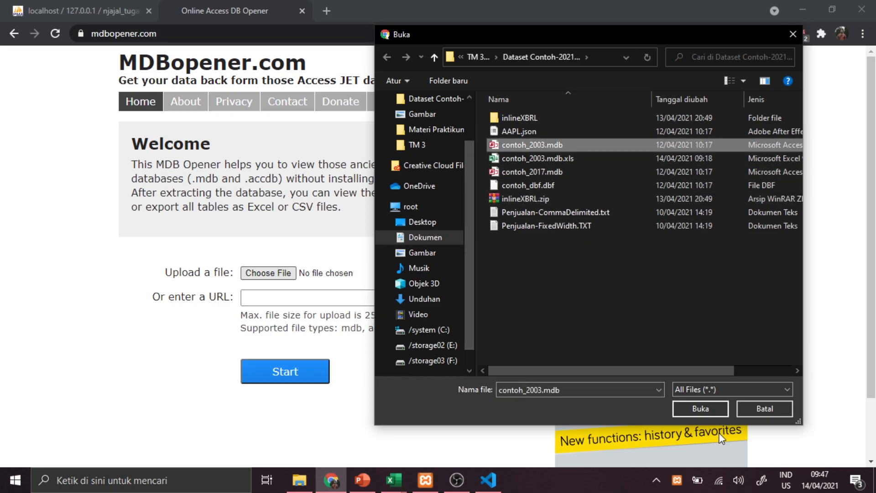
pyautogui.click(710, 407)
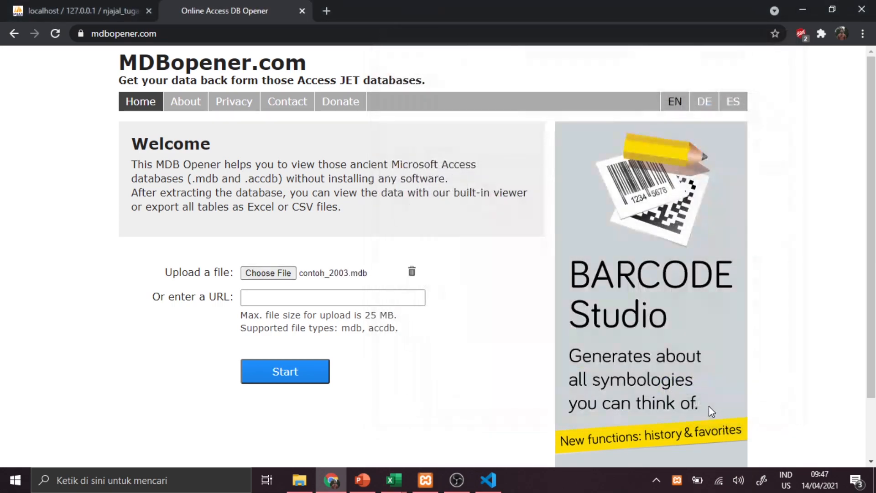
pyautogui.click(310, 372)
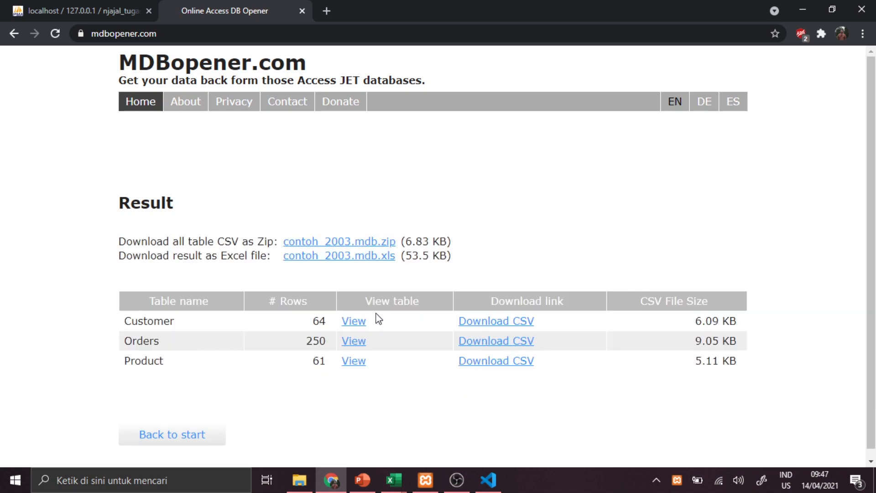
# Download the conversion result as an Excel file, saving it as Sudah dikonversi.xls in the dataset folder.
pyautogui.scroll(-1, 377, 298)
pyautogui.moveTo(527, 253); pyautogui.dragTo(103, 217)
pyautogui.click(141, 228)
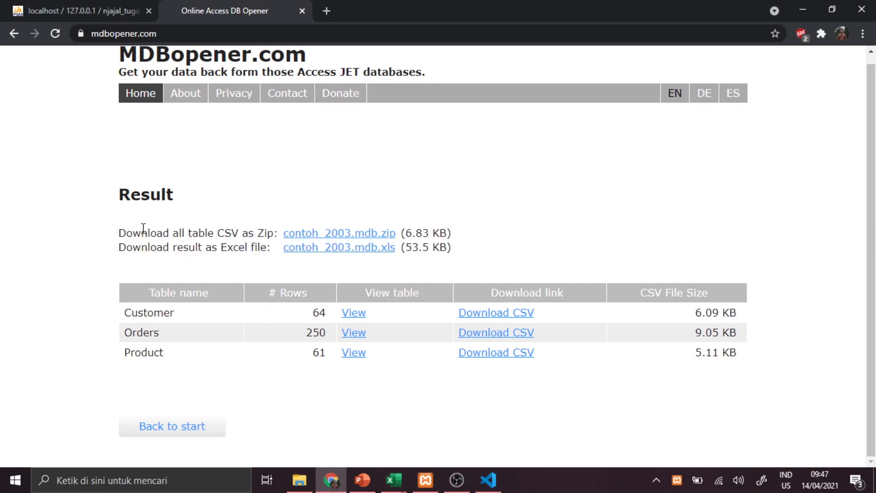
pyautogui.click(378, 251)
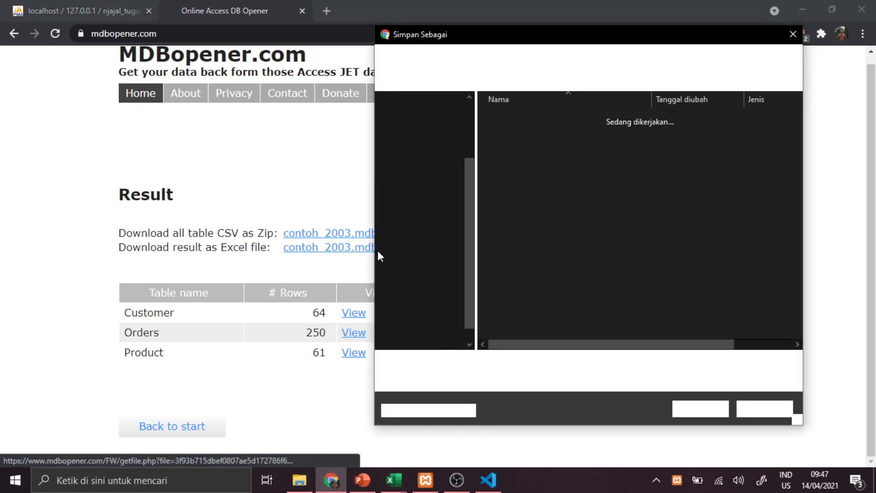
pyautogui.click(642, 265)
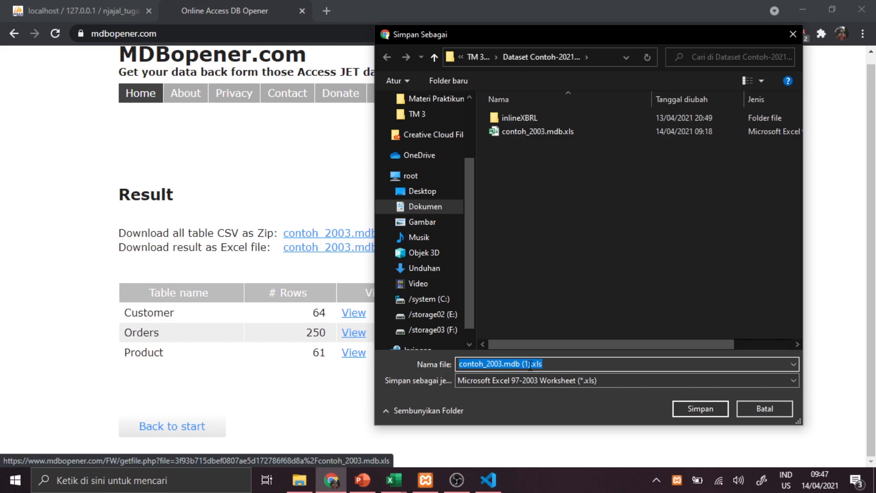
pyautogui.moveTo(531, 364); pyautogui.dragTo(448, 357)
pyautogui.write('SUDAH DI')
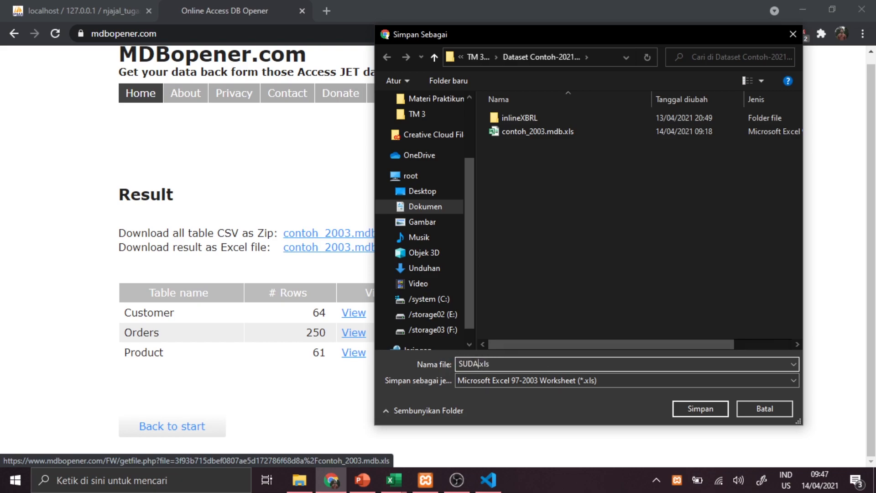
pyautogui.press('BackSpace')
pyautogui.press('BackSpace')
pyautogui.press('BackSpace')
pyautogui.press('BackSpace')
pyautogui.press('BackSpace')
pyautogui.press('BackSpace')
pyautogui.press('BackSpace')
pyautogui.write('udah diko')
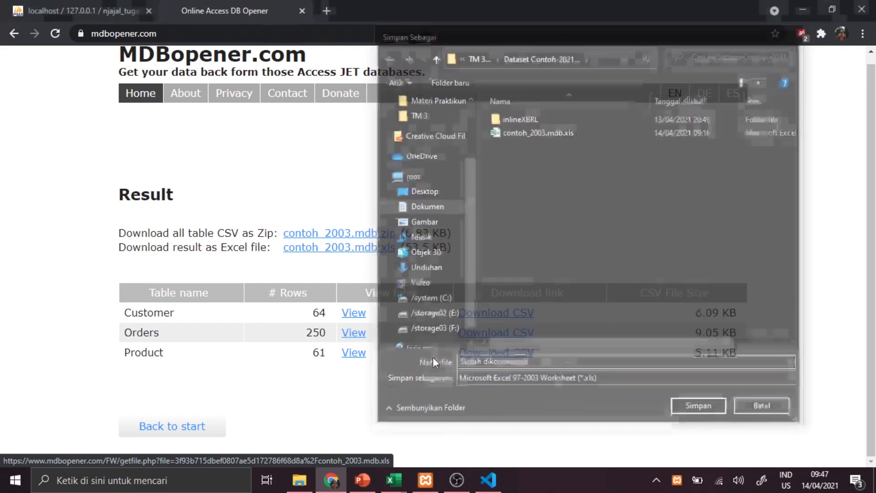
pyautogui.press('Return')
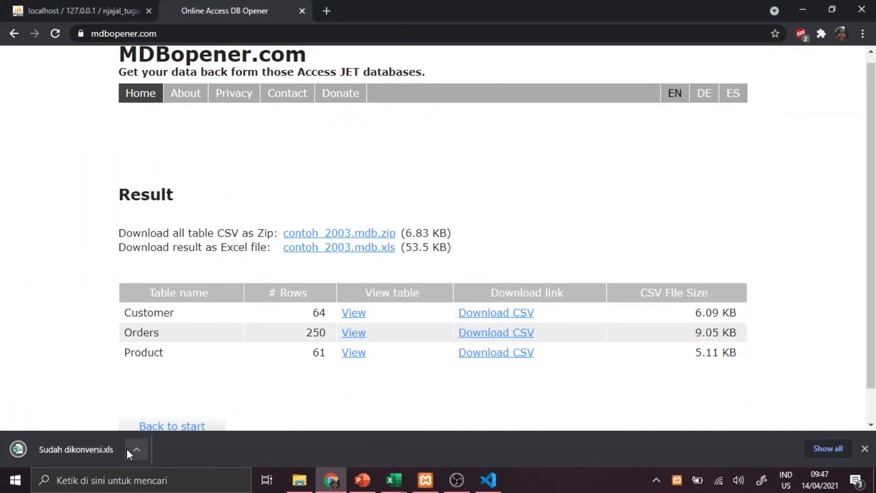
# Open the downloaded Sudah dikonversi.xls in Excel and inspect the first OrderDate value on the Orders sheet.
pyautogui.click(122, 450)
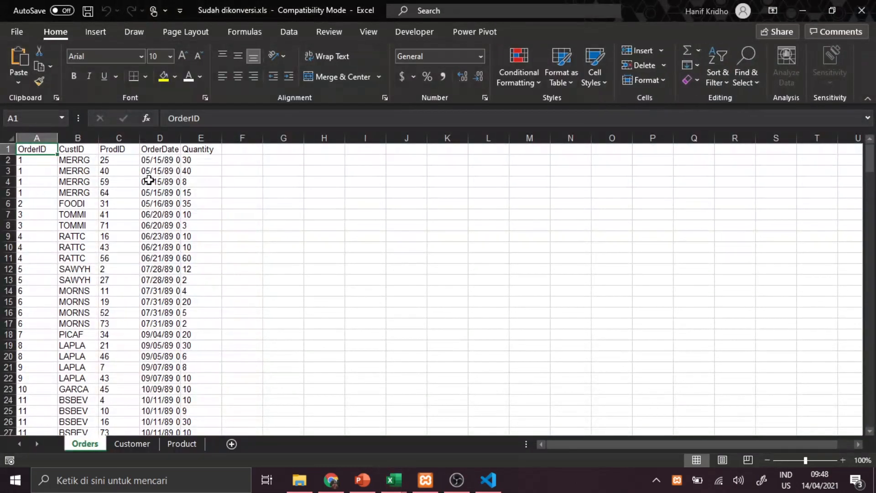
pyautogui.click(223, 179)
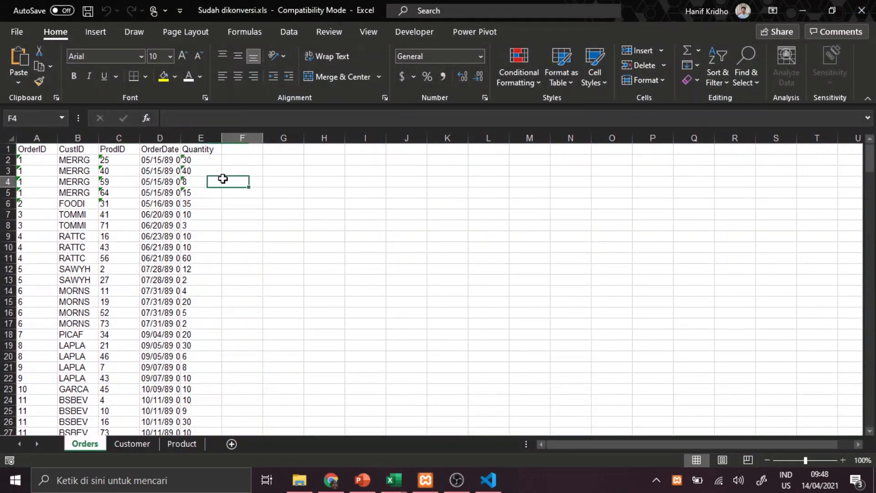
pyautogui.click(171, 160)
# Switch to the TABK TM3.xlsx workbook and highlight the dBase database file (.dbf) row on the rootdir sheet.
pyautogui.click(394, 480)
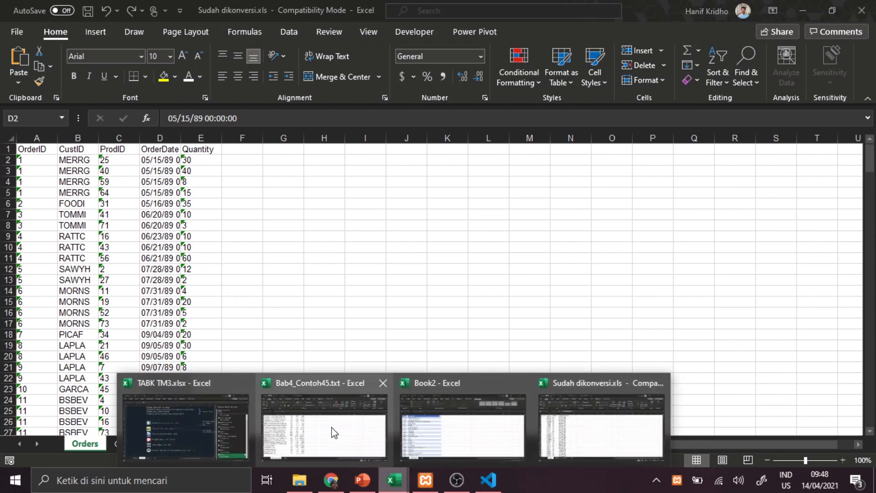
pyautogui.click(225, 412)
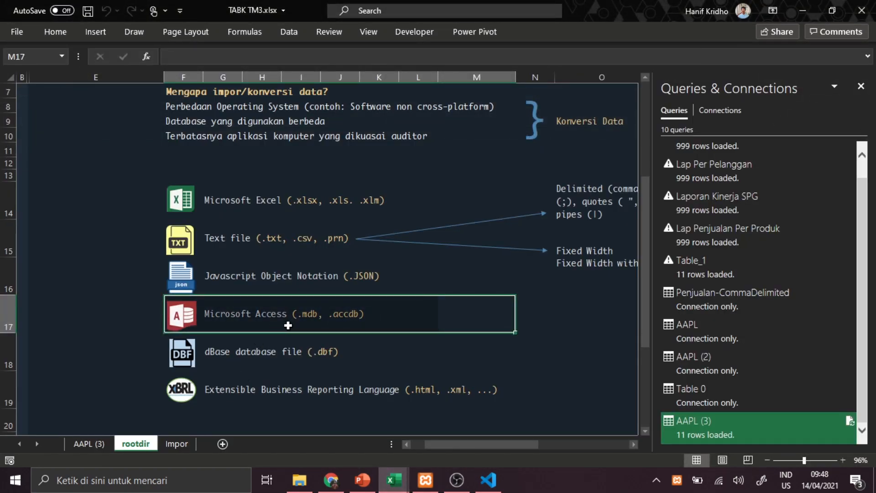
pyautogui.moveTo(501, 365); pyautogui.dragTo(184, 357)
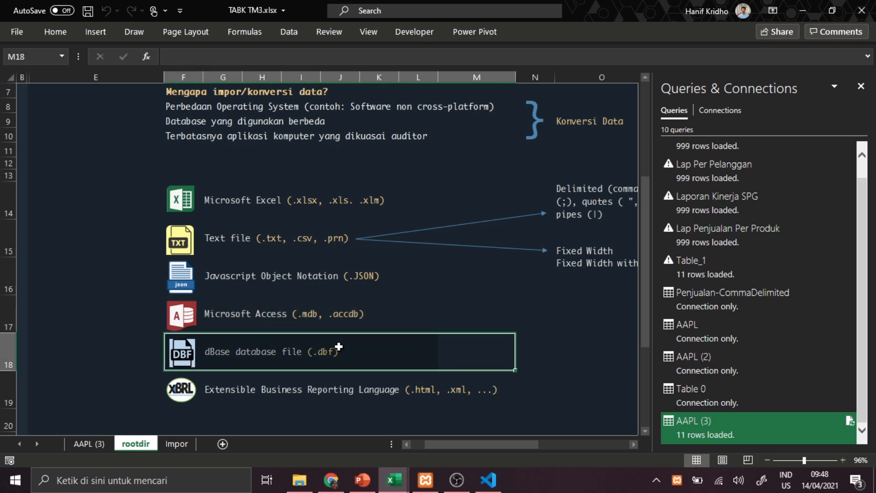
pyautogui.scroll(-1, 338, 346)
pyautogui.scroll(1, 339, 348)
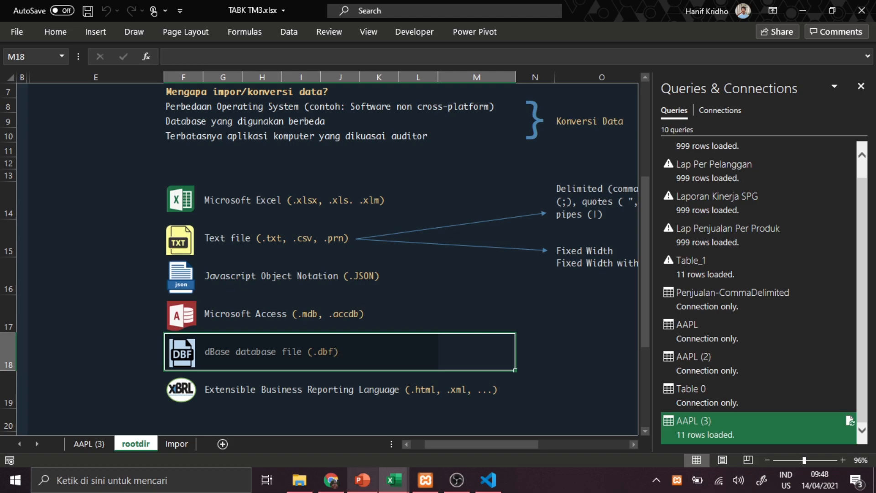
# Switch to File Explorer, open contoh_dbf.dbf in Excel and select its data range A2:K14.
pyautogui.click(310, 482)
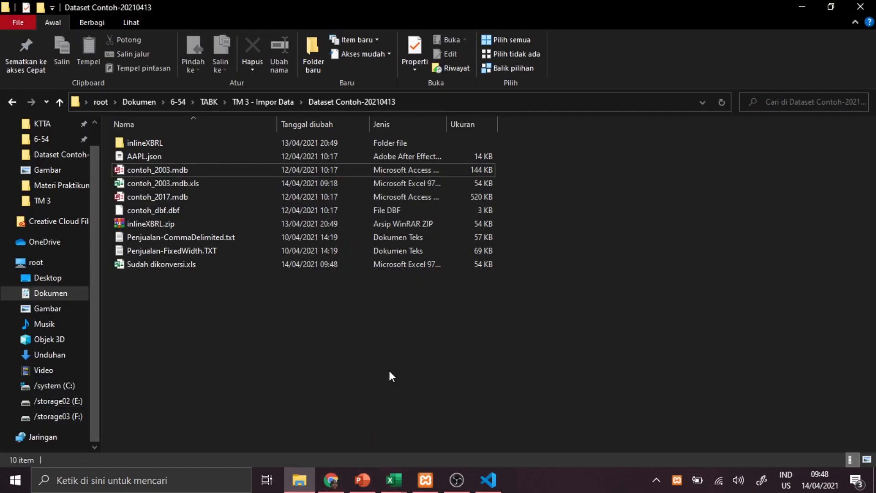
pyautogui.doubleClick(164, 210)
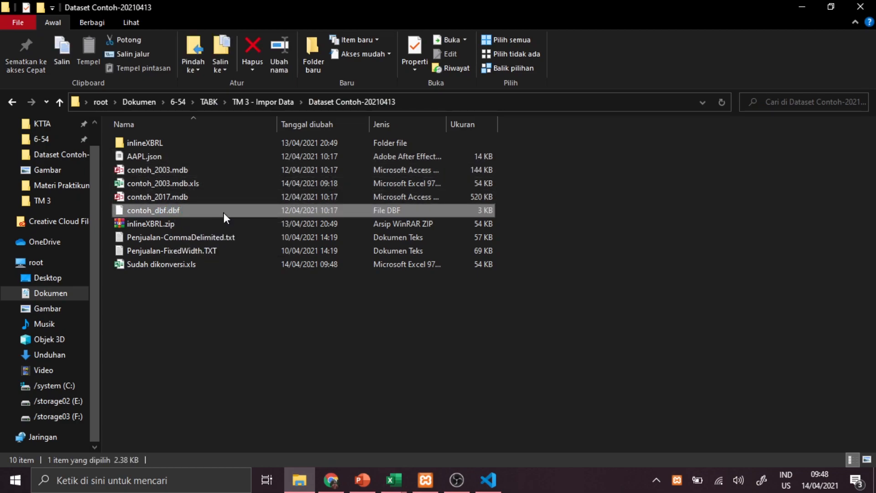
pyautogui.moveTo(223, 212); pyautogui.dragTo(364, 273)
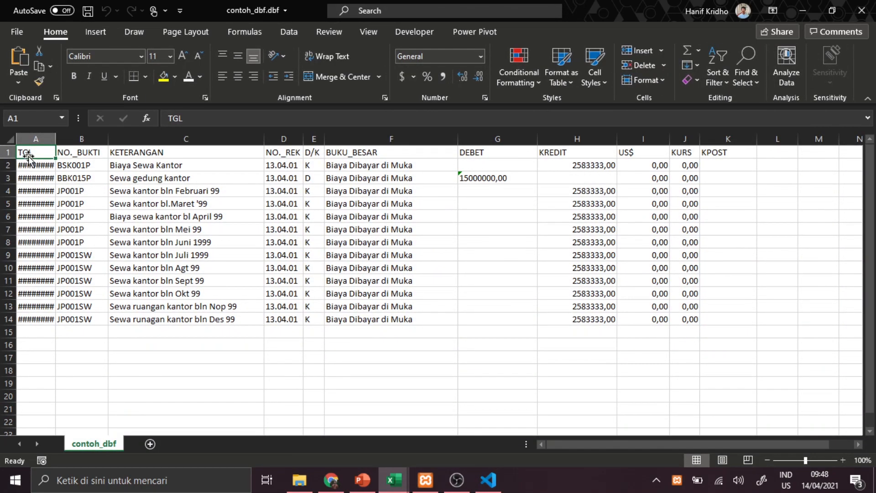
pyautogui.moveTo(29, 156)
pyautogui.mouseDown()
pyautogui.moveTo(773, 367)
pyautogui.moveTo(737, 315)
pyautogui.moveTo(37, 158)
pyautogui.mouseUp()
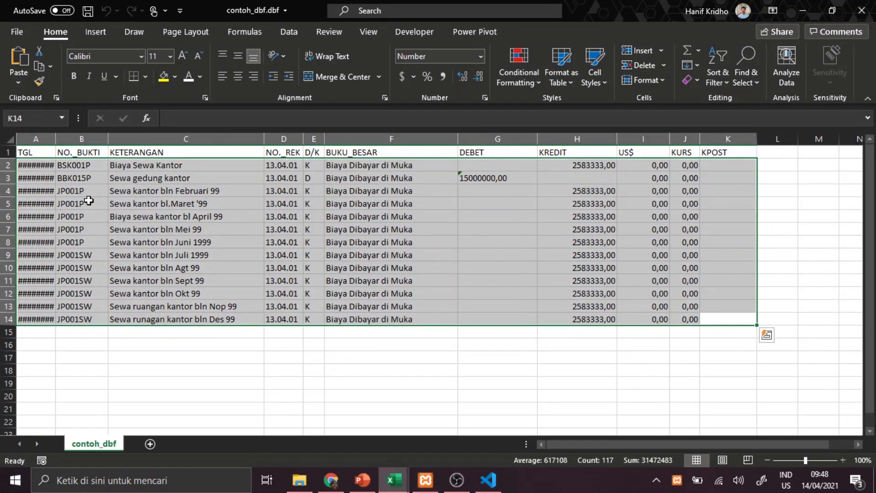
# Return to TABK TM3.xlsx and highlight the Extensible Business Reporting Language (.html, .xml, ...) row on the rootdir sheet.
pyautogui.click(392, 480)
pyautogui.click(158, 436)
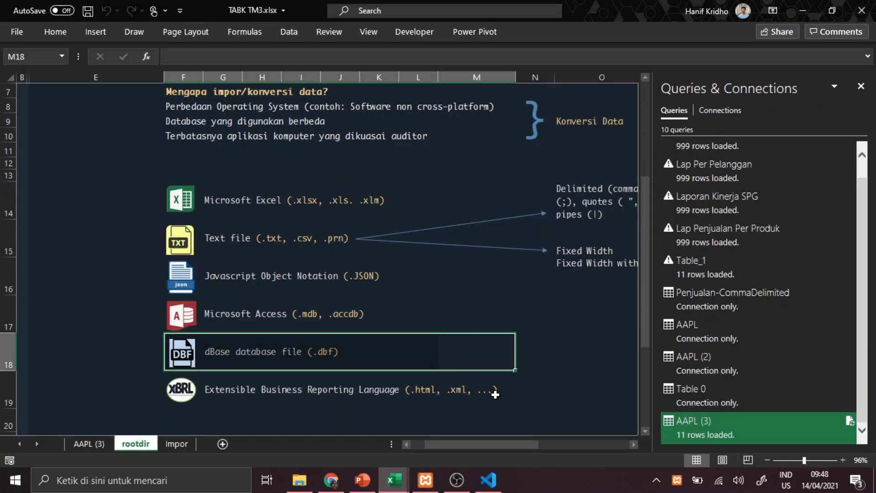
pyautogui.moveTo(494, 395); pyautogui.dragTo(194, 399)
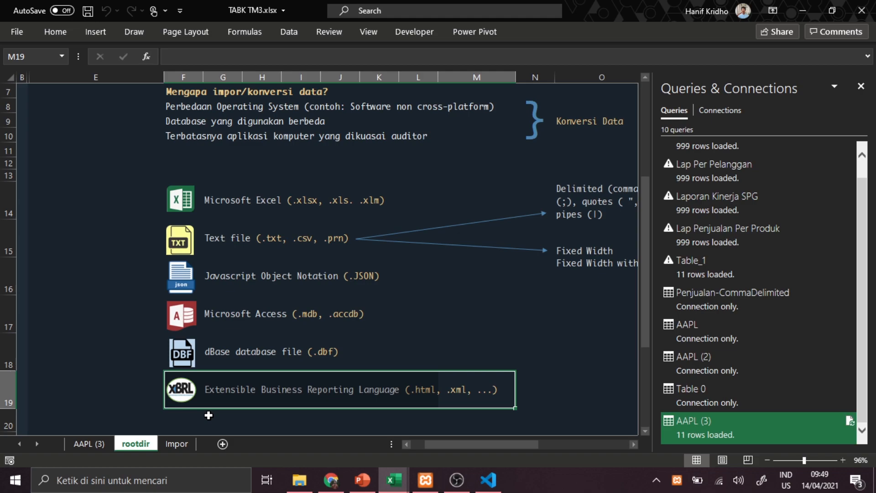
pyautogui.click(293, 401)
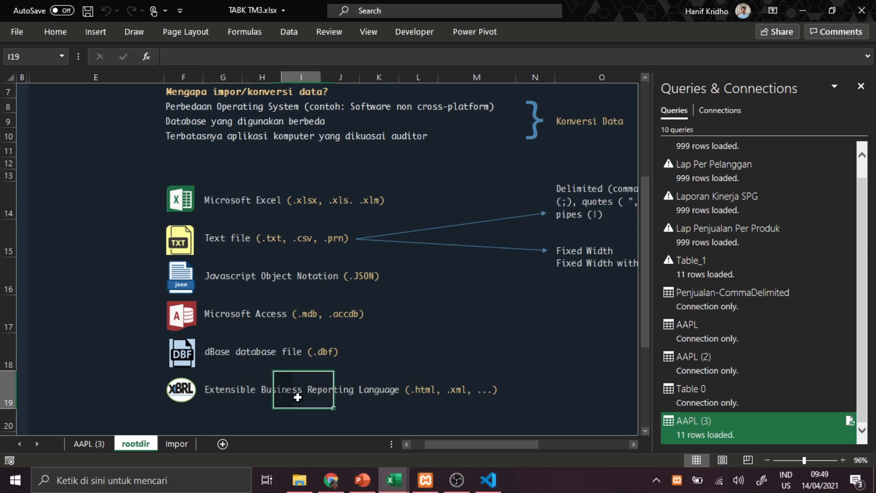
pyautogui.click(221, 393)
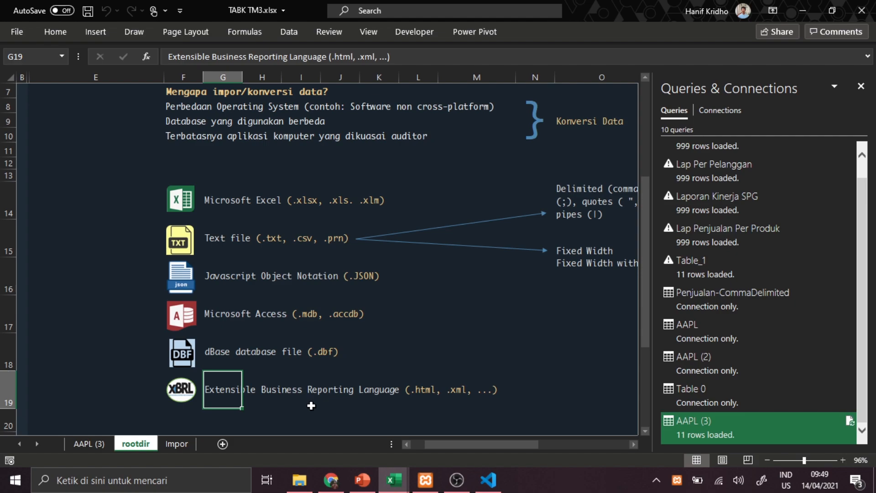
# Switch to File Explorer, enter the inlineXBRL folder and open 3410000_1_CurrentYear.html in Excel.
pyautogui.click(300, 488)
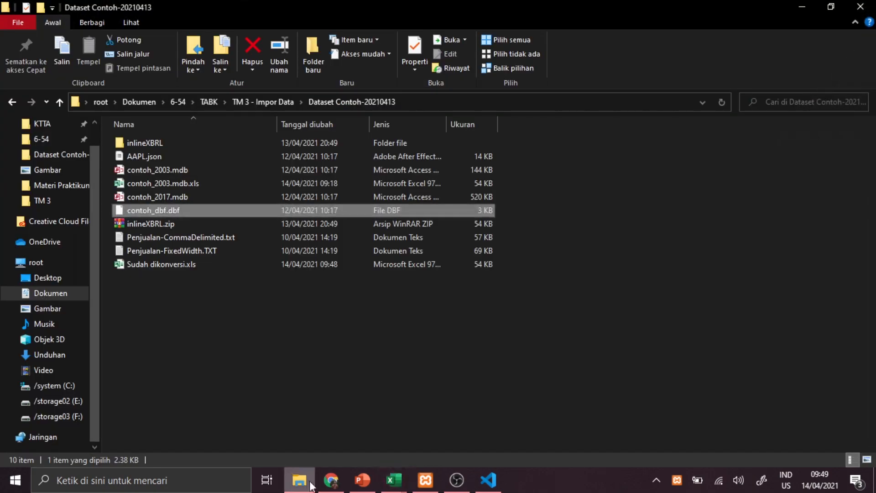
pyautogui.doubleClick(141, 141)
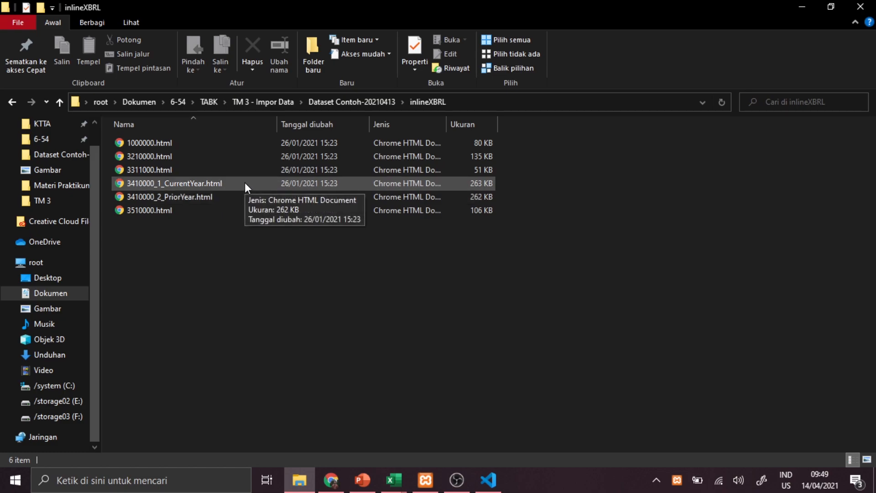
pyautogui.click(359, 181)
pyautogui.click(530, 180)
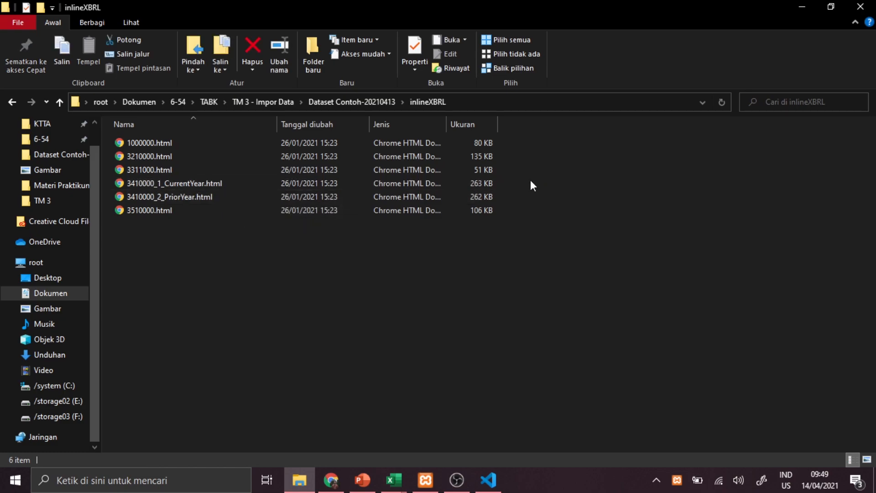
pyautogui.click(241, 177)
pyautogui.moveTo(204, 182); pyautogui.dragTo(379, 273)
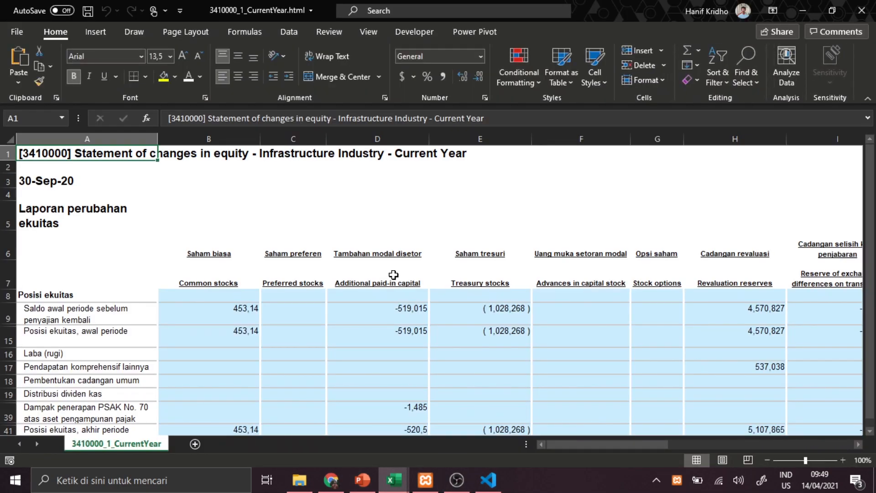
# Look through the statement of changes in equity in 3410000_1_CurrentYear.html and close the file.
pyautogui.click(472, 312)
pyautogui.click(475, 297)
pyautogui.moveTo(621, 443); pyautogui.dragTo(573, 443)
pyautogui.scroll(-8, 701, 374)
pyautogui.scroll(5, 705, 388)
pyautogui.scroll(2, 598, 399)
pyautogui.scroll(1, 597, 400)
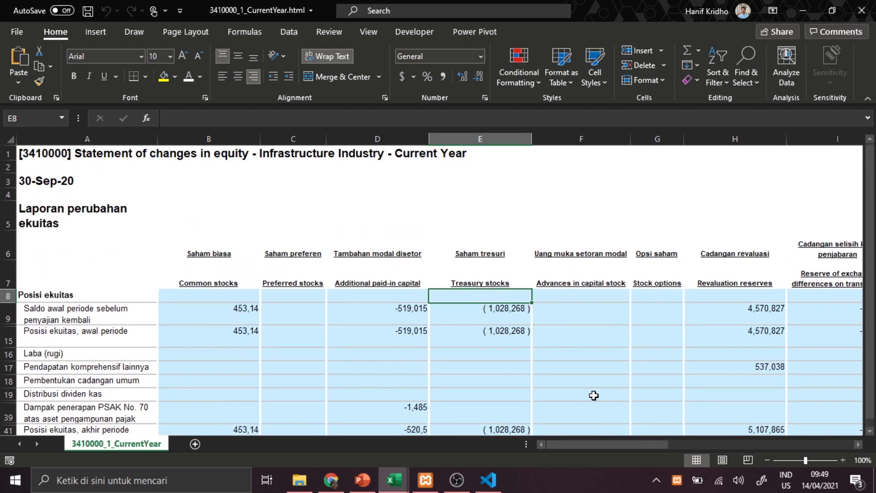
pyautogui.click(861, 10)
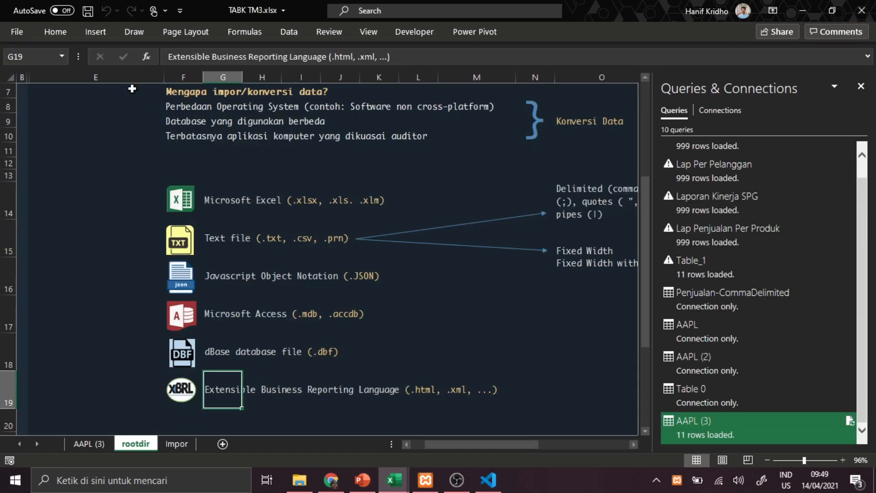
# Import 3410000_1_CurrentYear.html from the inlineXBRL folder with the XML data source, showing all file types.
pyautogui.click(292, 34)
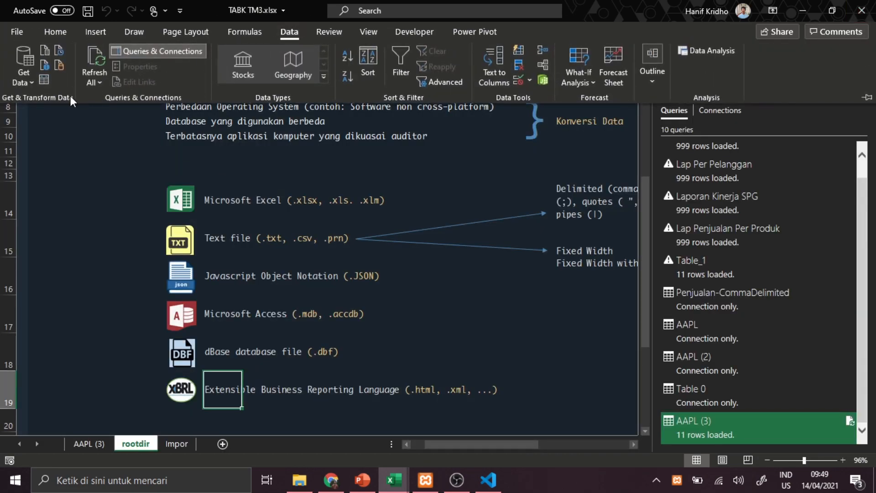
pyautogui.click(15, 82)
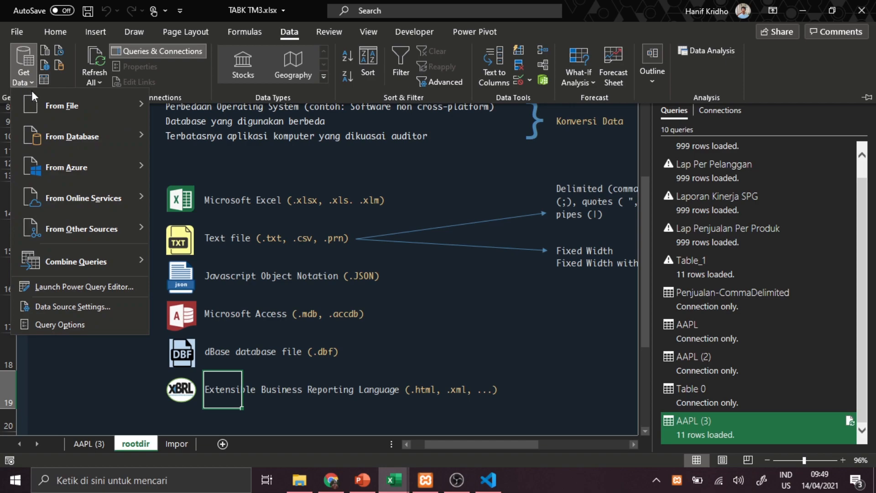
pyautogui.moveTo(47, 96)
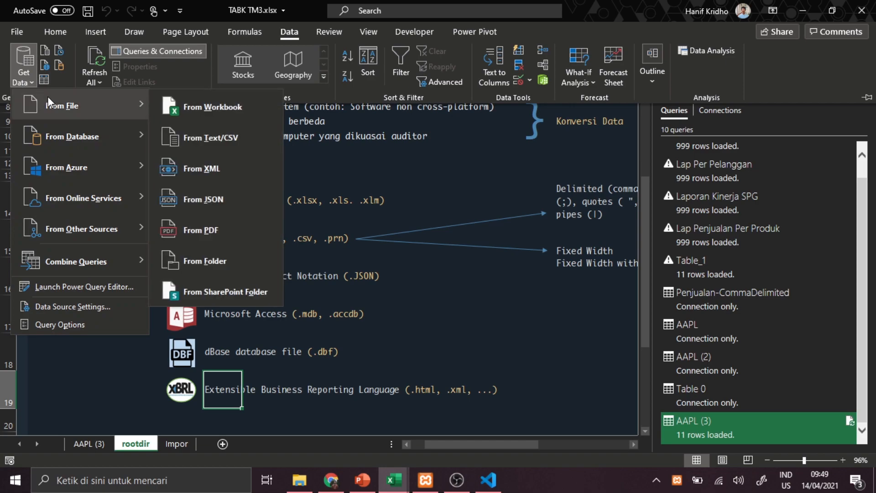
pyautogui.click(218, 168)
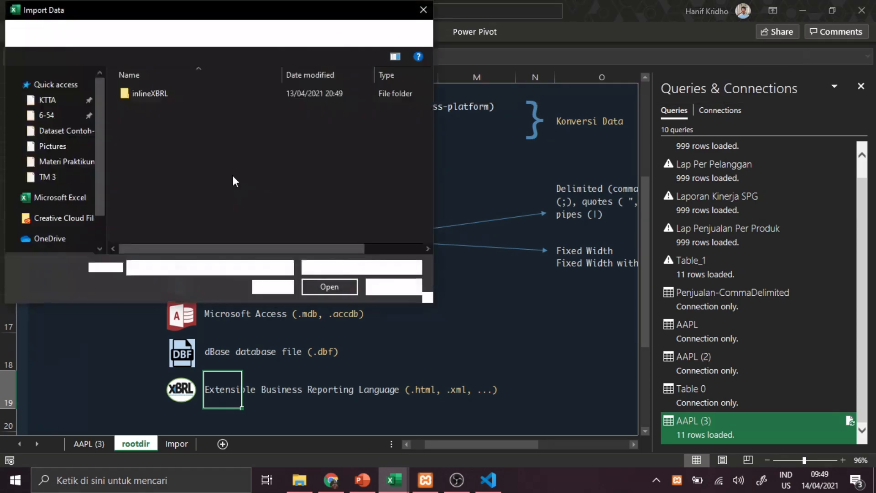
pyautogui.doubleClick(151, 94)
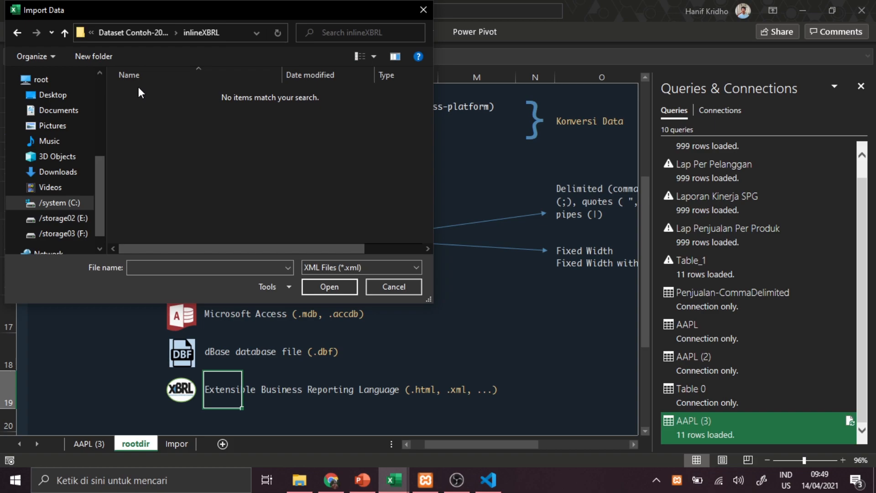
pyautogui.click(353, 269)
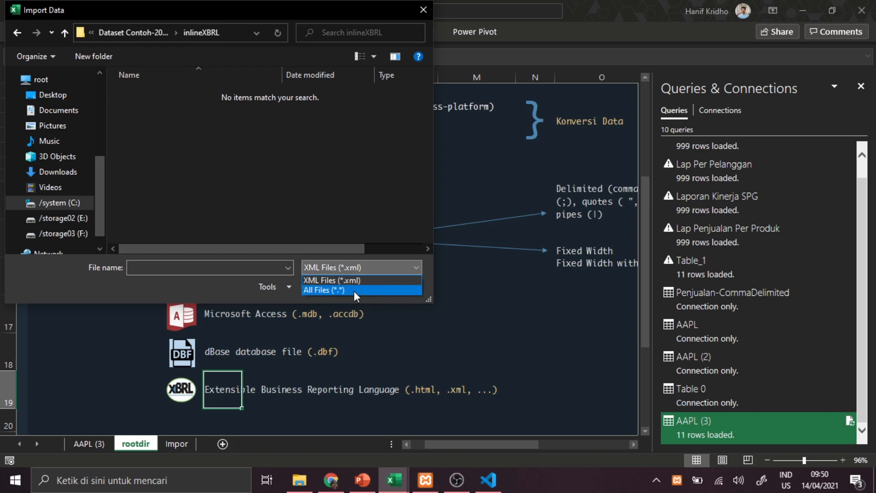
pyautogui.click(354, 291)
pyautogui.moveTo(306, 247); pyautogui.dragTo(269, 246)
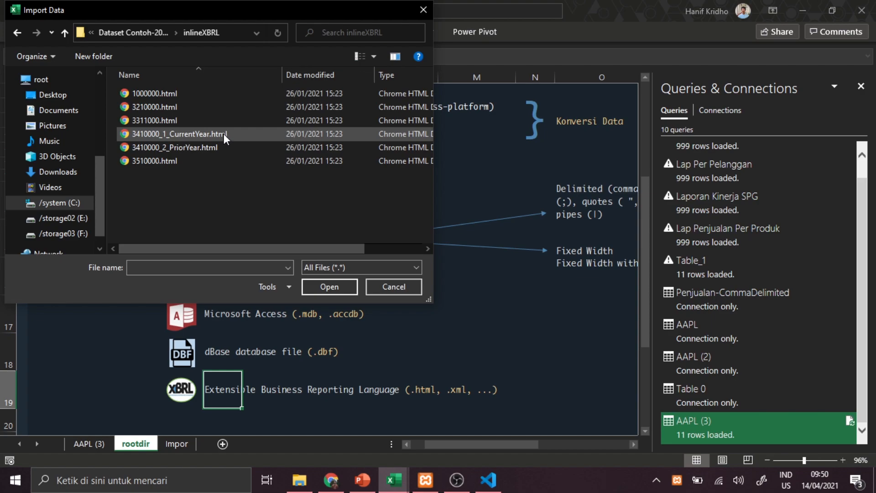
pyautogui.click(223, 133)
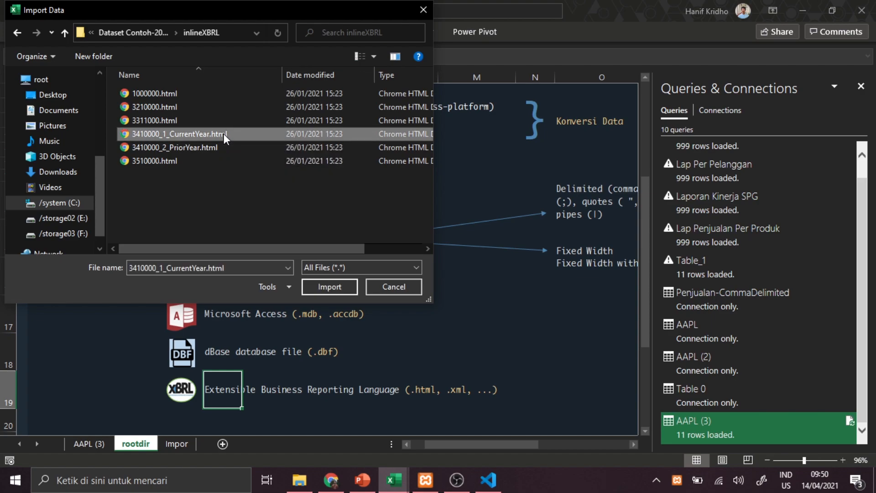
pyautogui.click(321, 282)
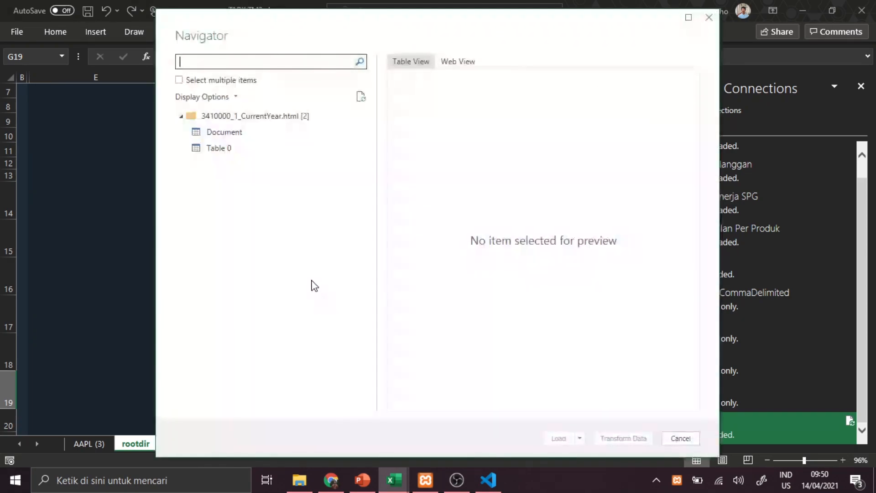
# Load Table 0 from the imported HTML file into a new sheet and hide the Queries & Connections list.
pyautogui.click(243, 145)
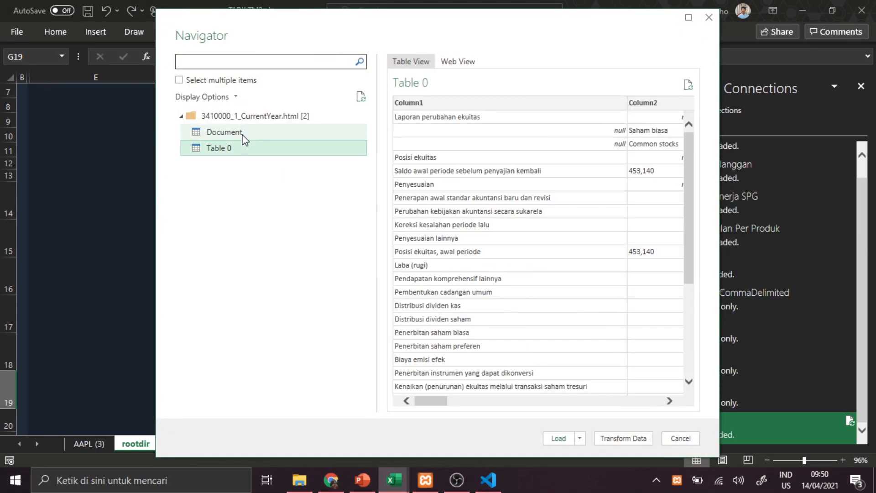
pyautogui.click(556, 439)
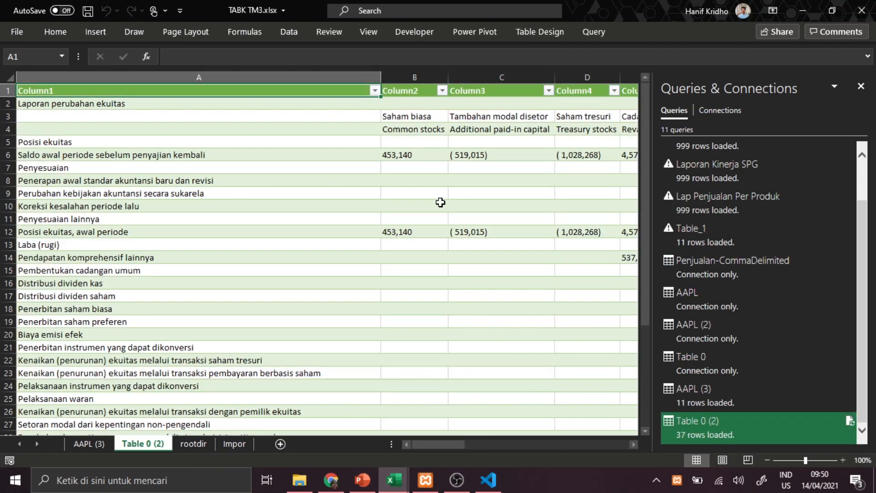
pyautogui.click(861, 86)
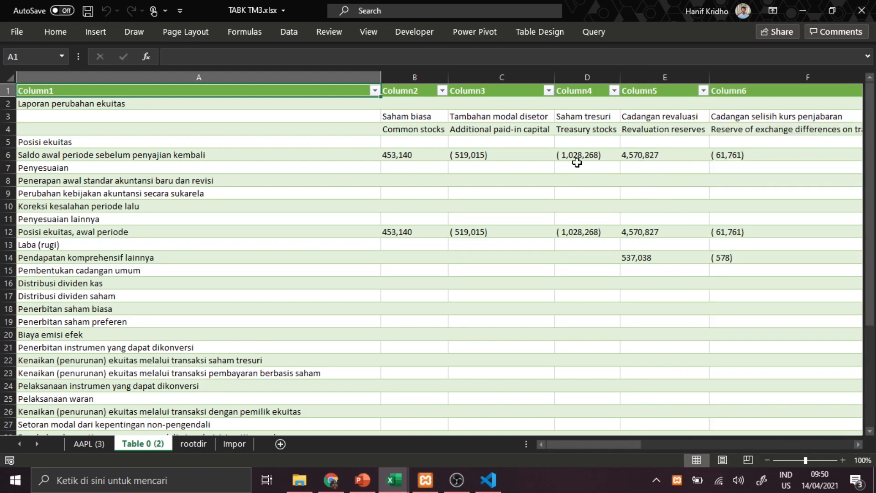
pyautogui.click(577, 163)
# Reopen 3410000_1_CurrentYear.html from File Explorer in Excel for comparison and return to TABK TM3.xlsx.
pyautogui.click(300, 477)
pyautogui.moveTo(224, 182); pyautogui.dragTo(400, 322)
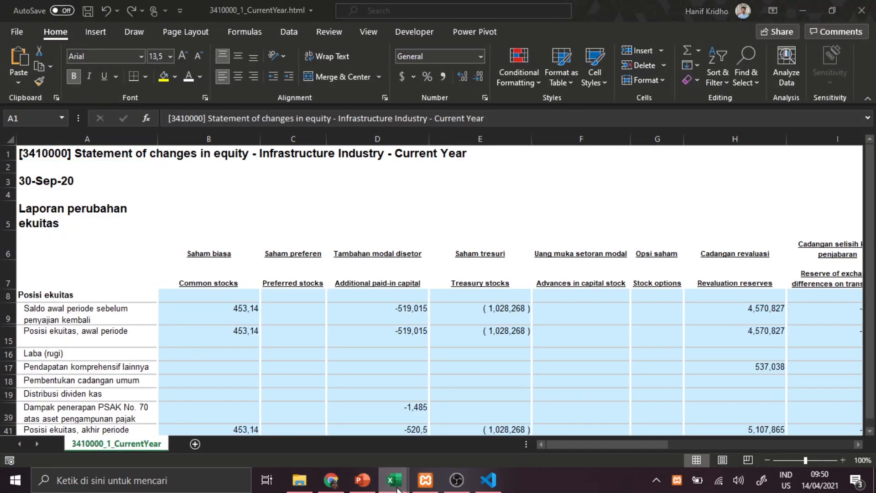
pyautogui.moveTo(397, 488)
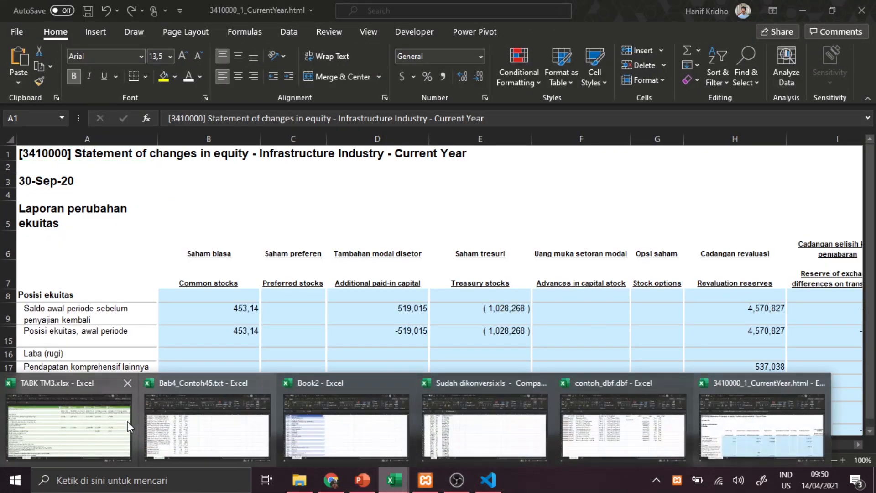
pyautogui.click(101, 423)
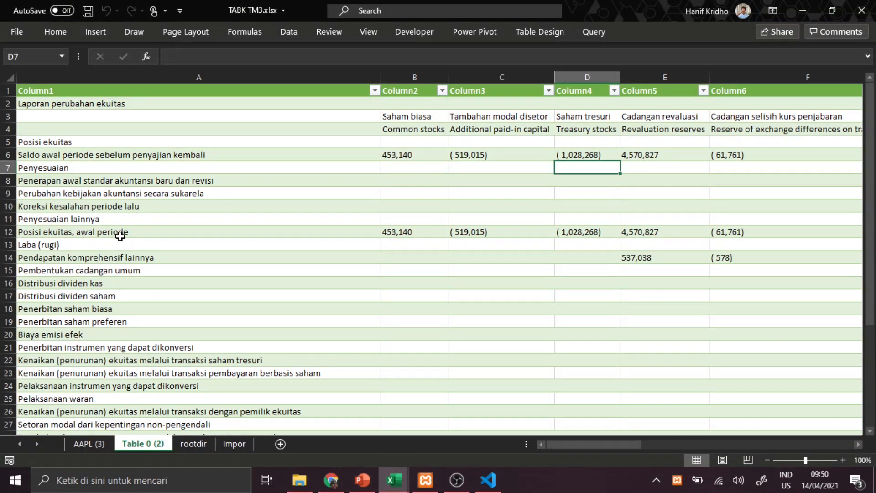
pyautogui.click(299, 31)
pyautogui.click(14, 80)
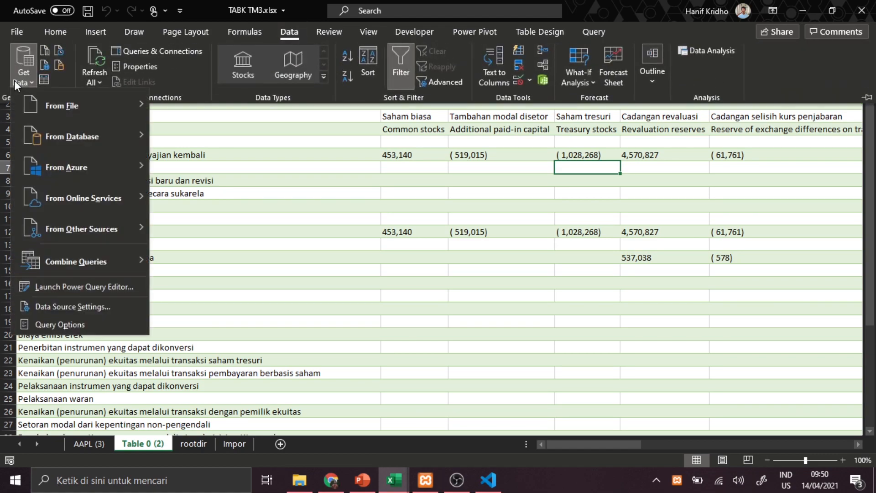
pyautogui.moveTo(69, 106)
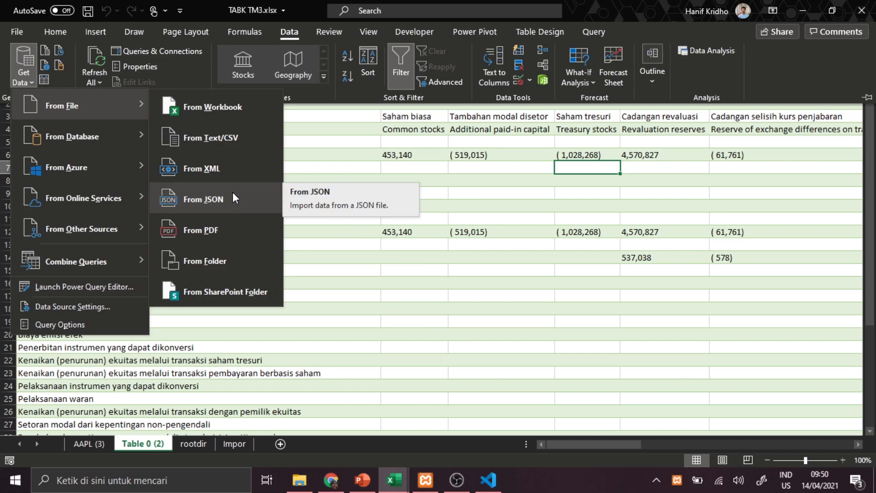
pyautogui.click(390, 222)
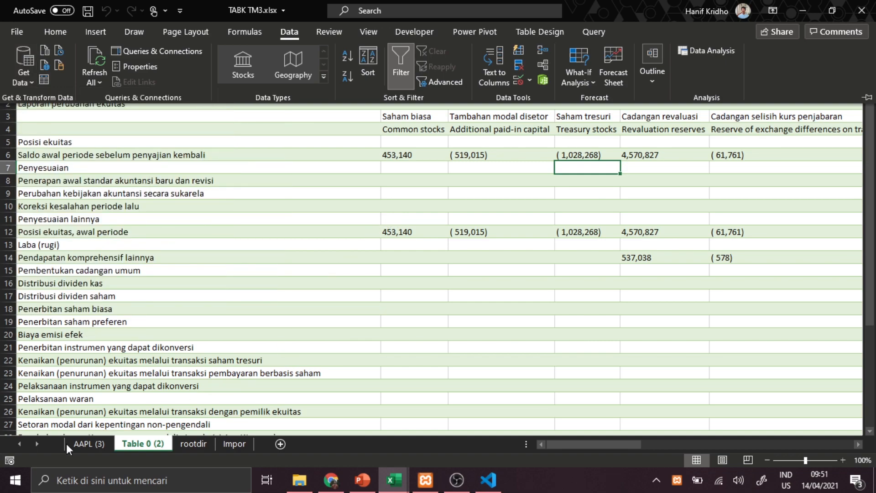
# View the imported JSON data on the AAPL (3) sheet and switch to OBS.
pyautogui.click(82, 441)
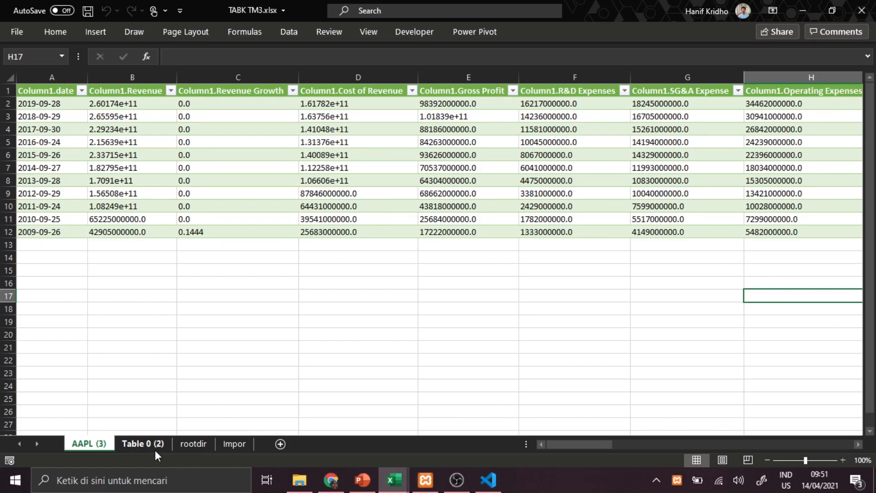
pyautogui.click(466, 469)
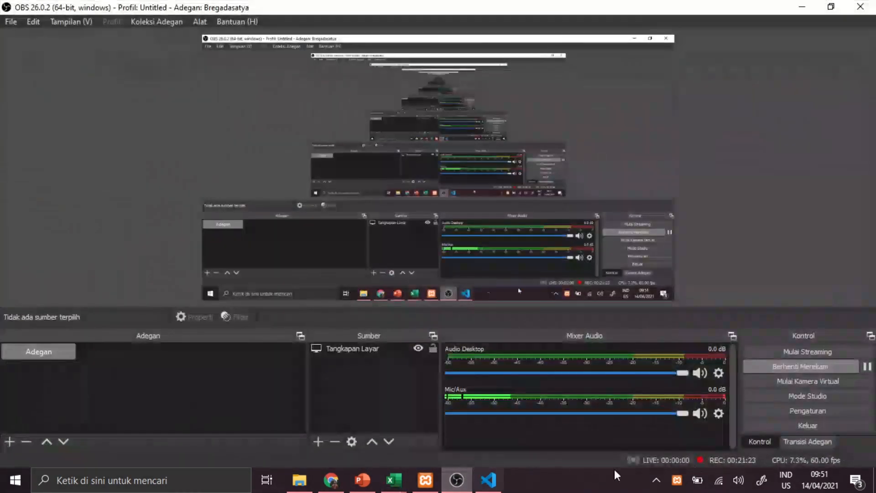